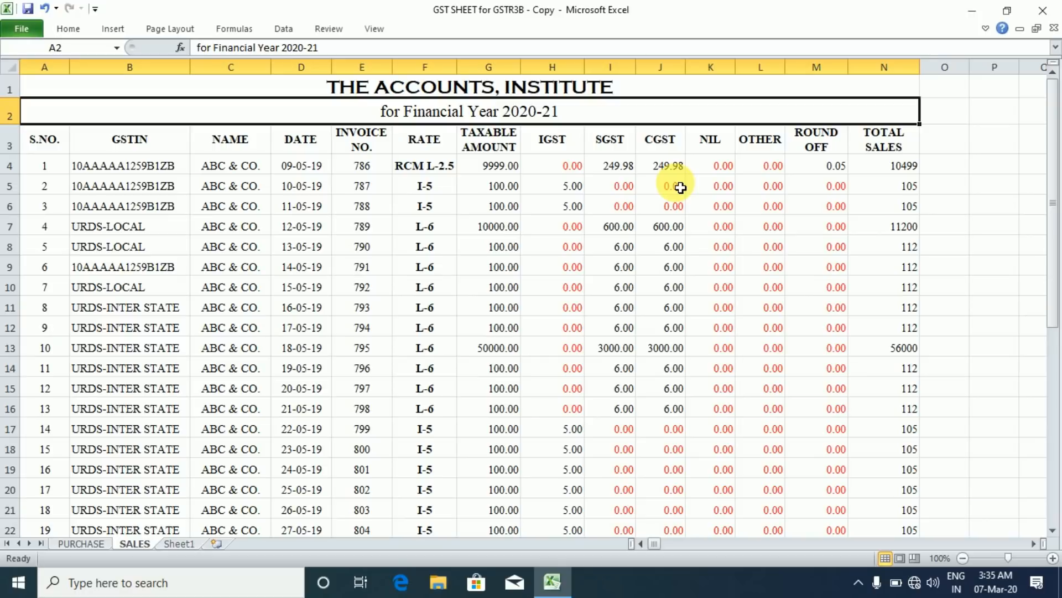
# Step: Examine the SALES sheet's column headings from S.NO. to TOTAL SALES and compare the layout with the PURCHASE sheet
pyautogui.click(47, 152)
pyautogui.click(114, 152)
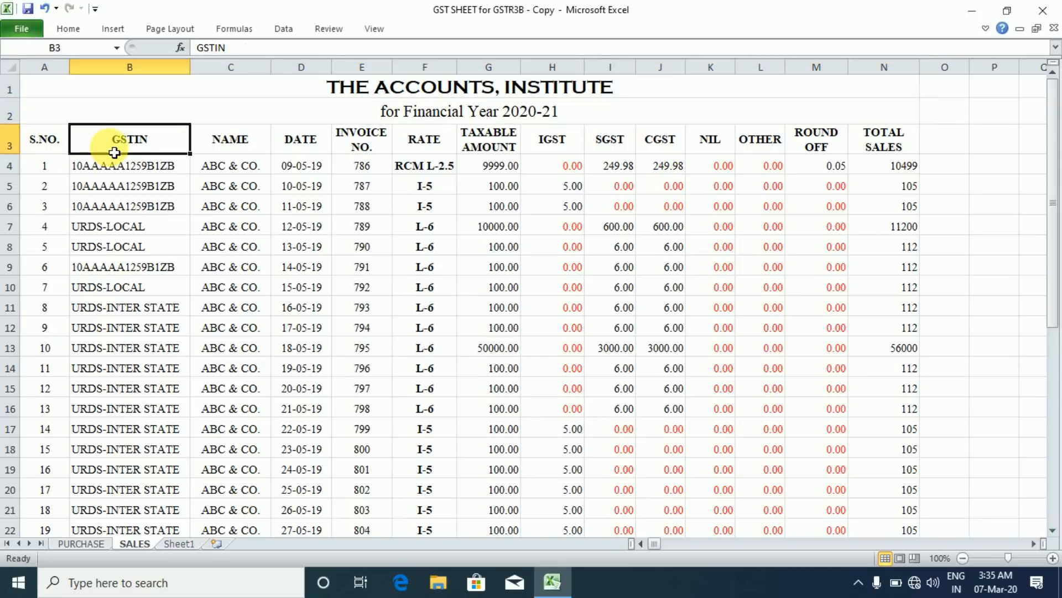
pyautogui.click(222, 153)
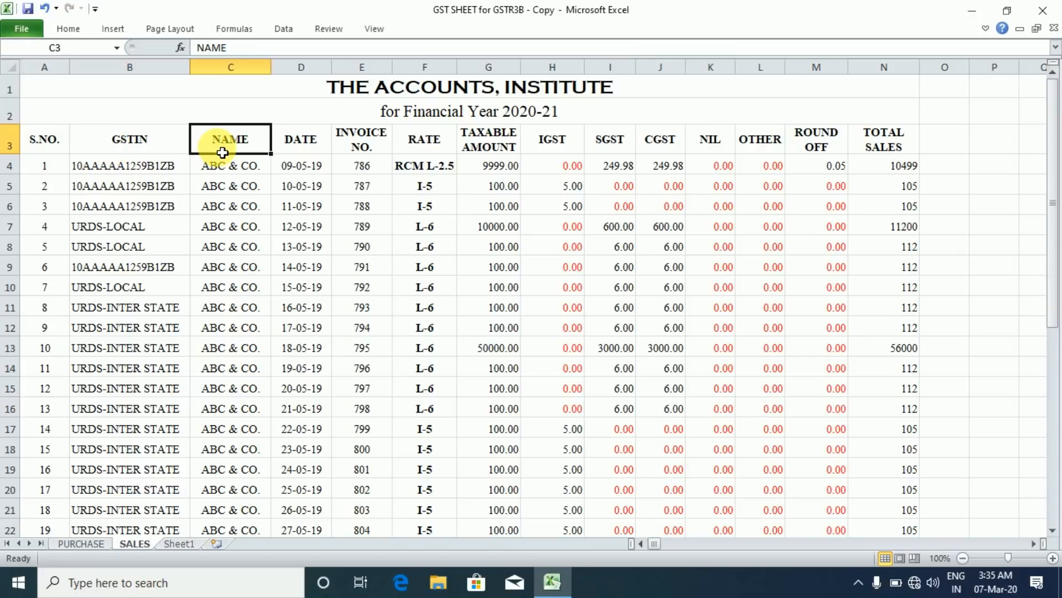
pyautogui.click(300, 149)
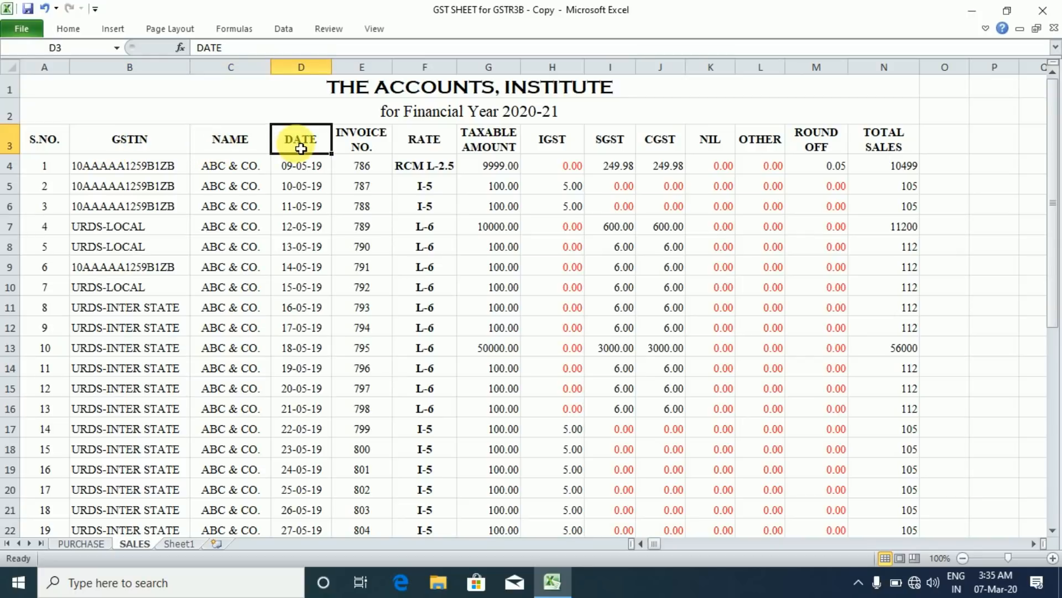
pyautogui.click(361, 145)
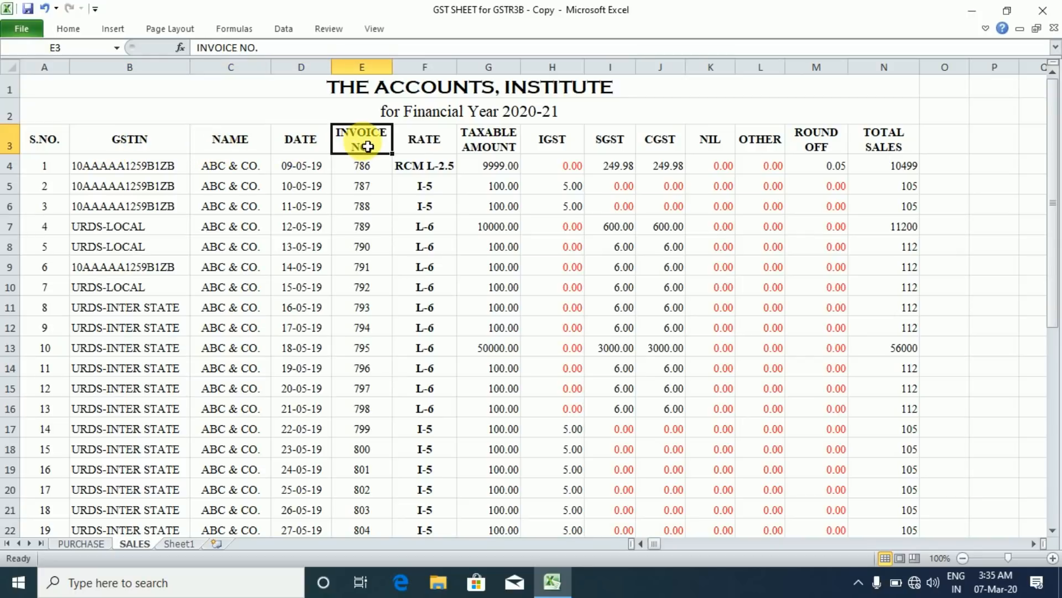
pyautogui.click(428, 149)
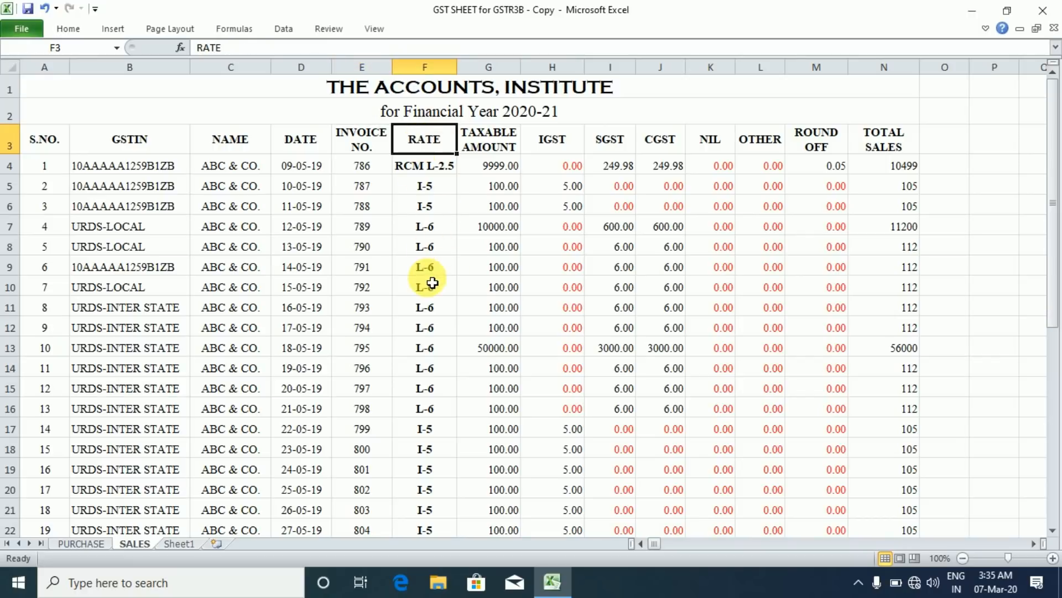
pyautogui.click(505, 154)
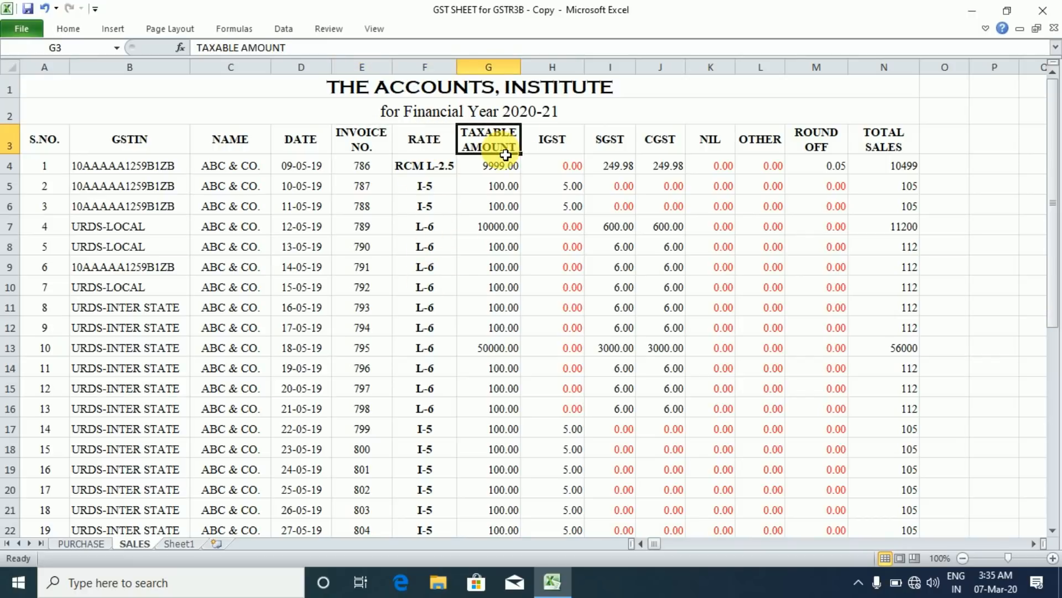
pyautogui.click(557, 152)
pyautogui.click(598, 151)
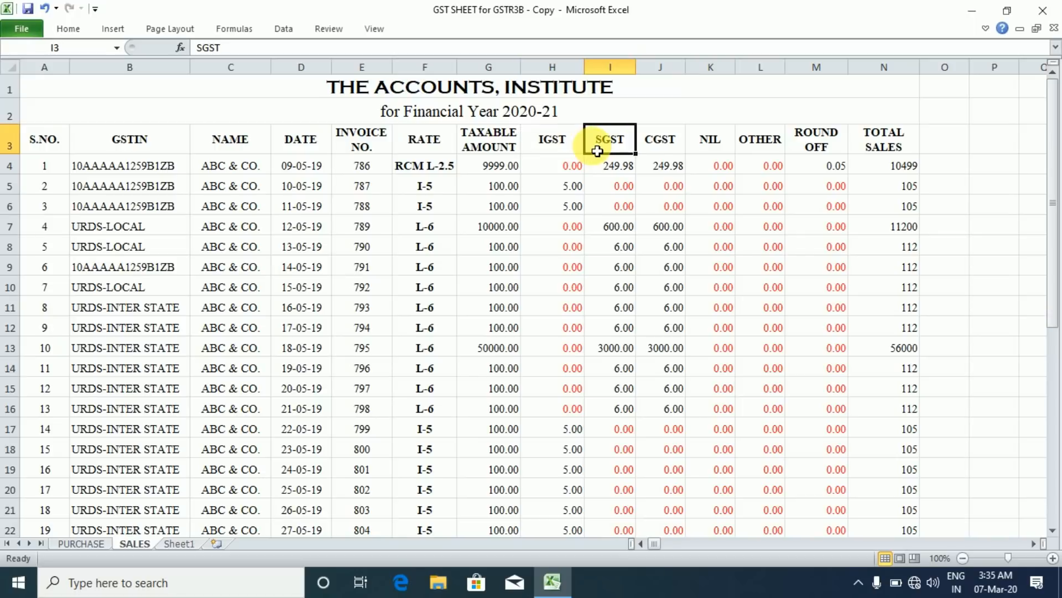
pyautogui.click(653, 149)
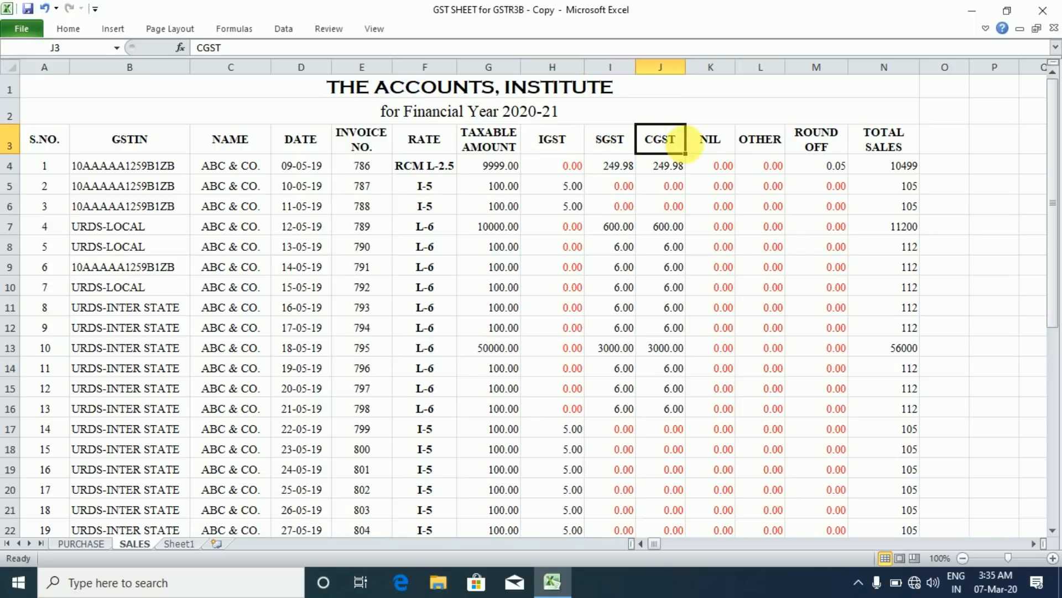
pyautogui.click(707, 149)
pyautogui.click(759, 135)
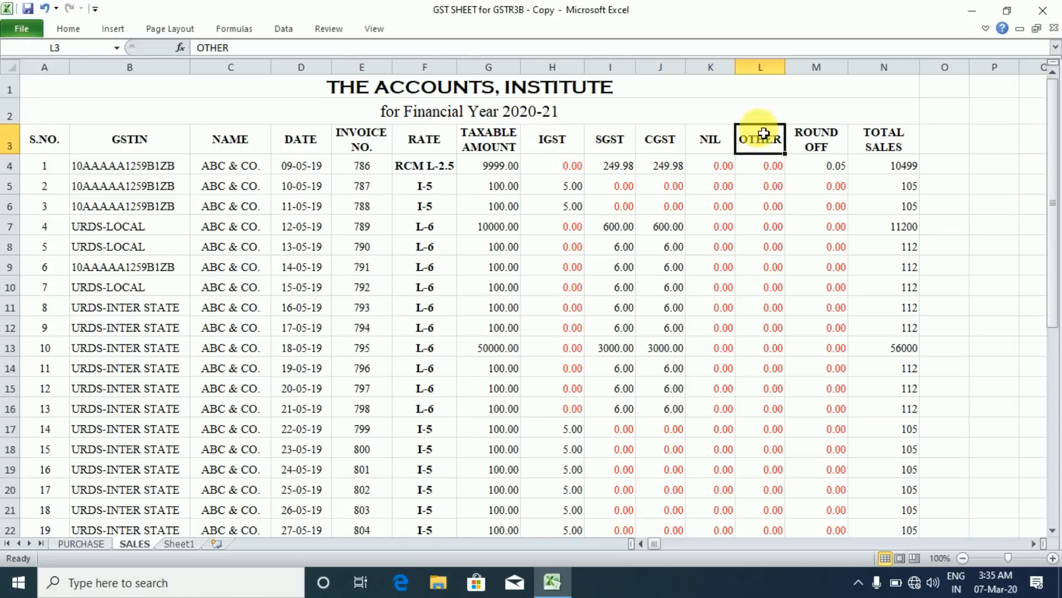
pyautogui.click(819, 147)
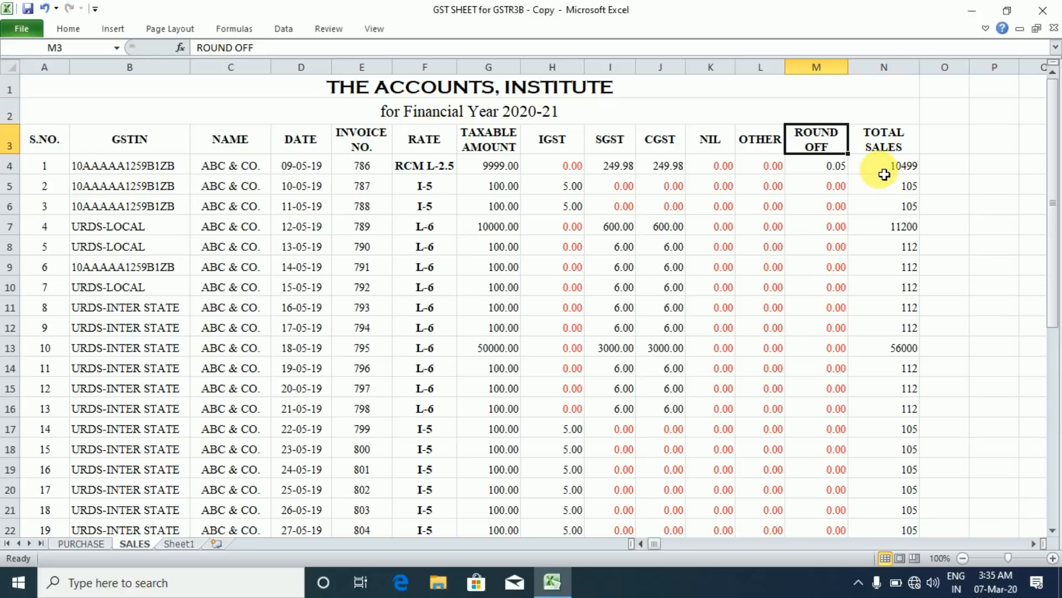
pyautogui.click(890, 167)
pyautogui.click(888, 139)
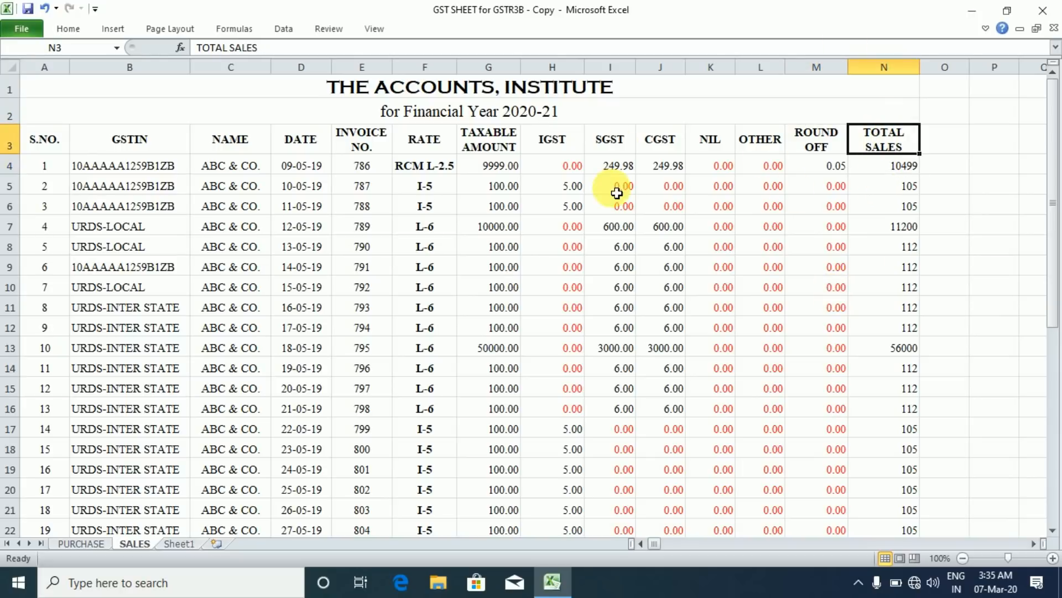
pyautogui.click(79, 543)
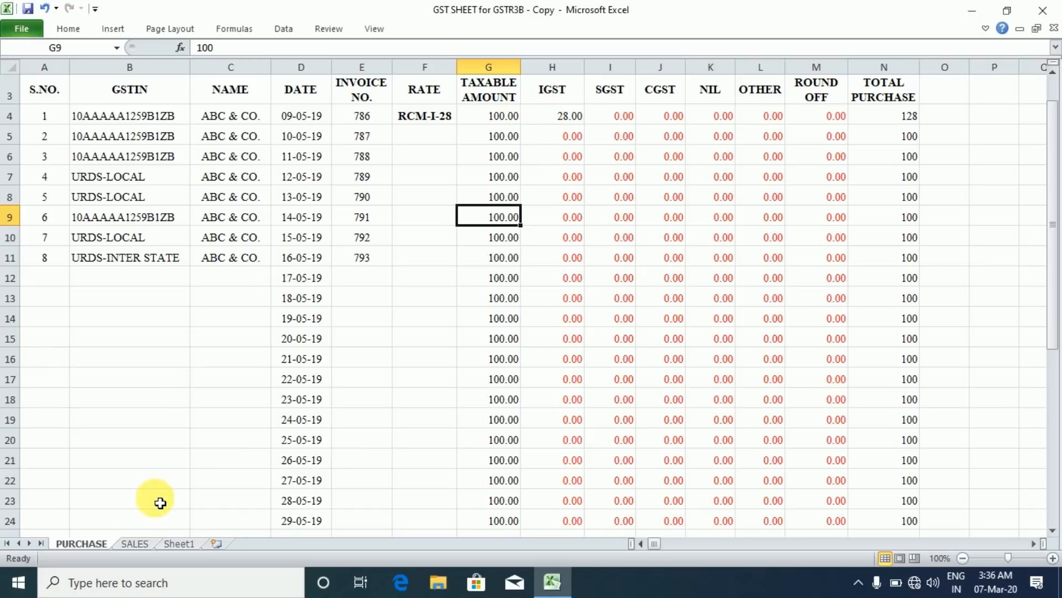
pyautogui.click(135, 544)
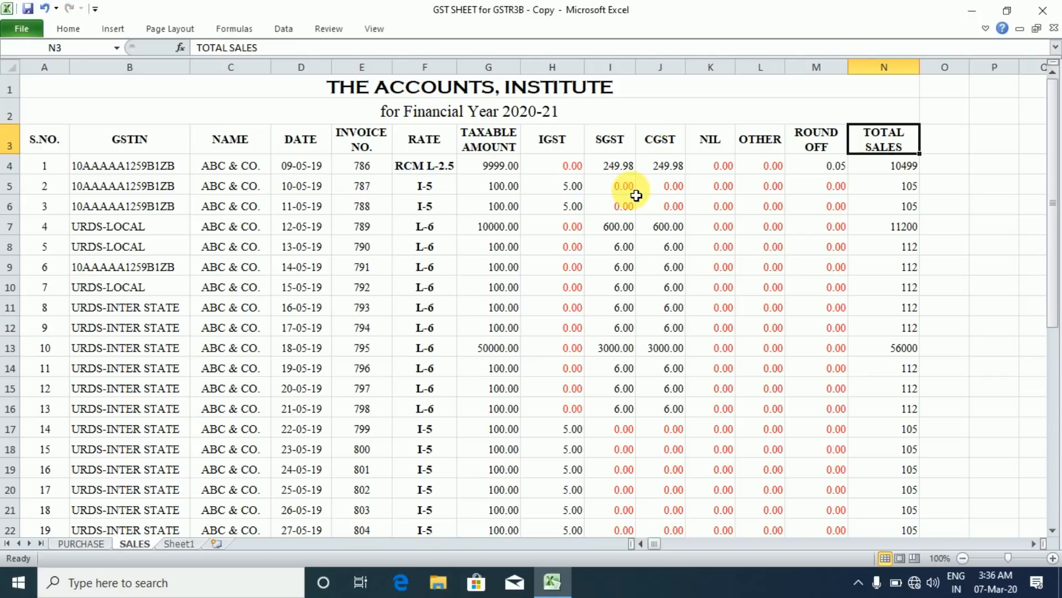
# Step: Review the first sales entry's GSTIN, name, date and invoice number, and look through the rate options offered for it
pyautogui.click(135, 174)
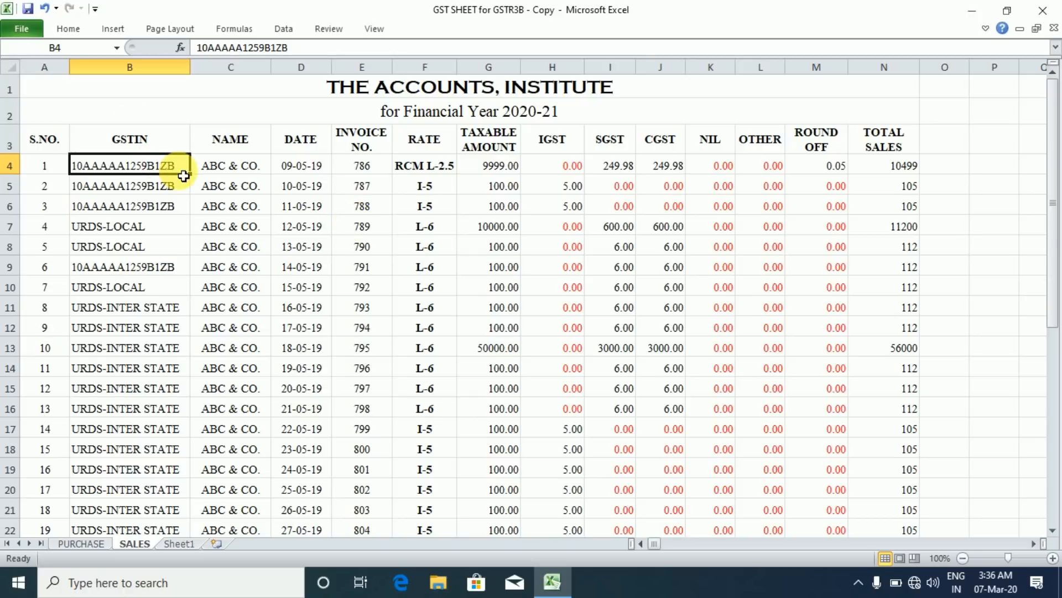
pyautogui.click(216, 176)
pyautogui.click(299, 174)
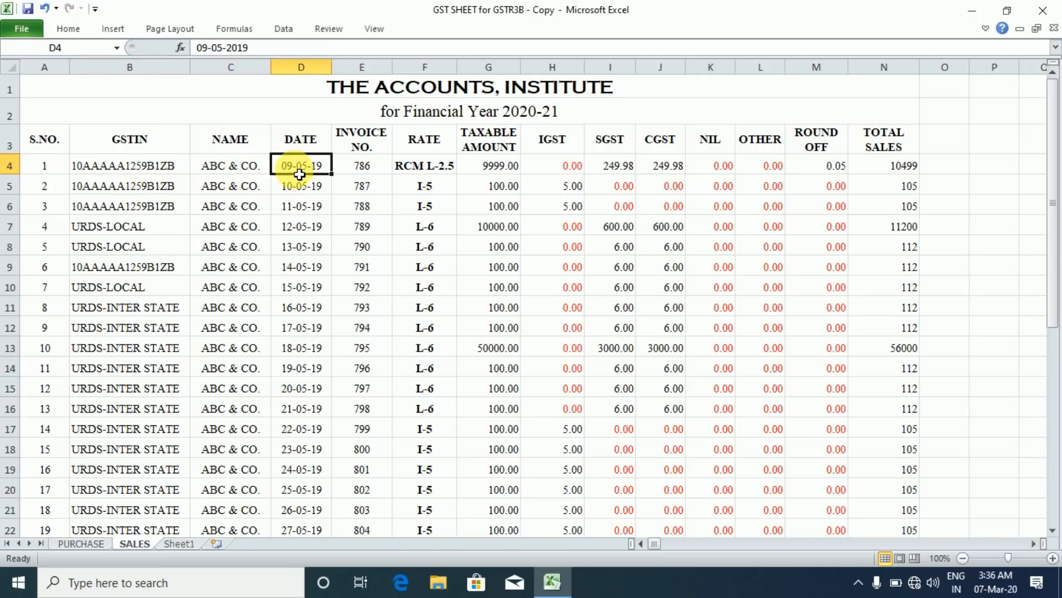
pyautogui.click(357, 170)
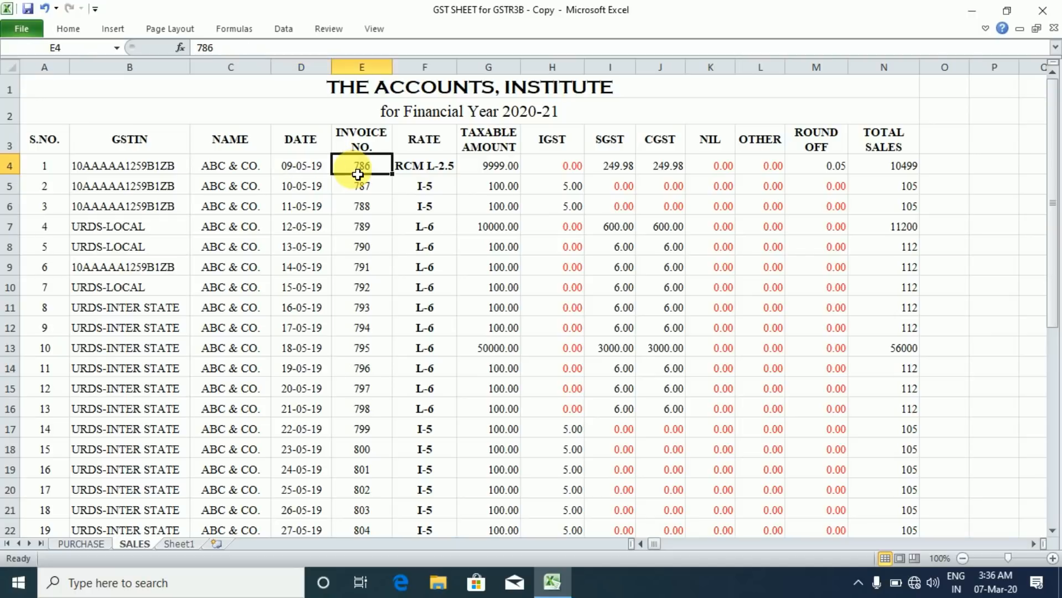
pyautogui.click(441, 171)
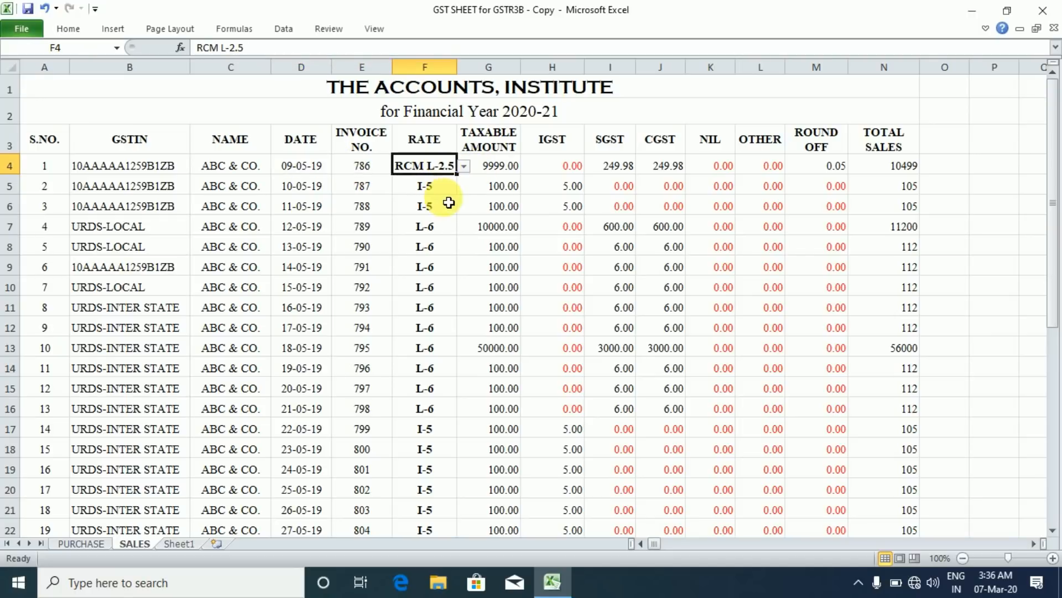
pyautogui.click(463, 166)
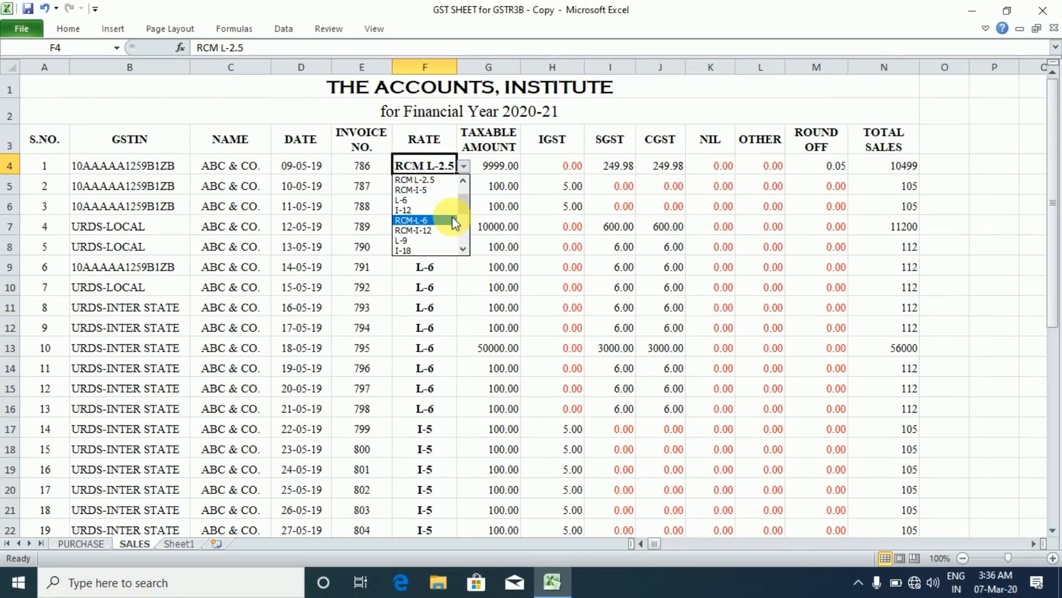
pyautogui.click(373, 207)
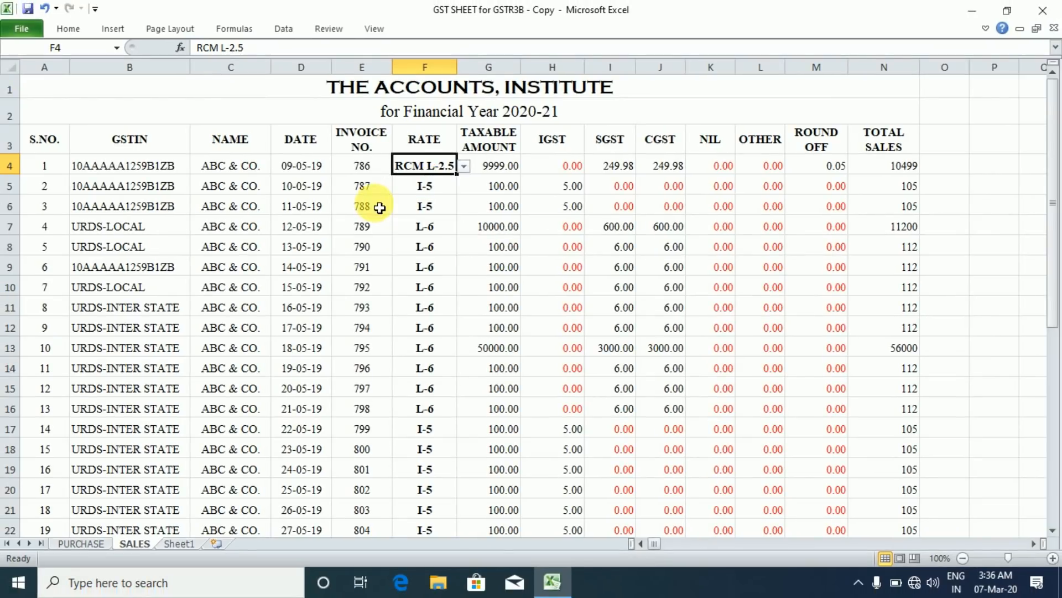
pyautogui.click(463, 167)
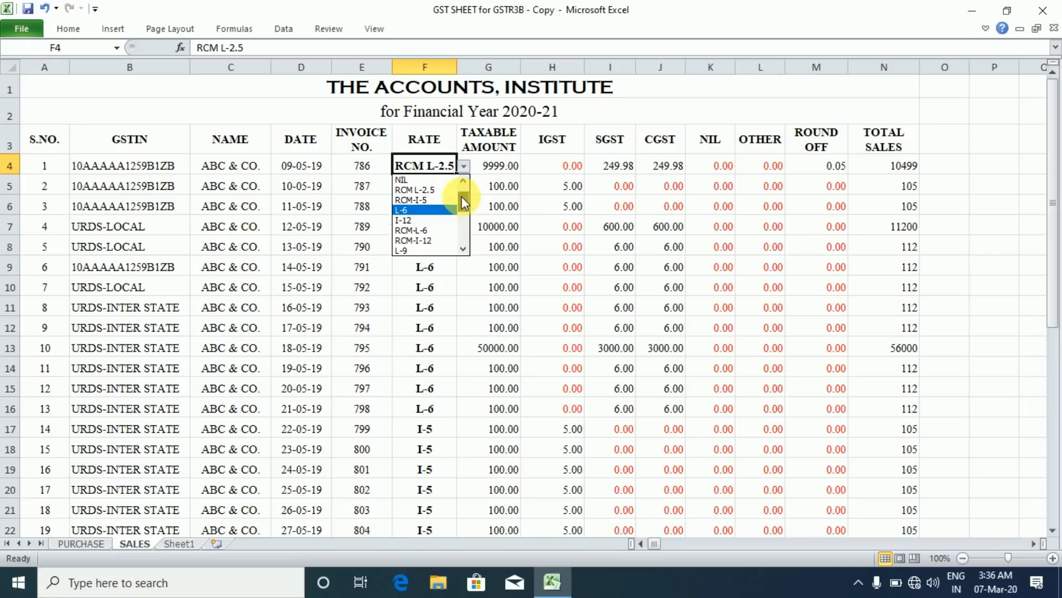
pyautogui.scroll(1, 463, 200)
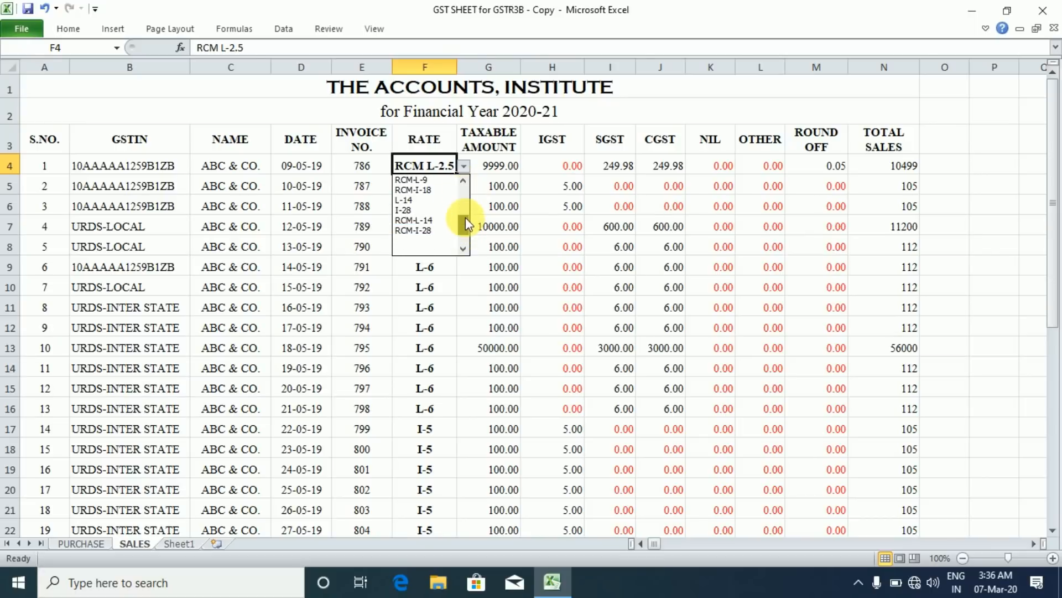
pyautogui.click(384, 184)
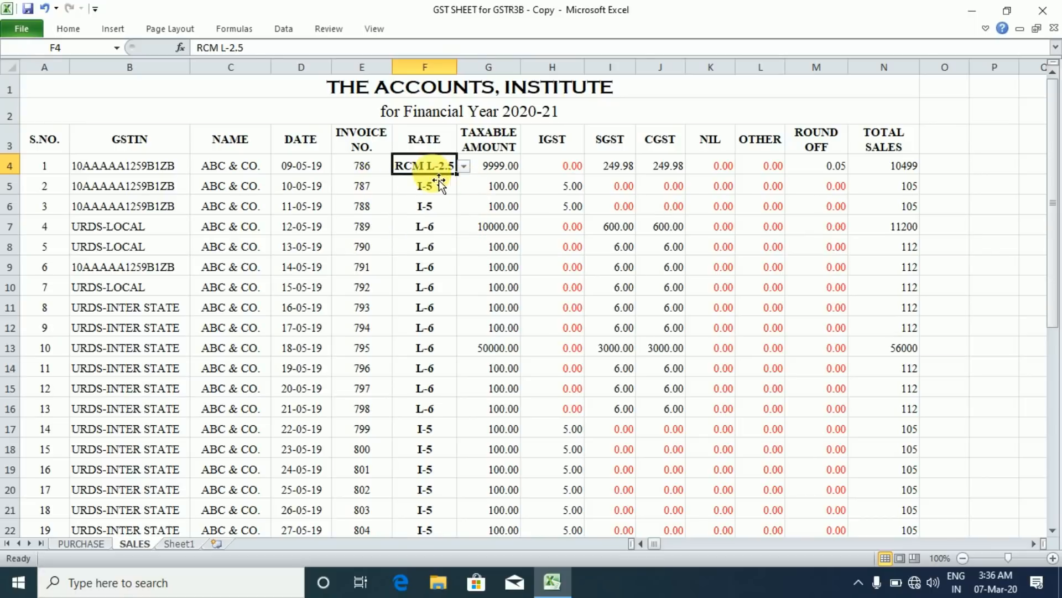
# Step: Set the first sales entry's rate in F4 to I-5 and inspect its IGST cell
pyautogui.click(464, 166)
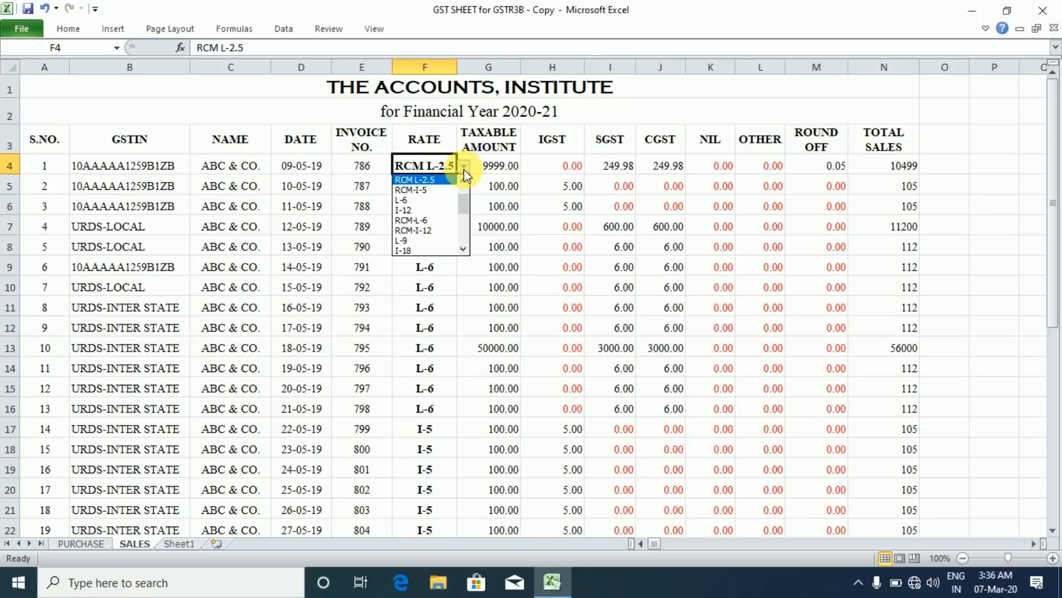
pyautogui.scroll(1, 462, 173)
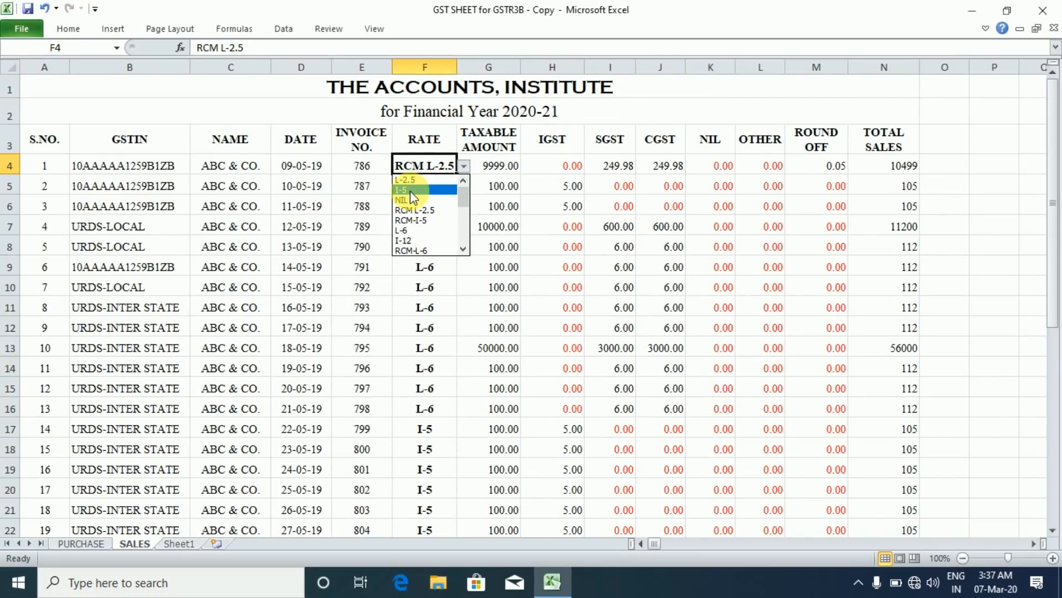
pyautogui.click(412, 190)
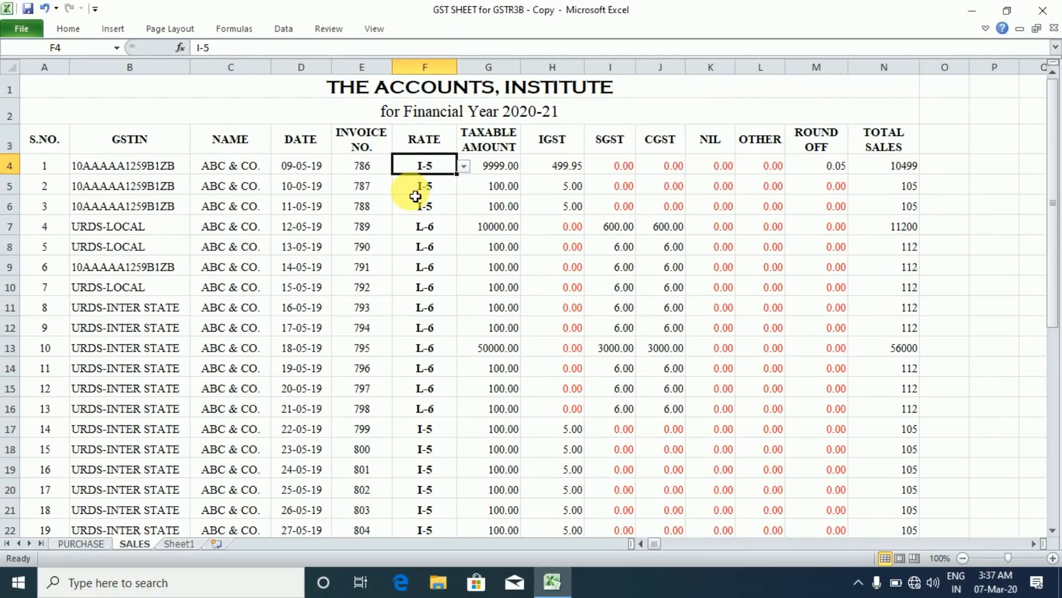
pyautogui.click(564, 167)
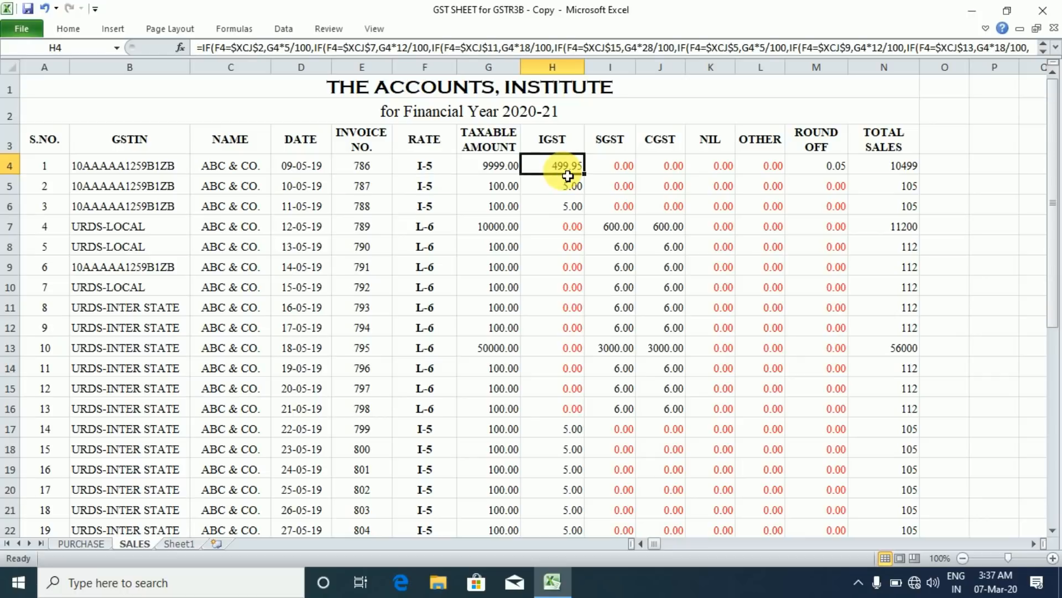
# Step: Set the first sales entry's rate in F4 to L-6 and its taxable amount to 100
pyautogui.click(437, 166)
pyautogui.click(465, 167)
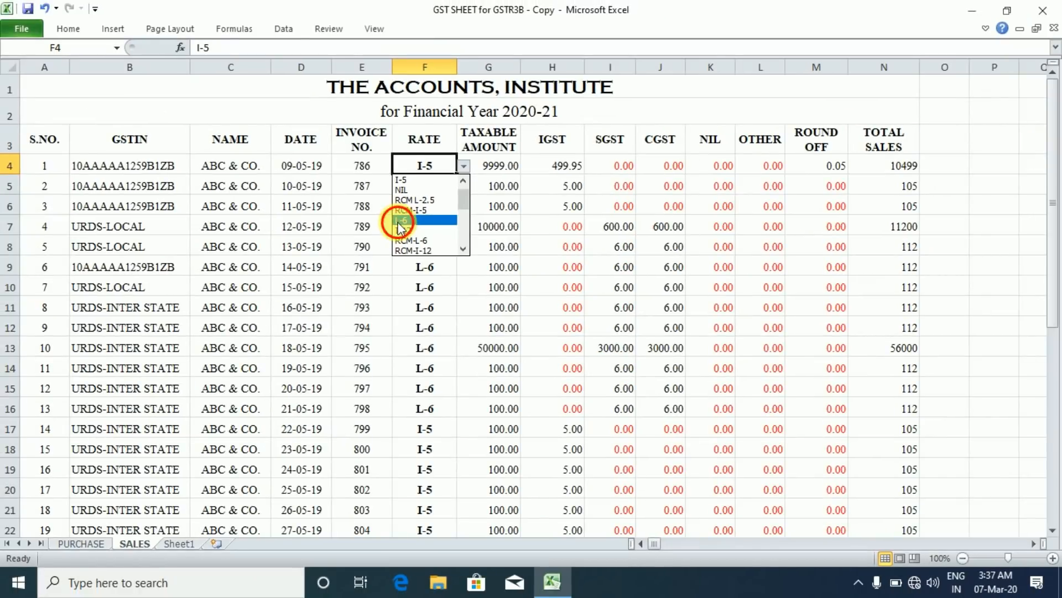
pyautogui.click(404, 220)
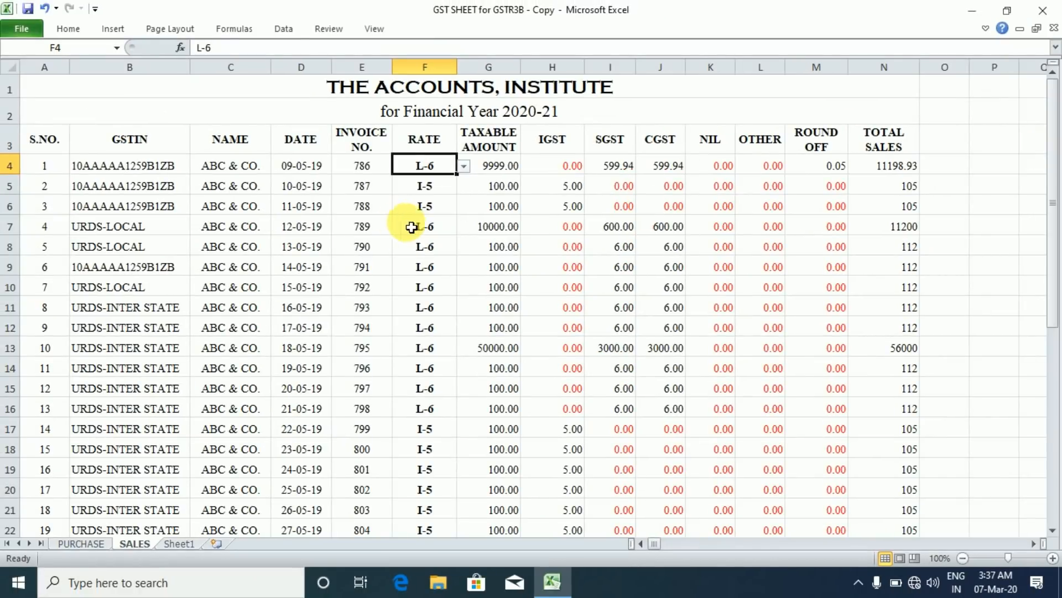
pyautogui.click(506, 169)
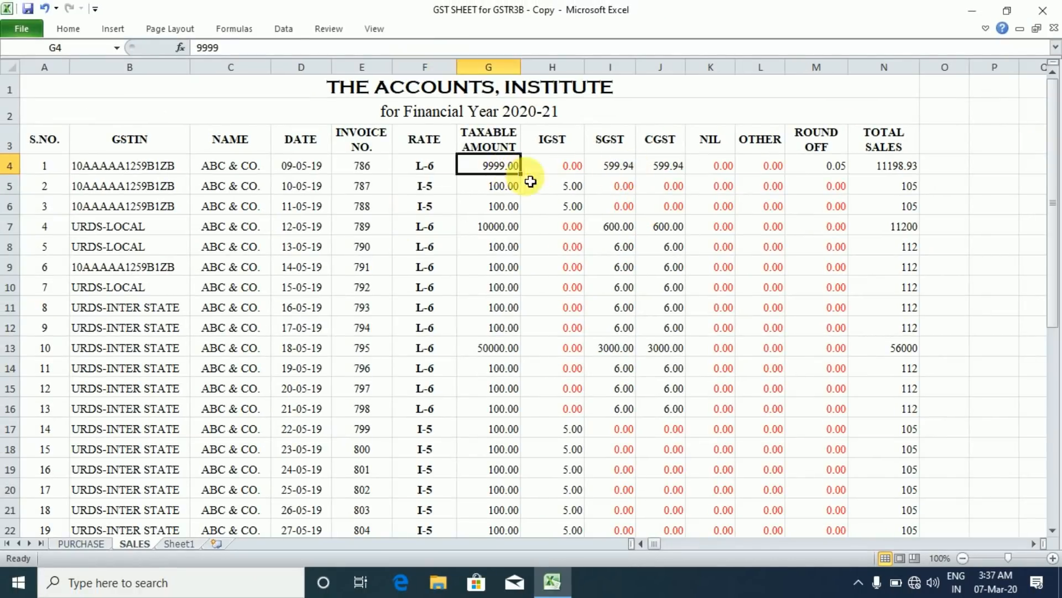
pyautogui.write('100')
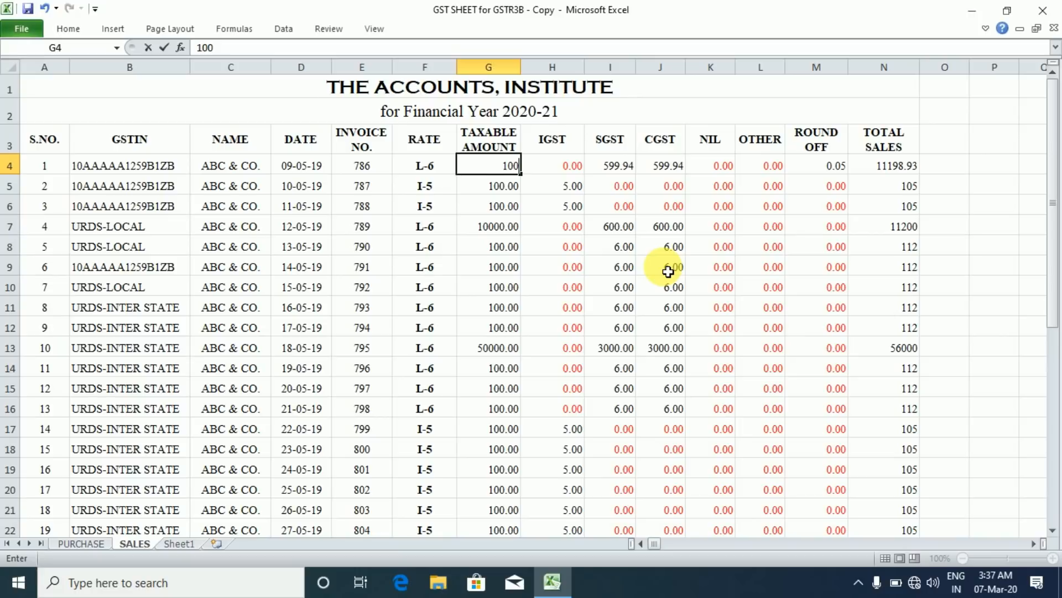
pyautogui.press('Tab')
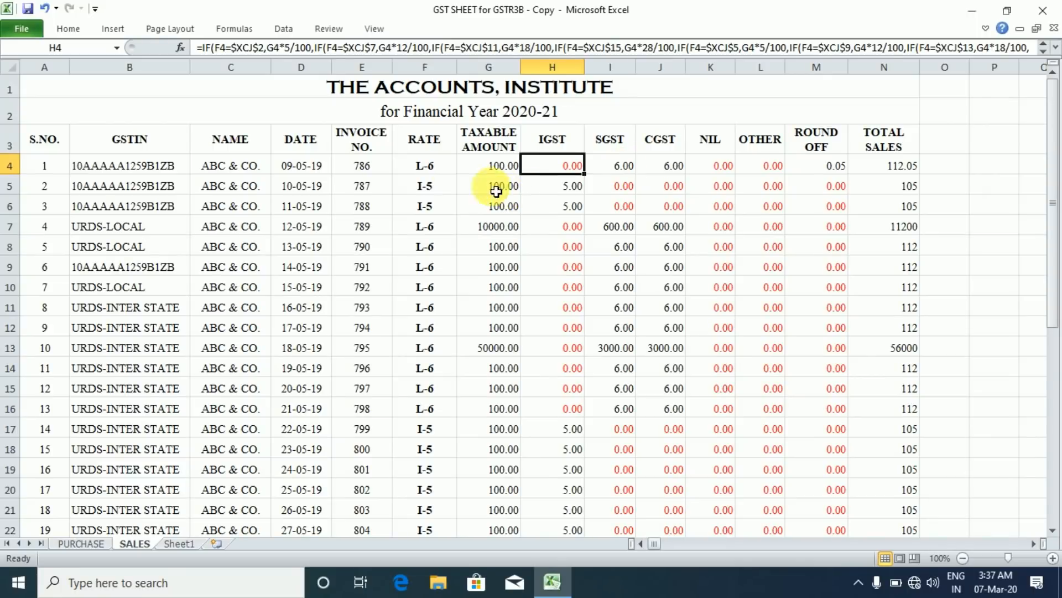
# Step: Check the rate options again and inspect the first sales entry's IGST formula and taxable amount
pyautogui.click(449, 168)
pyautogui.click(464, 166)
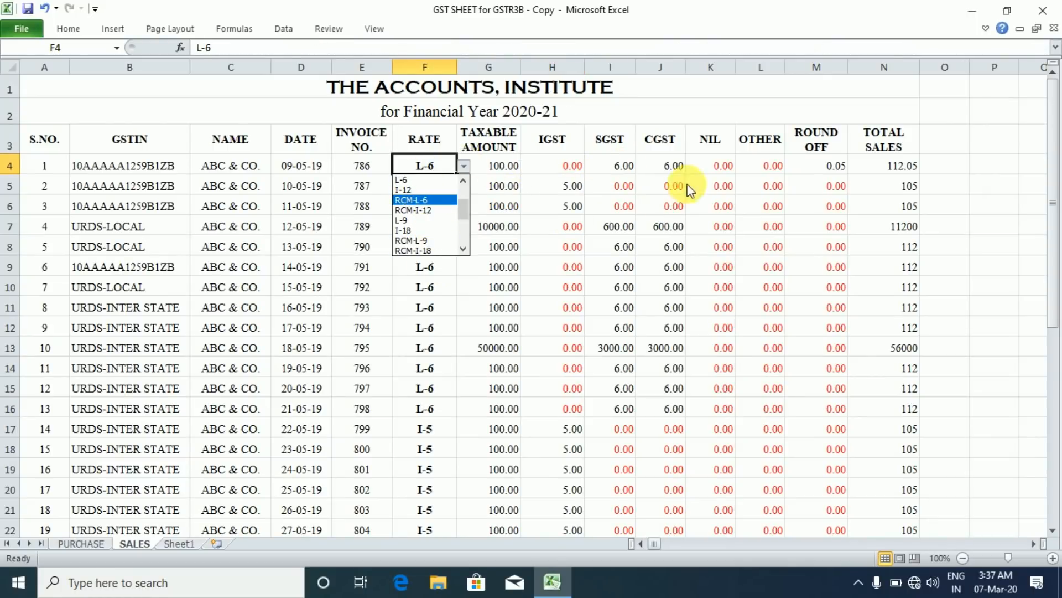
pyautogui.click(576, 180)
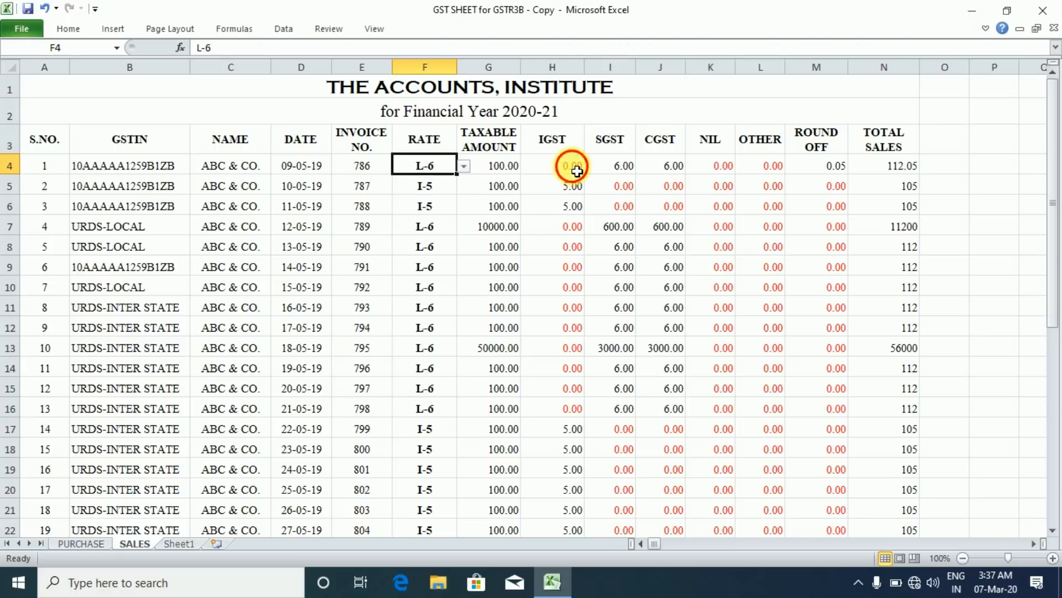
pyautogui.click(574, 166)
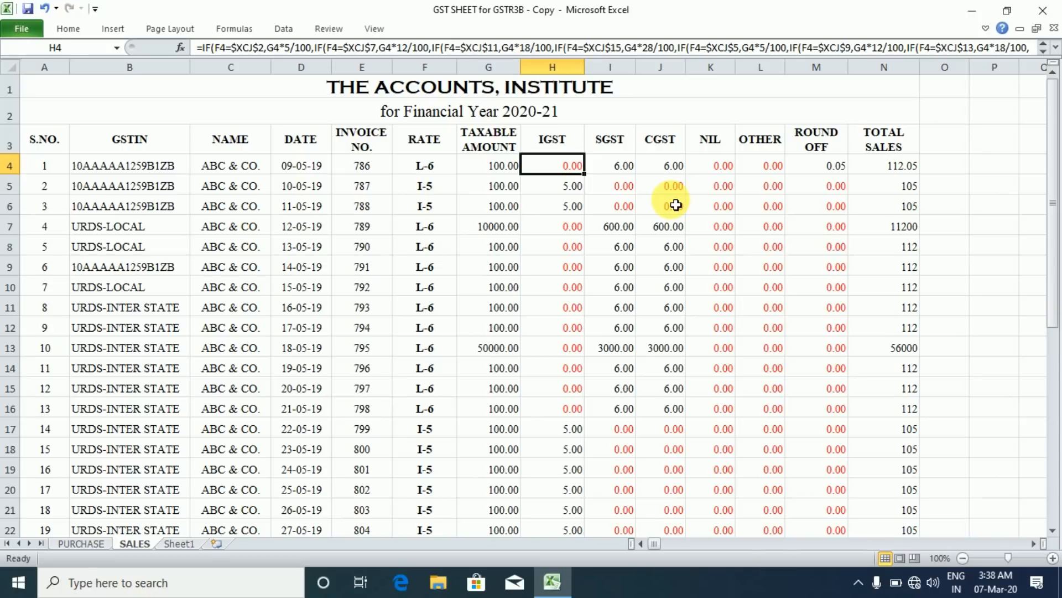
pyautogui.click(512, 172)
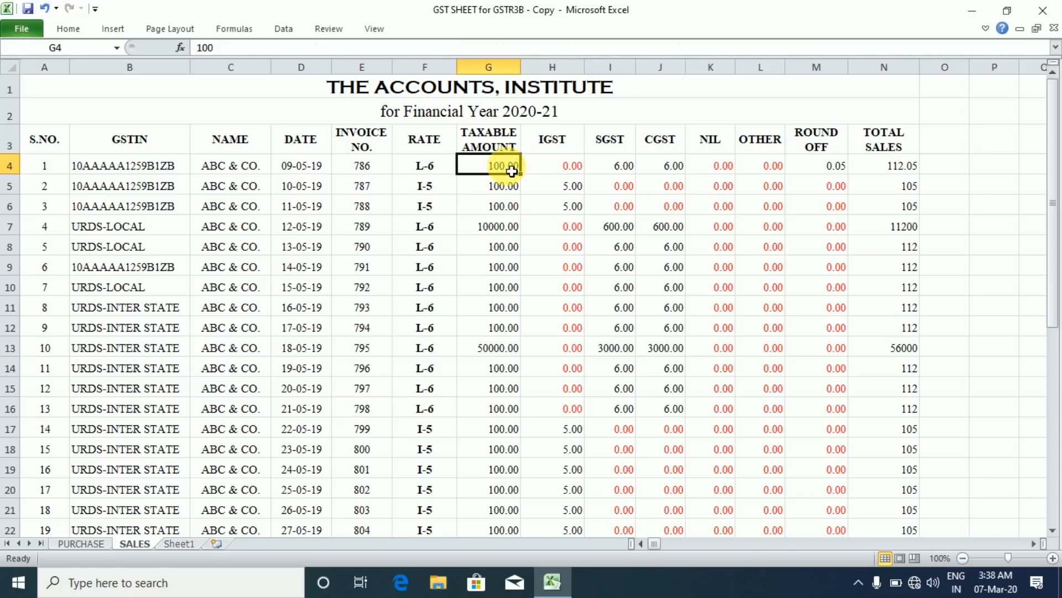
# Step: Look past the sales table's Total Sales column and go to the rate code list in column XCJ
pyautogui.press('Left')
pyautogui.press('Left')
pyautogui.press('Right')
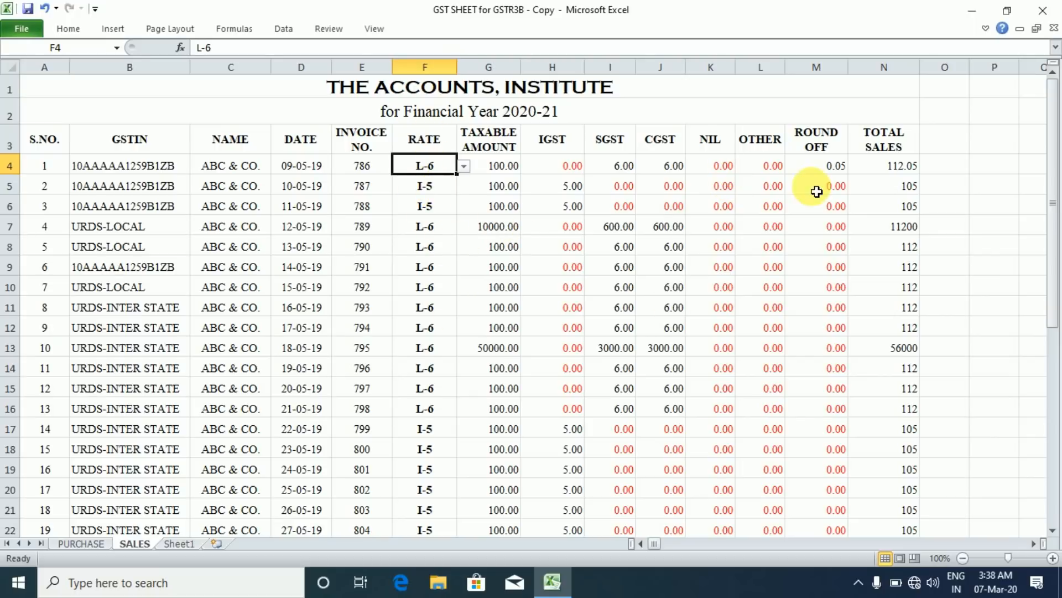
pyautogui.click(931, 149)
pyautogui.press('Right')
pyautogui.press('Right')
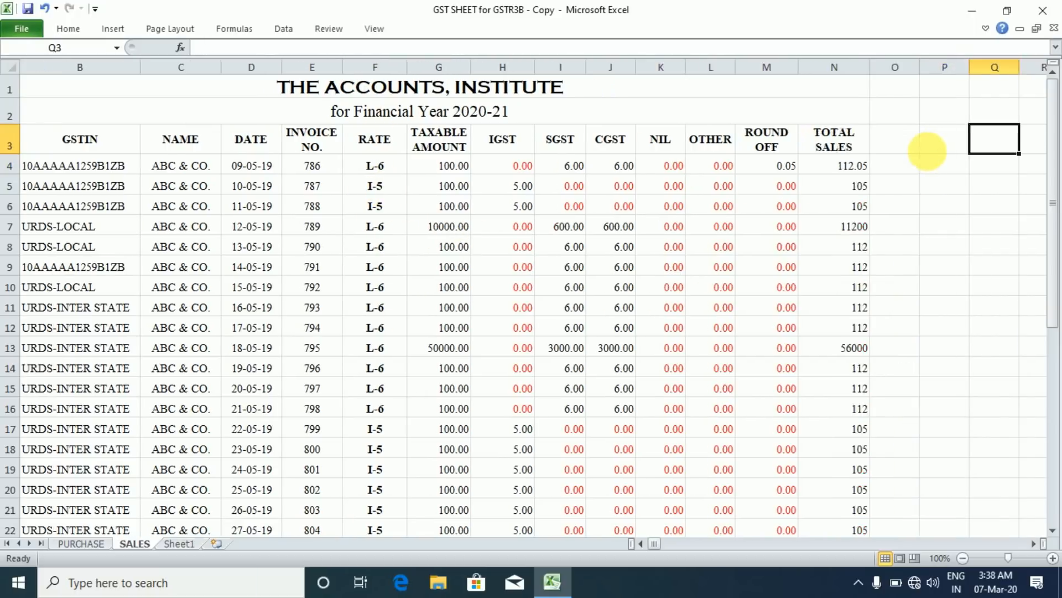
pyautogui.press('Right')
pyautogui.press('Right')
pyautogui.press('Right')
pyautogui.press('Left')
pyautogui.press('Left')
pyautogui.press('Left')
pyautogui.press('Left')
pyautogui.press('Right')
pyautogui.press('Left')
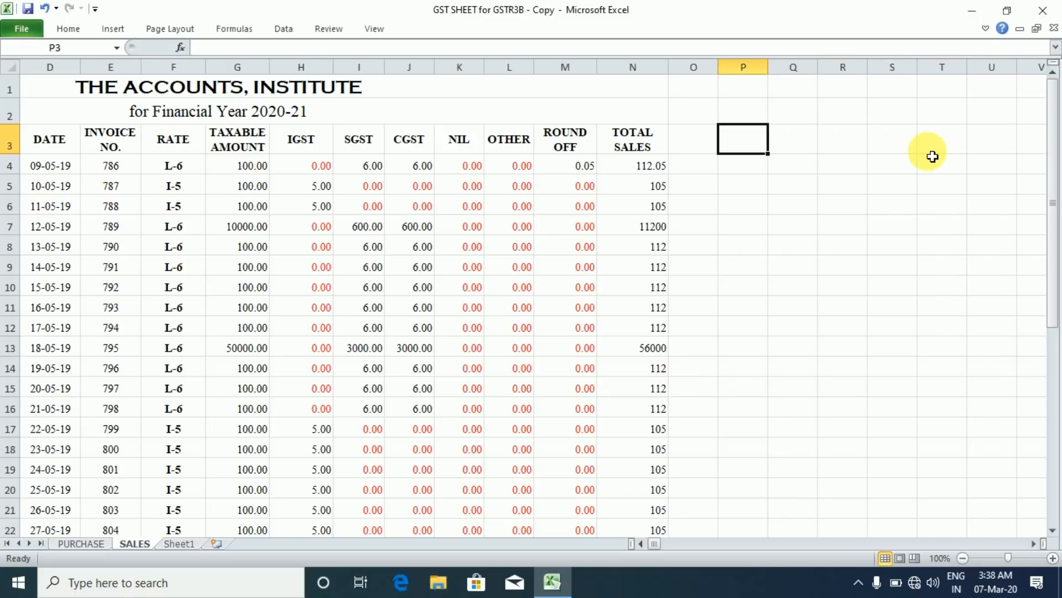
pyautogui.press('Left')
pyautogui.press('Left')
pyautogui.press('Right')
pyautogui.press('Right')
pyautogui.hotkey('ctrl', 'Right')
pyautogui.press('Right')
pyautogui.press('Right')
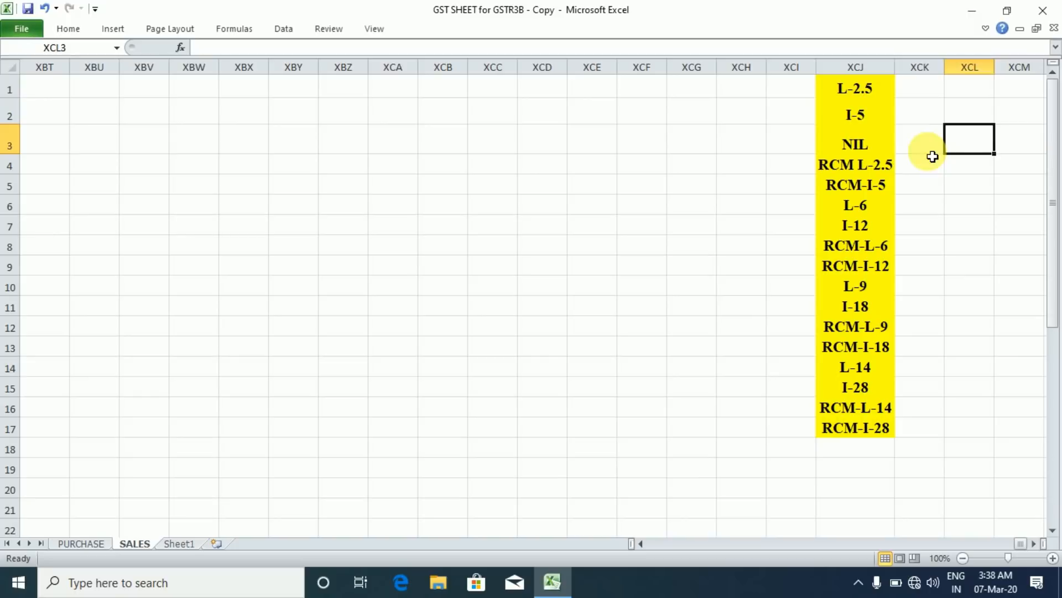
# Step: Examine the rate code list in column XCJ, checking its lower end and returning to its first code
pyautogui.press('Left')
pyautogui.press('Left')
pyautogui.press('Up')
pyautogui.press('Up')
pyautogui.press('Down')
pyautogui.press('Down')
pyautogui.press('Down')
pyautogui.press('Down')
pyautogui.press('Down')
pyautogui.press('Down')
pyautogui.press('Down')
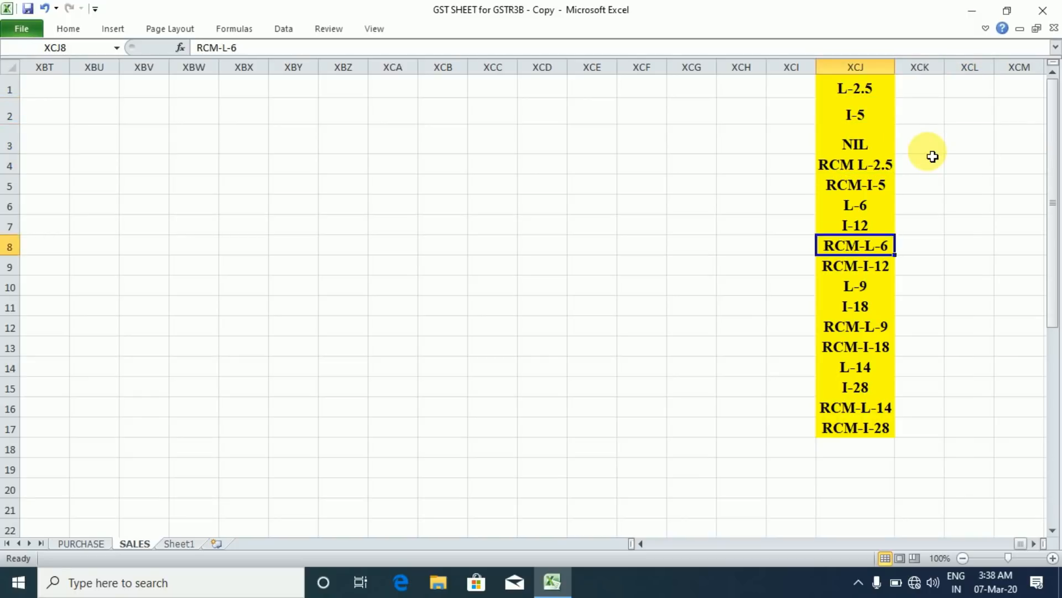
pyautogui.hotkey('ctrl', 'Down')
pyautogui.press('Down')
pyautogui.press('Up')
pyautogui.press('Up')
pyautogui.press('Up')
pyautogui.press('Up')
pyautogui.hotkey('ctrl', 'Up')
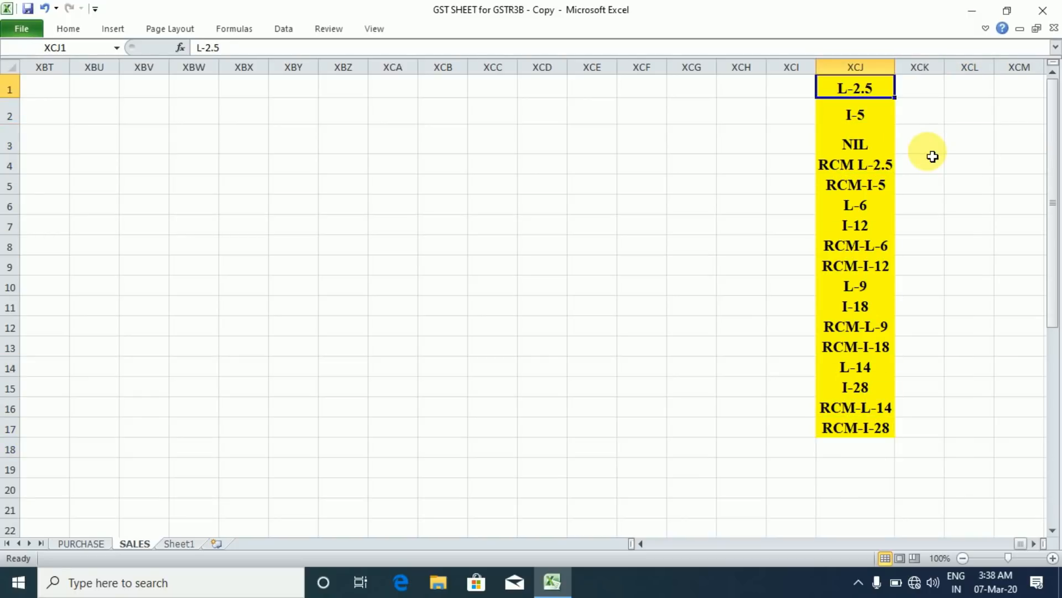
# Step: Read through the local, interstate and RCM rate codes in XCJ1:XCJ17 one by one, ending back on XCJ1
pyautogui.press('Down')
pyautogui.press('Down')
pyautogui.press('Down')
pyautogui.press('Down')
pyautogui.press('Down')
pyautogui.press('Down')
pyautogui.press('Down')
pyautogui.press('Down')
pyautogui.press('Down')
pyautogui.press('Down')
pyautogui.press('Down')
pyautogui.press('Down')
pyautogui.press('Down')
pyautogui.press('Down')
pyautogui.press('Down')
pyautogui.press('Down')
pyautogui.press('Down')
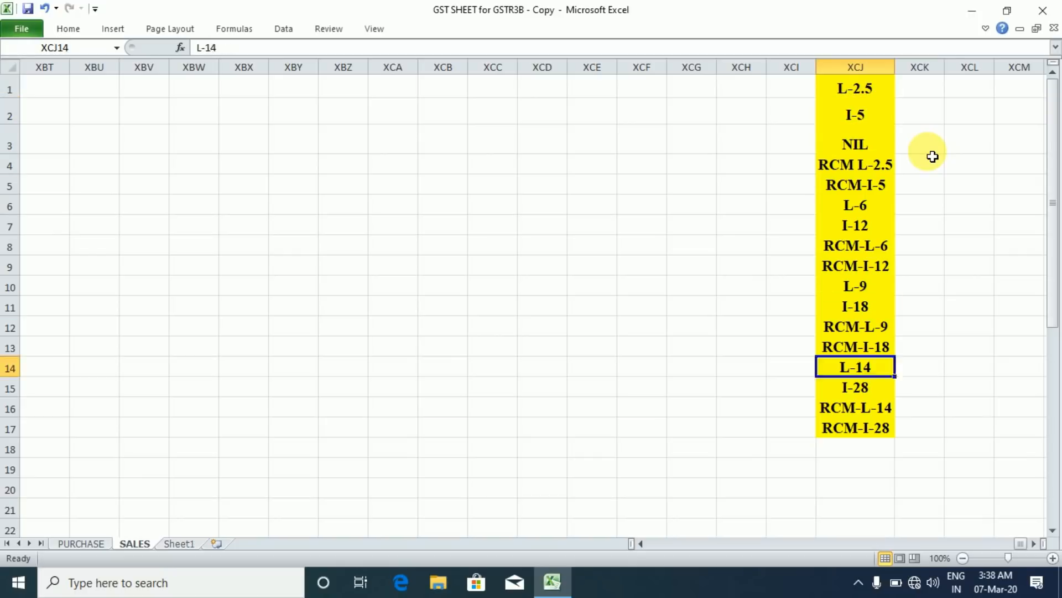
pyautogui.press('Up')
pyautogui.press('Up')
pyautogui.press('Up')
pyautogui.press('Up')
pyautogui.press('Up')
pyautogui.press('Up')
pyautogui.press('Up')
pyautogui.press('Up')
pyautogui.press('Up')
pyautogui.press('Up')
pyautogui.press('Up')
pyautogui.press('Up')
pyautogui.press('Up')
pyautogui.press('Up')
pyautogui.press('Up')
pyautogui.press('Up')
pyautogui.press('Up')
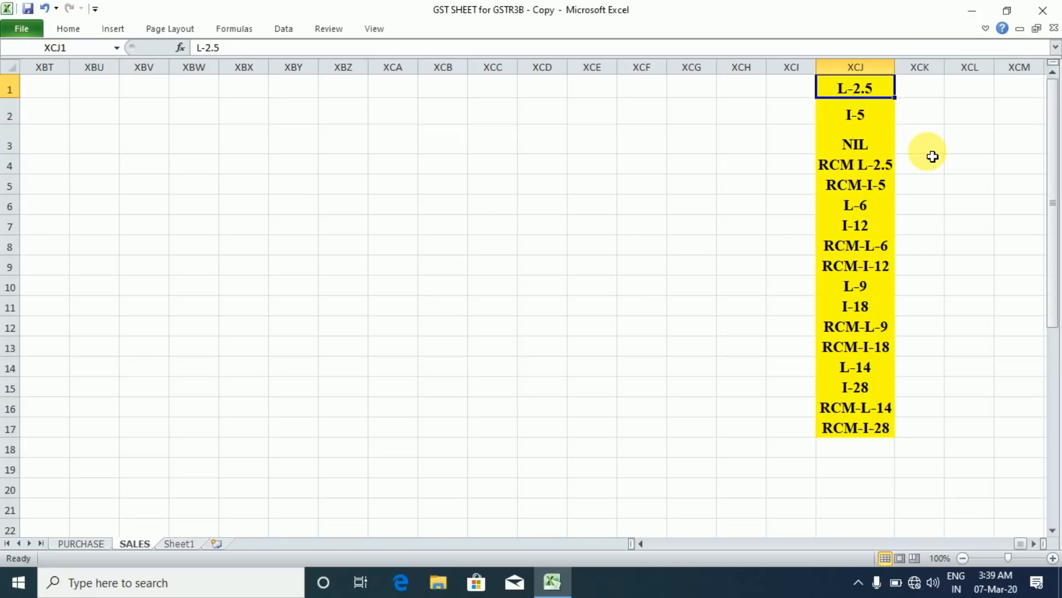
pyautogui.press('Down')
pyautogui.press('Down')
pyautogui.press('Up')
pyautogui.press('Up')
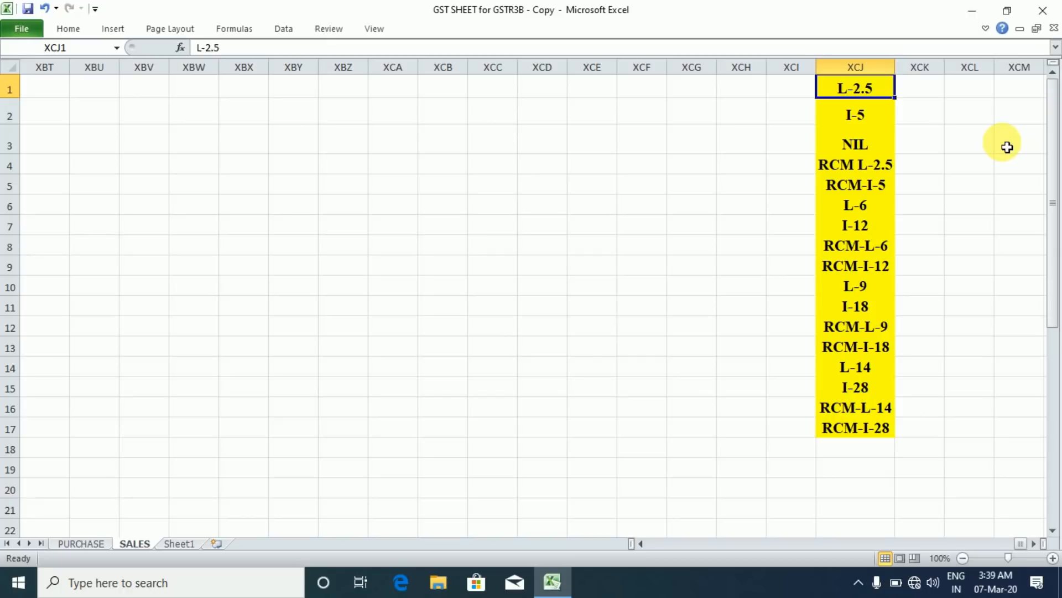
pyautogui.press('Right')
pyautogui.press('Right')
pyautogui.press('Right')
pyautogui.press('Right')
pyautogui.press('Right')
pyautogui.press('Right')
pyautogui.press('Left')
pyautogui.press('Left')
pyautogui.press('Left')
pyautogui.press('Left')
pyautogui.press('Left')
pyautogui.press('Left')
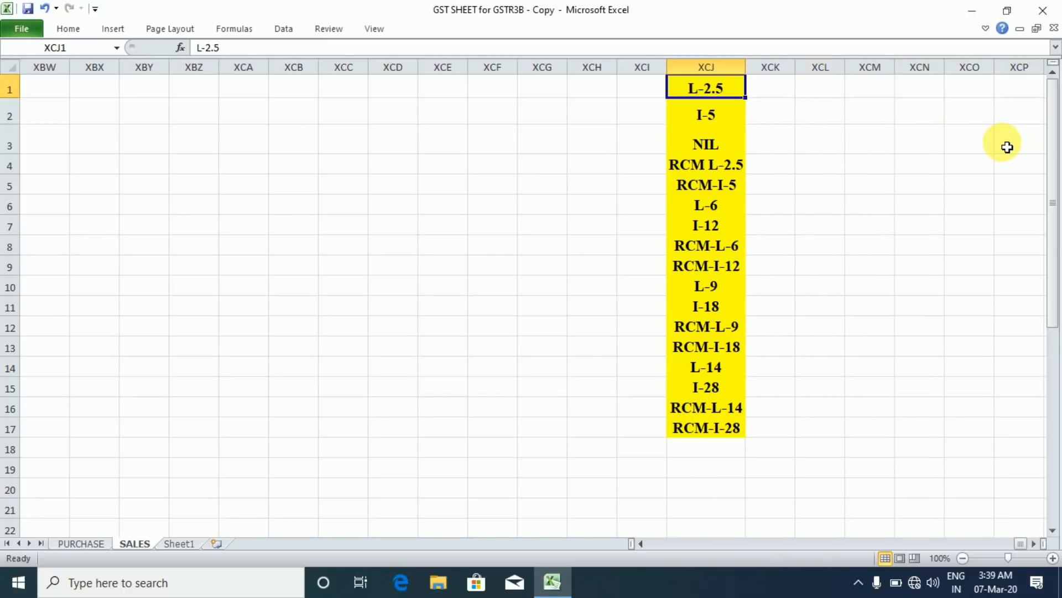
pyautogui.press('Right')
pyautogui.press('Right')
pyautogui.press('Right')
pyautogui.press('Right')
pyautogui.press('Right')
pyautogui.press('Left')
pyautogui.press('Left')
pyautogui.press('Left')
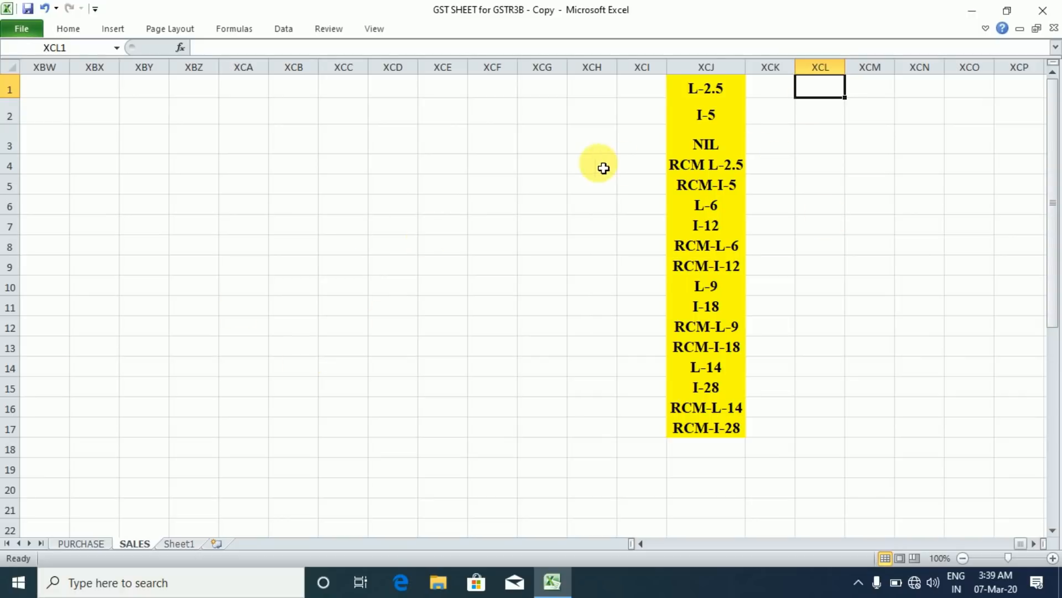
# Step: Return to the first sales entry's serial number in A4
pyautogui.click(474, 172)
pyautogui.hotkey('ctrl', 'Left')
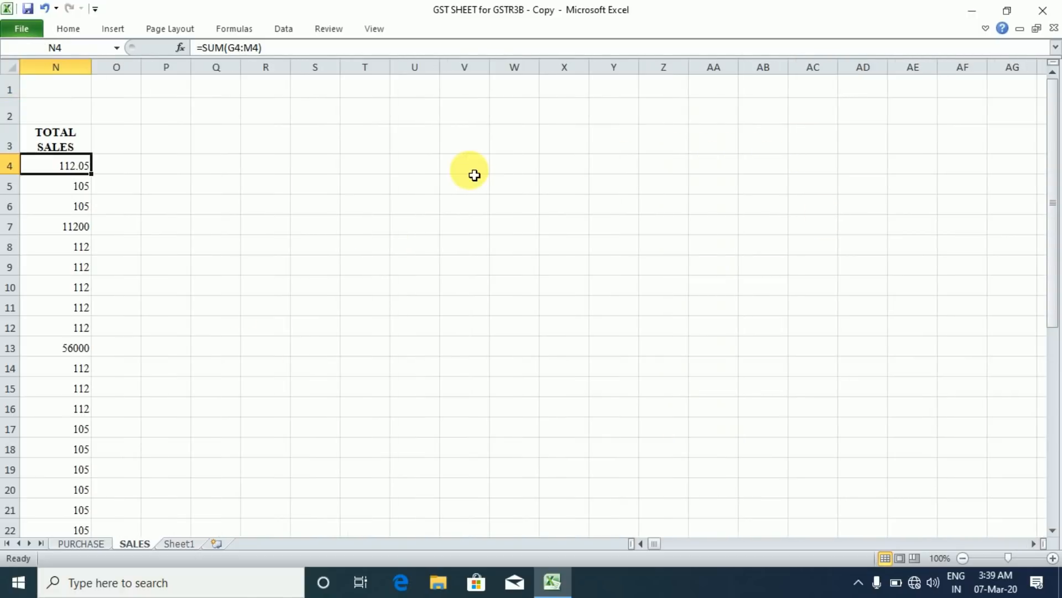
pyautogui.press('Left')
pyautogui.hotkey('ctrl', 'Left')
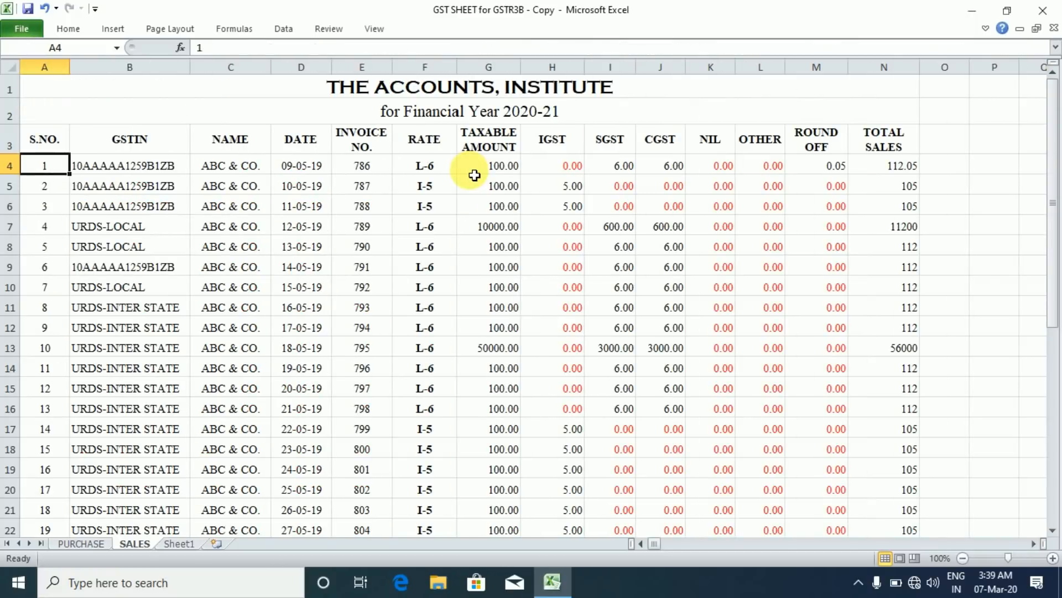
# Step: Go across the first sales entry beyond the table and return to the first rate code in XCJ1
pyautogui.press('Right')
pyautogui.press('Right')
pyautogui.press('Right')
pyautogui.press('Right')
pyautogui.press('Right')
pyautogui.press('Right')
pyautogui.press('Right')
pyautogui.press('Right')
pyautogui.press('Right')
pyautogui.press('Right')
pyautogui.press('Right')
pyautogui.press('Right')
pyautogui.press('Right')
pyautogui.press('Right')
pyautogui.press('Right')
pyautogui.press('Right')
pyautogui.press('Right')
pyautogui.press('Right')
pyautogui.press('Right')
pyautogui.press('Up')
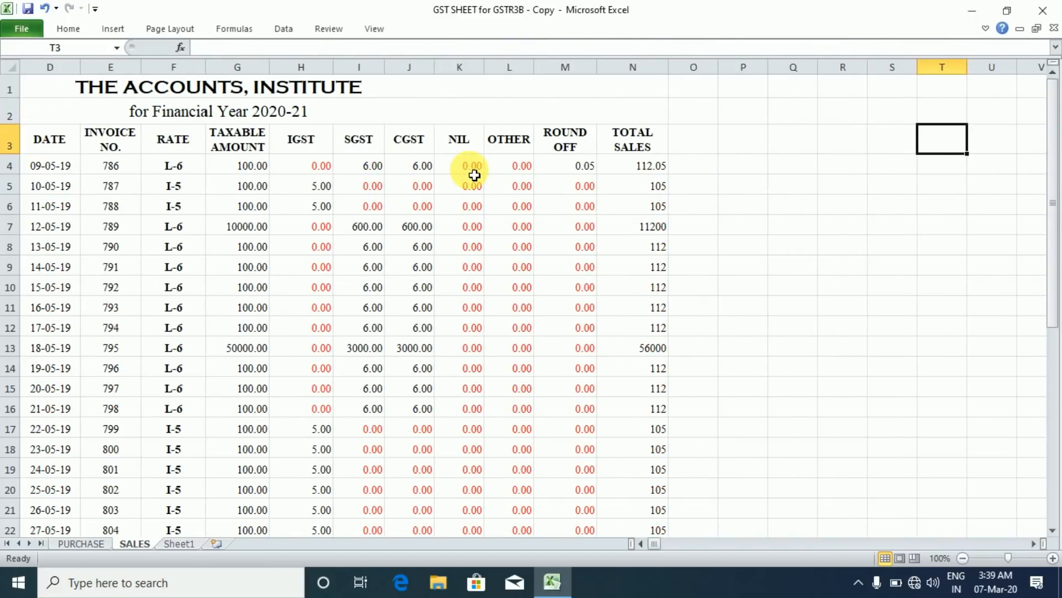
pyautogui.hotkey('ctrl', 'Right')
pyautogui.press('Right')
pyautogui.press('Right')
pyautogui.press('Right')
pyautogui.press('Left')
pyautogui.press('Left')
pyautogui.press('Left')
pyautogui.press('Up')
pyautogui.press('Up')
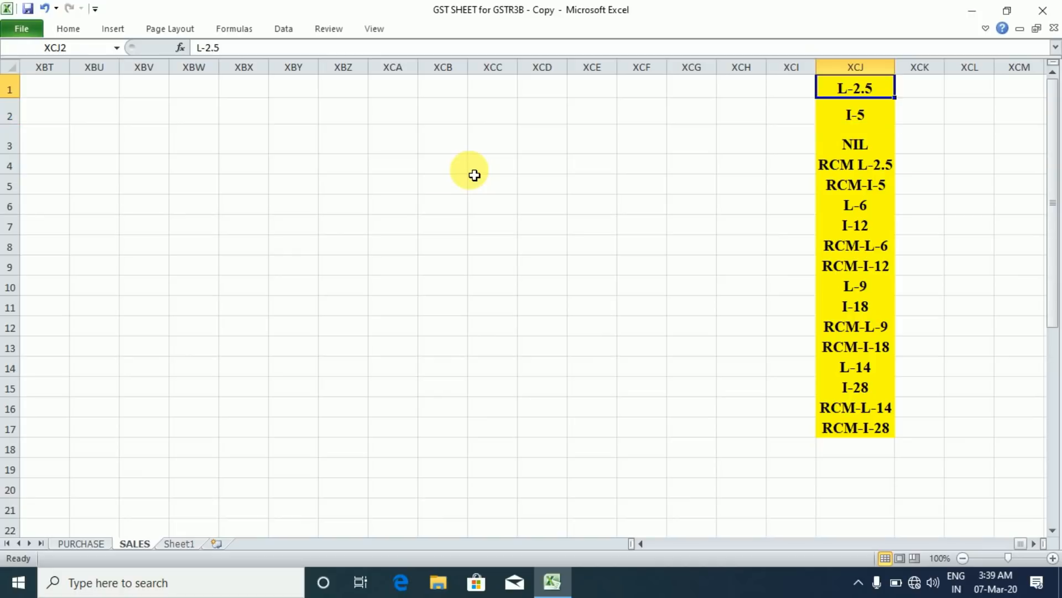
# Step: Go through the rate codes in column XCJ again, from L-2.5 down to RCM-L-14
pyautogui.press('Down')
pyautogui.press('Down')
pyautogui.press('Down')
pyautogui.press('Down')
pyautogui.press('Down')
pyautogui.press('Down')
pyautogui.press('Down')
pyautogui.press('Down')
pyautogui.press('Down')
pyautogui.press('Down')
pyautogui.press('Down')
pyautogui.press('Down')
pyautogui.press('Down')
pyautogui.press('Down')
pyautogui.press('Down')
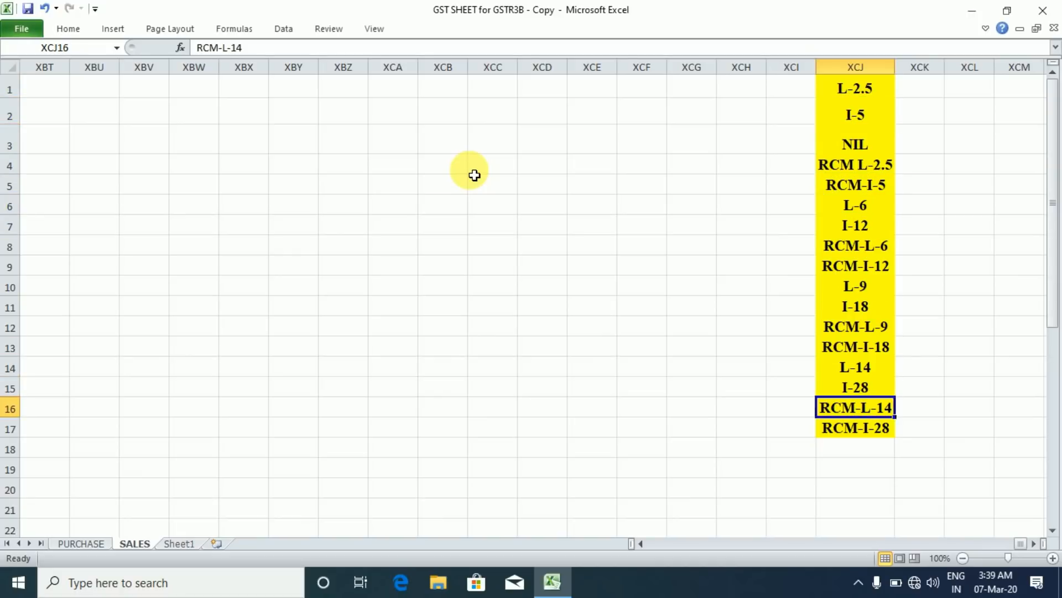
# Step: Go to the last rate code in XCJ17 and back up the list to L-2.5 in XCJ1
pyautogui.press('Down')
pyautogui.press('Up')
pyautogui.press('Up')
pyautogui.press('Up')
pyautogui.press('Up')
pyautogui.press('Up')
pyautogui.press('Up')
pyautogui.press('Up')
pyautogui.press('Up')
pyautogui.press('Up')
pyautogui.press('Up')
pyautogui.press('Up')
pyautogui.press('Up')
pyautogui.press('Up')
pyautogui.press('Up')
pyautogui.press('Up')
pyautogui.press('Up')
# Step: Go through the rate codes in column XCJ from L-2.5 down to RCM-I-12 in XCJ9
pyautogui.press('Down')
pyautogui.press('Down')
pyautogui.press('Down')
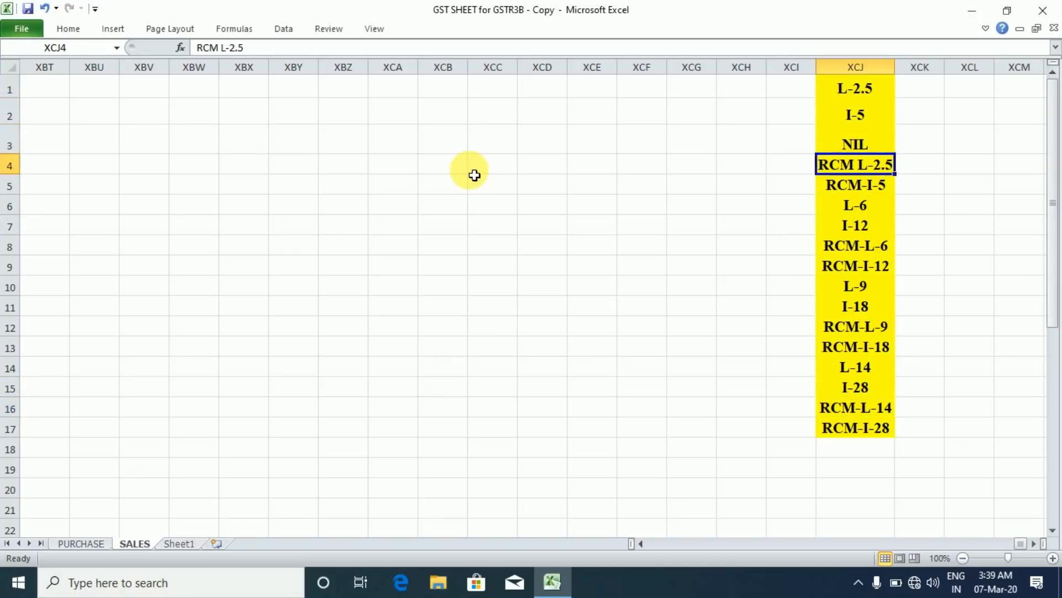
pyautogui.press('Down')
pyautogui.press('Down')
pyautogui.press('Up')
pyautogui.press('Up')
pyautogui.press('Up')
pyautogui.press('Up')
pyautogui.press('Down')
pyautogui.press('Down')
pyautogui.press('Down')
pyautogui.press('Down')
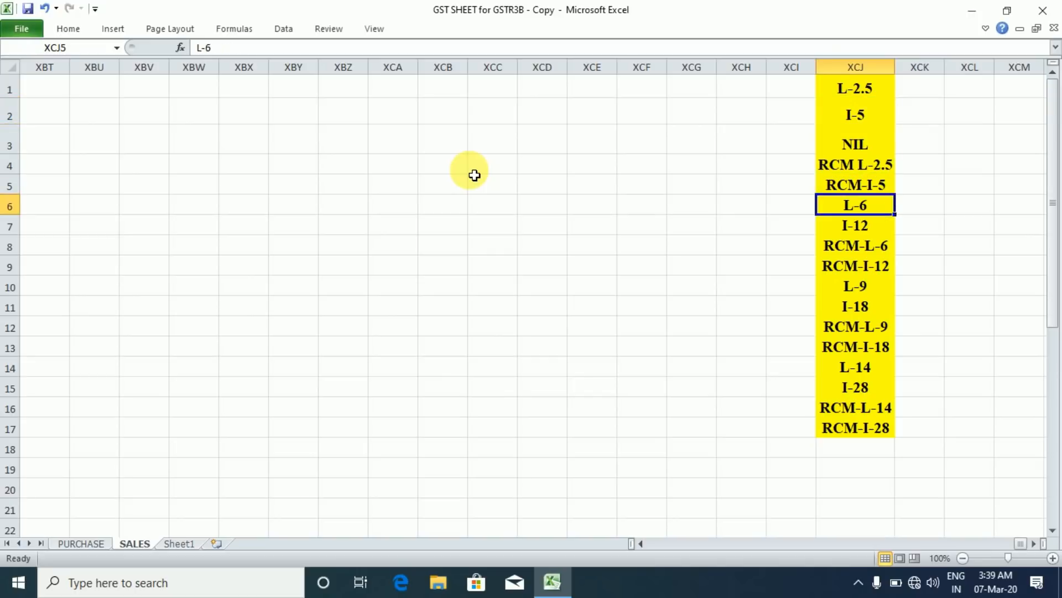
pyautogui.press('Down')
pyautogui.press('Down')
pyautogui.press('Down')
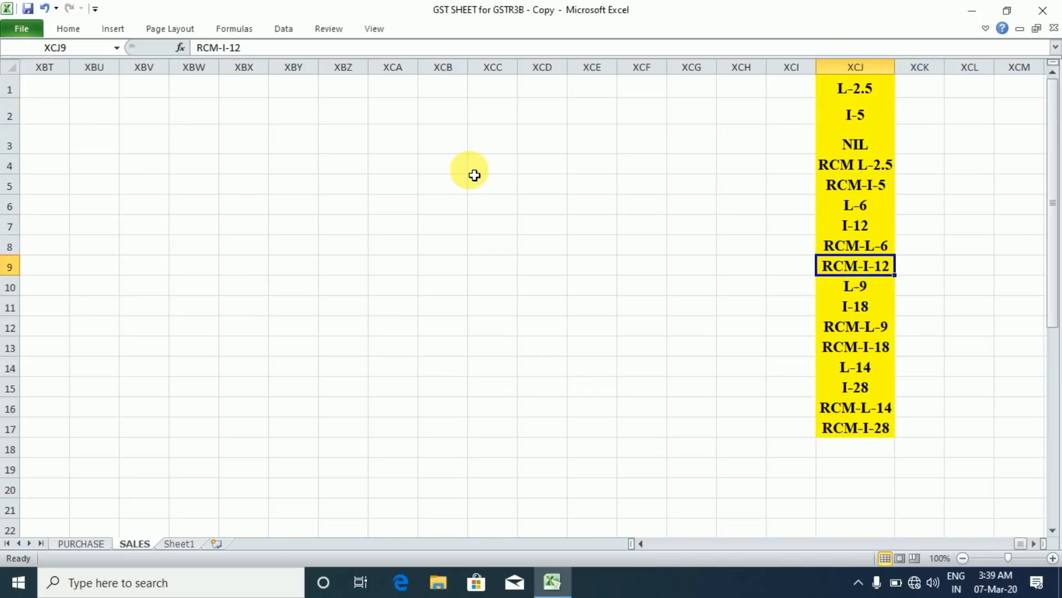
# Step: Return from RCM-I-12 to the first rate code in XCJ1
pyautogui.press('Up')
pyautogui.press('Up')
pyautogui.press('Up')
pyautogui.press('Up')
pyautogui.press('Up')
pyautogui.press('Up')
pyautogui.press('Up')
pyautogui.press('Up')
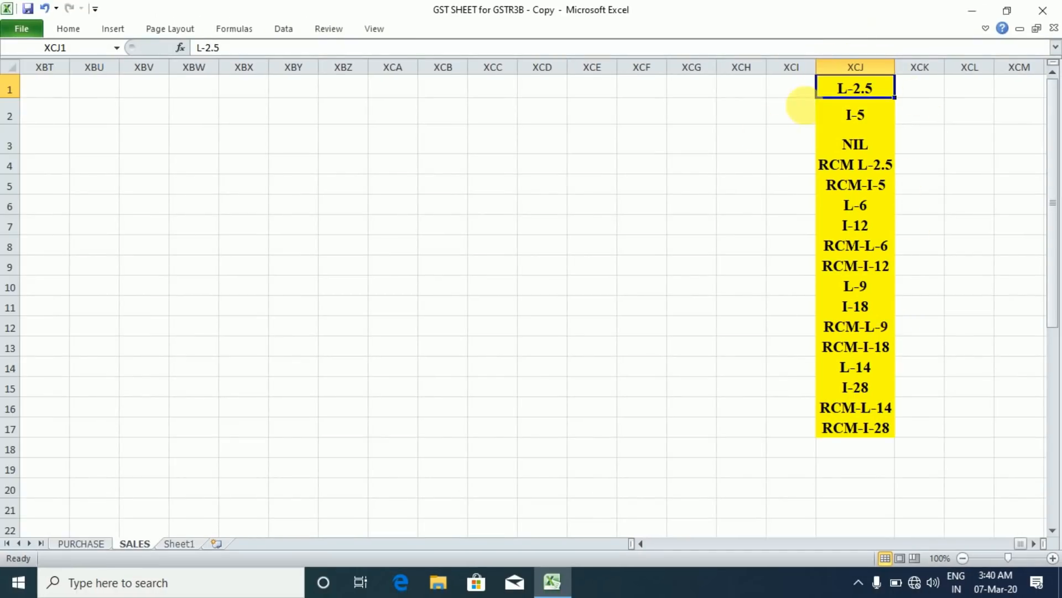
pyautogui.click(808, 113)
pyautogui.moveTo(809, 113); pyautogui.dragTo(865, 90)
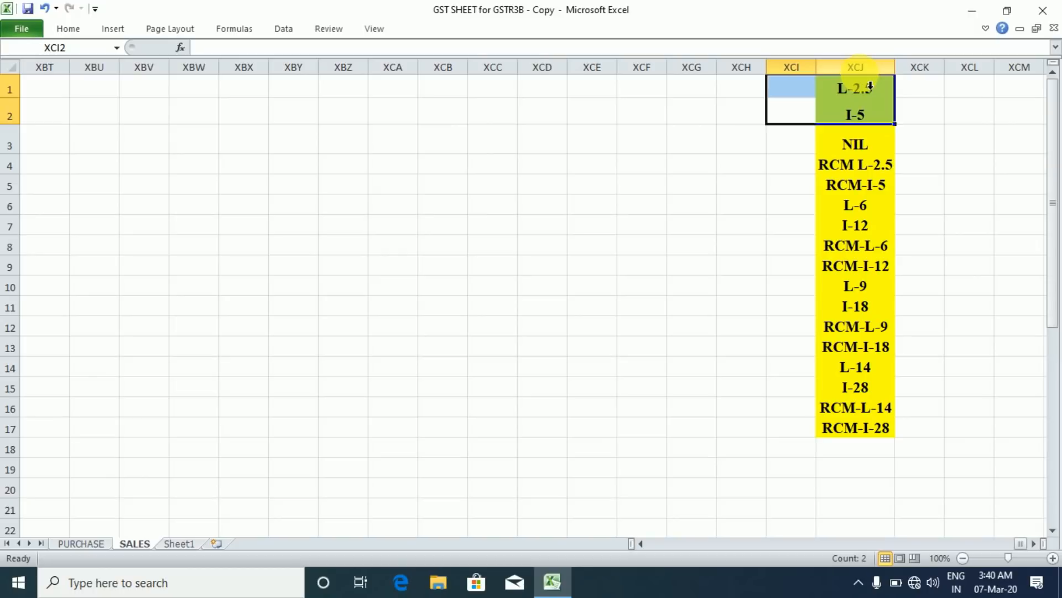
pyautogui.click(865, 90)
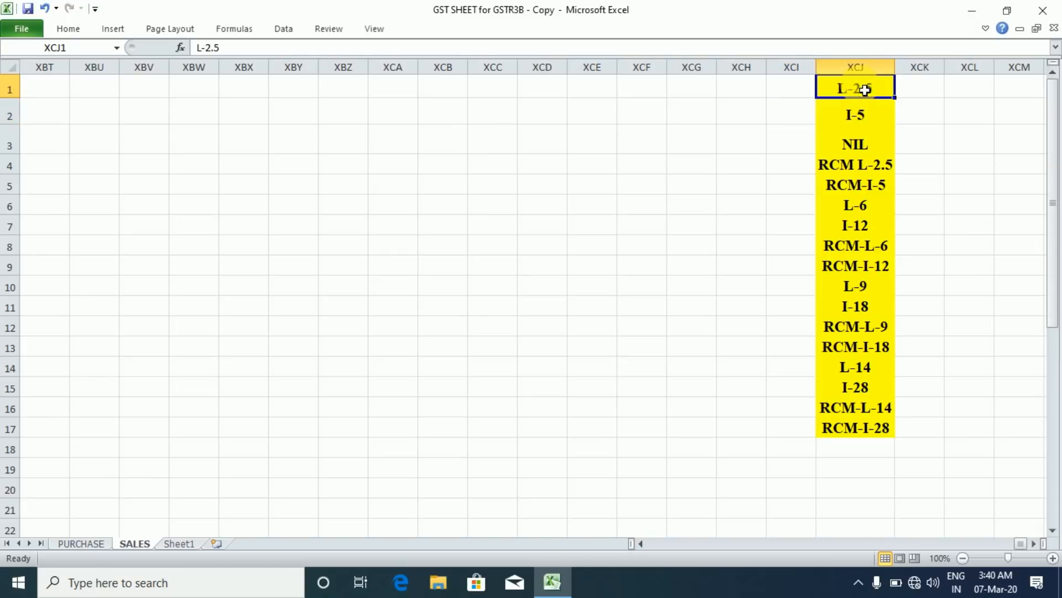
pyautogui.click(774, 101)
pyautogui.moveTo(774, 101); pyautogui.dragTo(767, 97)
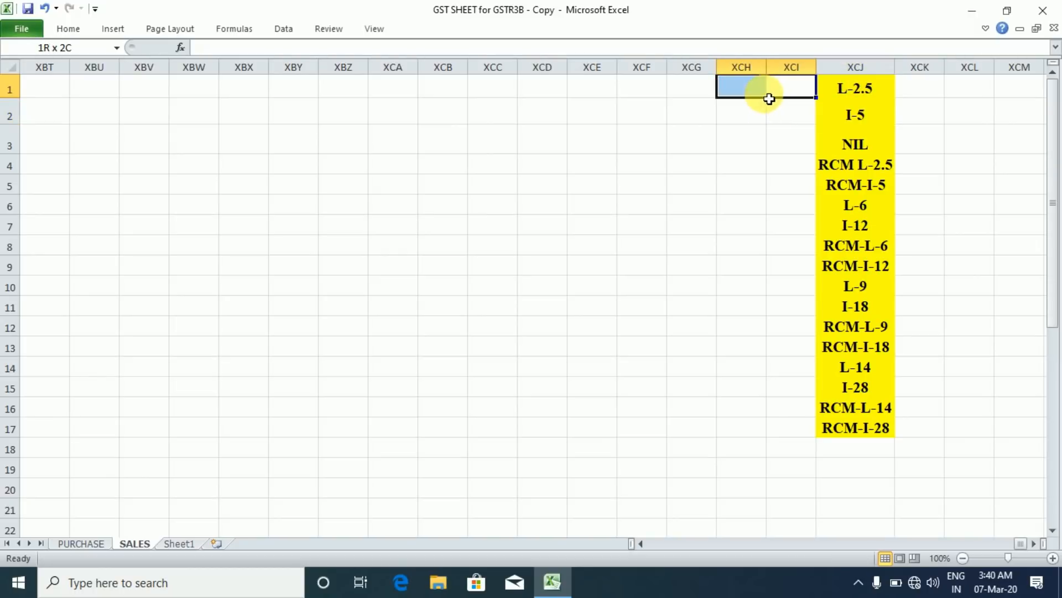
pyautogui.click(696, 93)
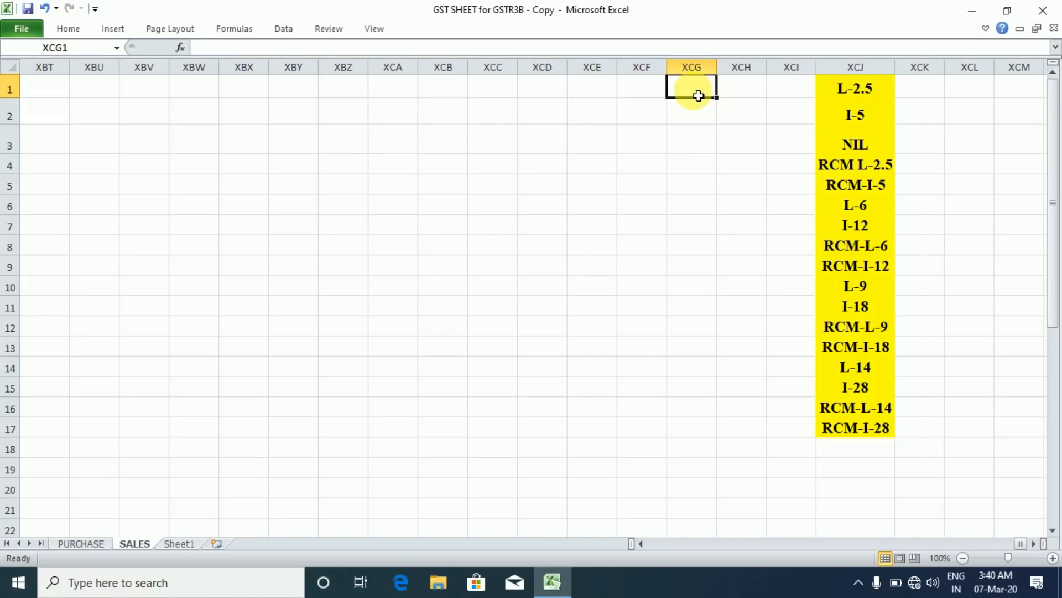
# Step: Return to the sales table and highlight the rates in F4:F10, ending on the first rate cell F4
pyautogui.hotkey('ctrl', 'Home')
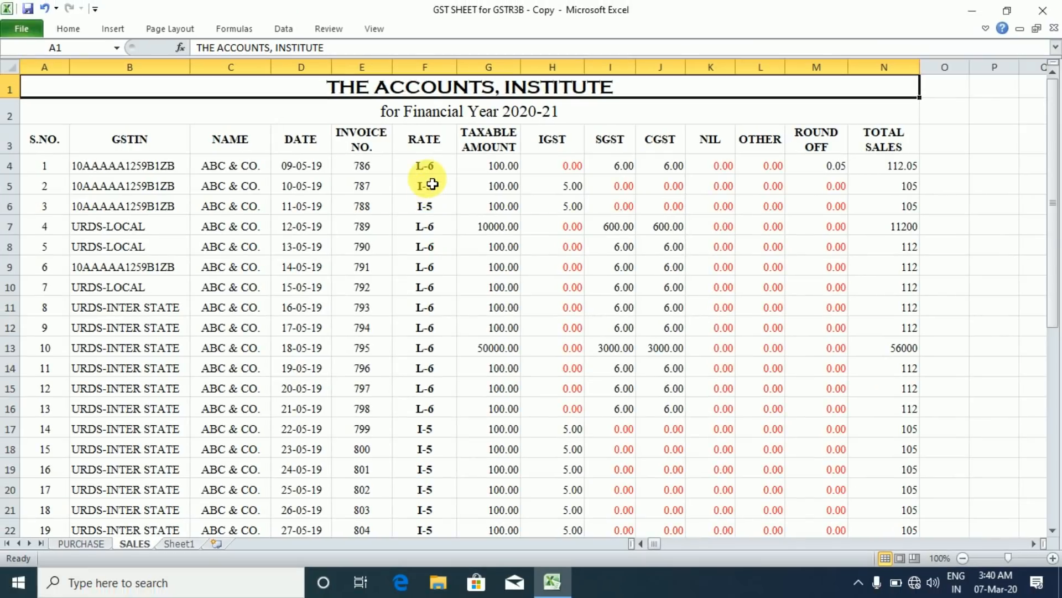
pyautogui.click(422, 139)
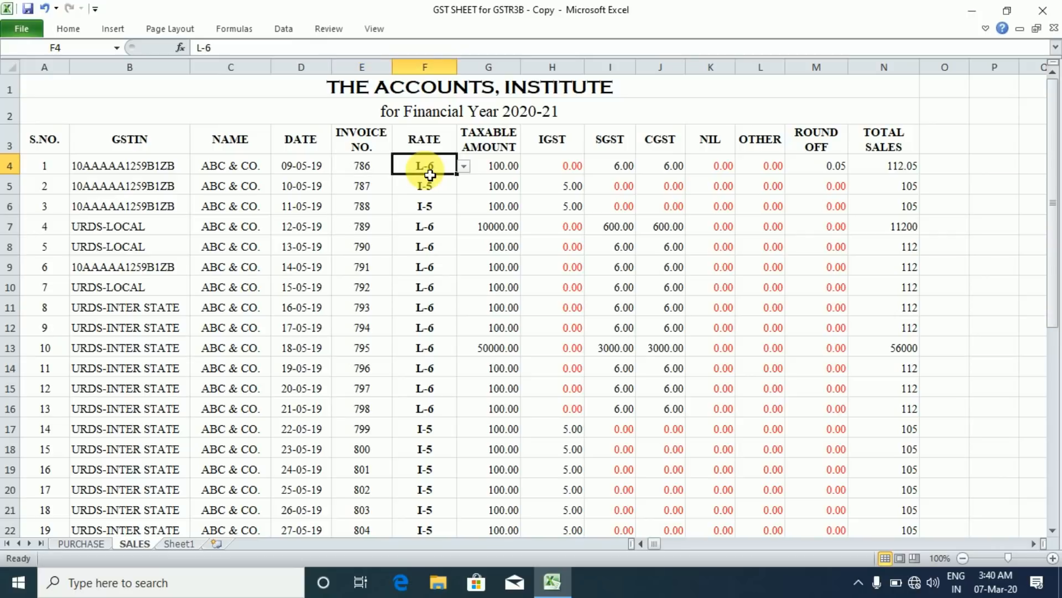
pyautogui.hotkey('shift', 'Down')
pyautogui.hotkey('shift', 'Down')
pyautogui.hotkey('shift', 'Down')
pyautogui.hotkey('shift', 'Down')
pyautogui.hotkey('shift', 'Down')
pyautogui.hotkey('shift', 'Down')
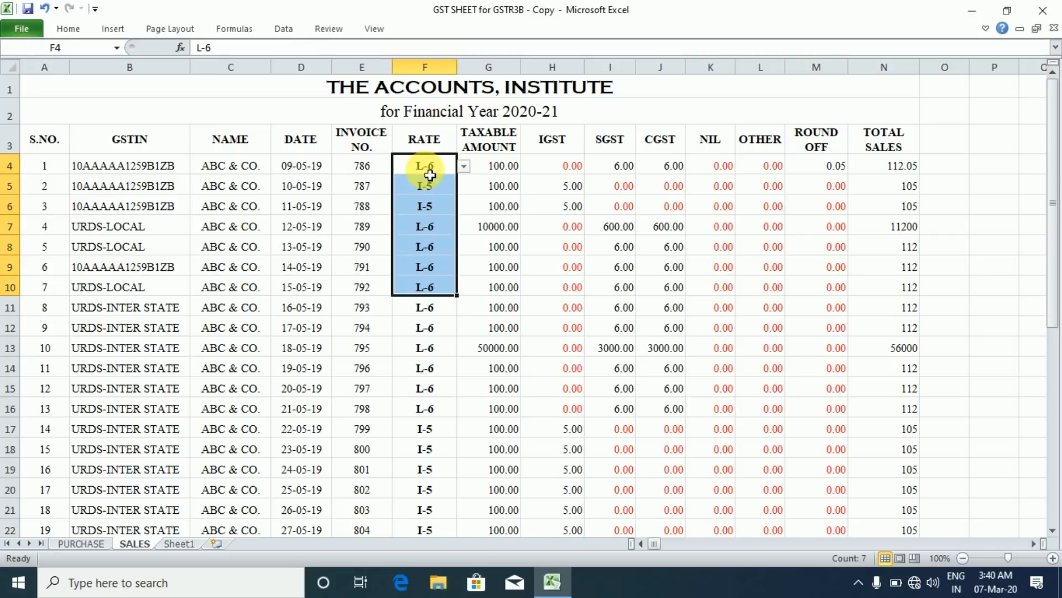
pyautogui.click(430, 174)
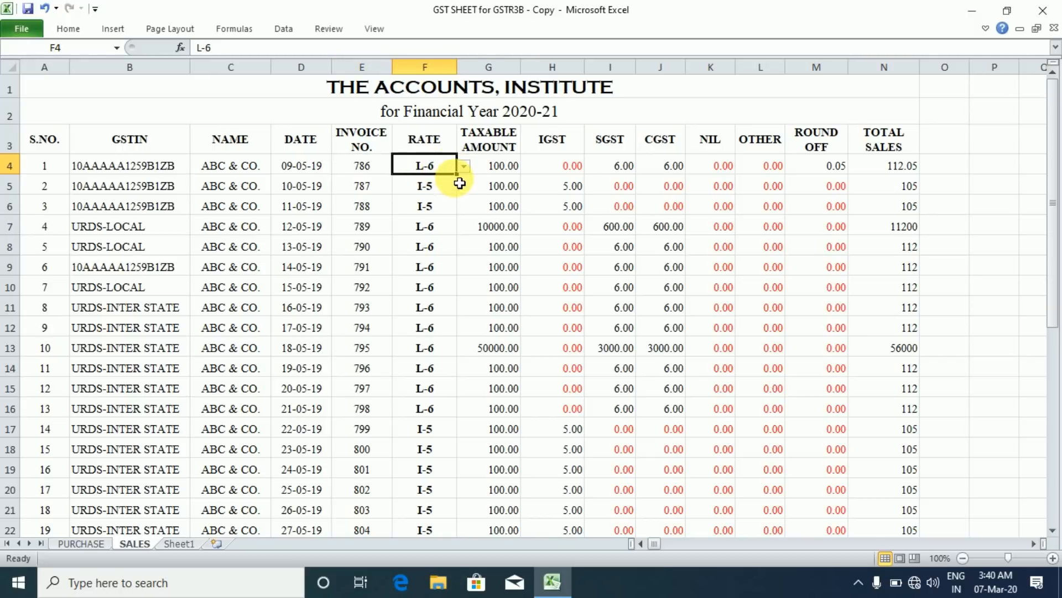
# Step: Fill the L-6 rate from F4 down to F13 as a series, and clear all rate codes in F4:F37
pyautogui.moveTo(460, 183); pyautogui.dragTo(475, 352)
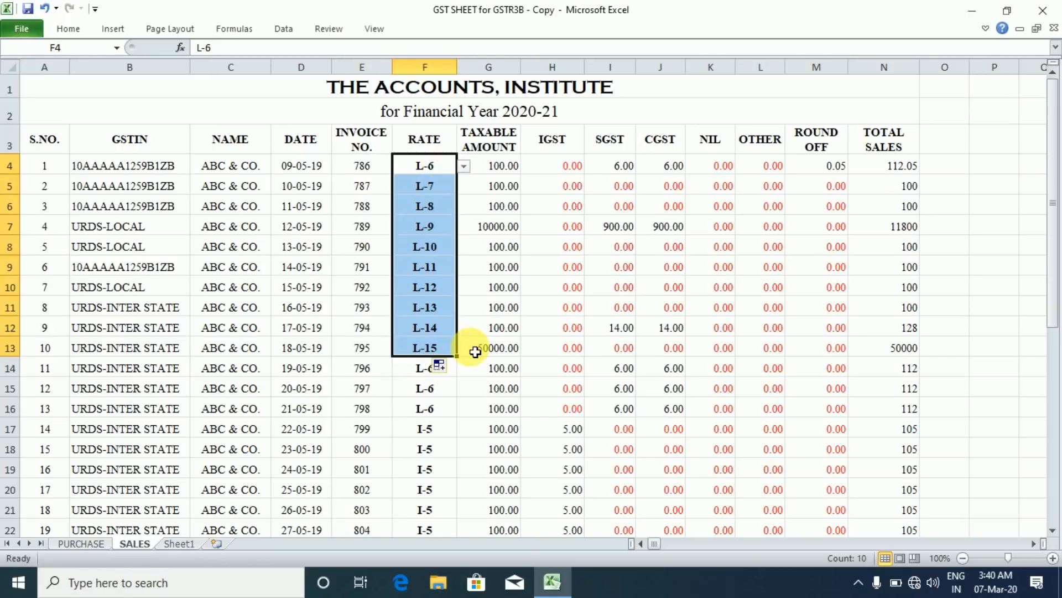
pyautogui.click(437, 171)
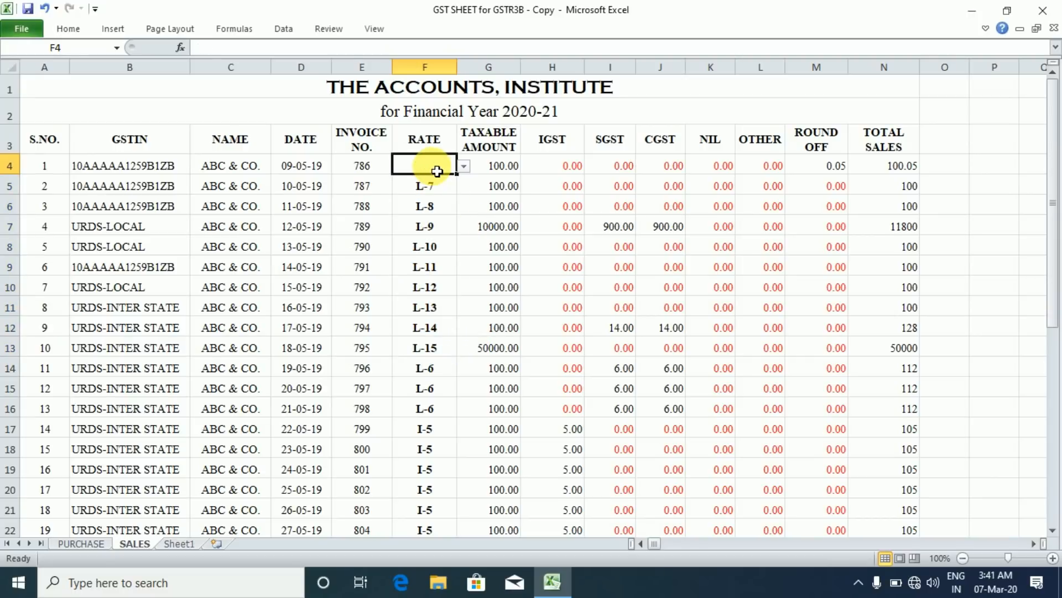
pyautogui.press('Delete')
pyautogui.press('Left')
pyautogui.press('Right')
pyautogui.moveTo(437, 171); pyautogui.dragTo(437, 172)
pyautogui.hotkey('ctrl', 'shift', 'Down')
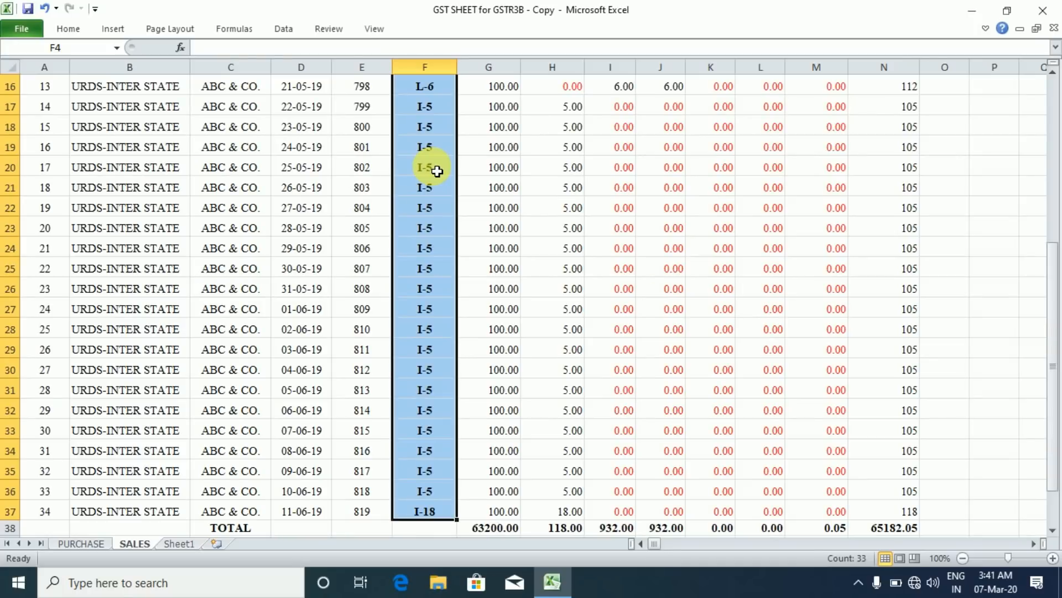
pyautogui.press('Delete')
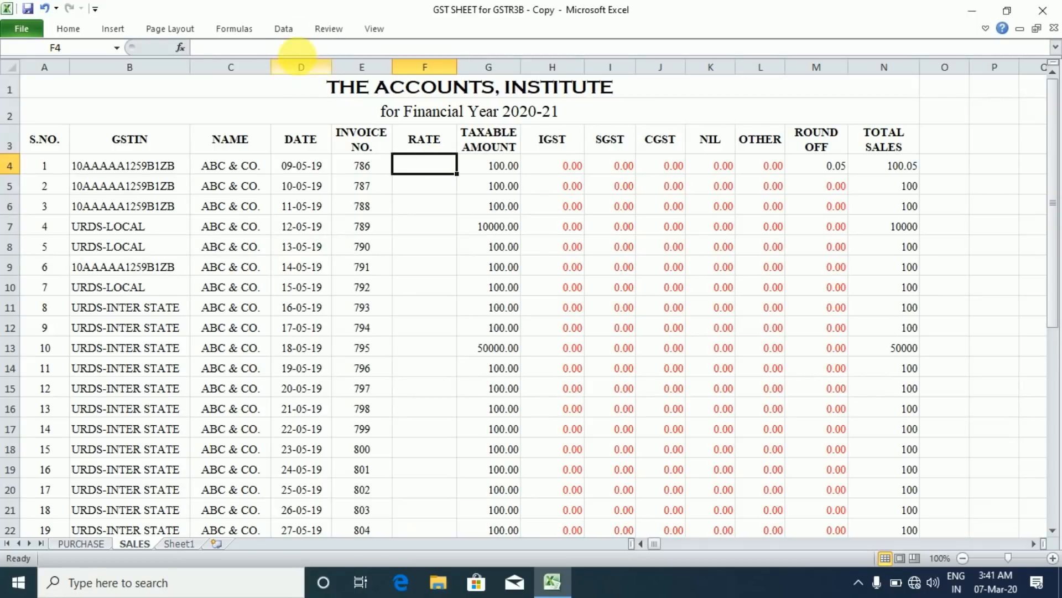
# Step: Open data validation for the first rate cell F4 and allow only values from a List
pyautogui.click(286, 30)
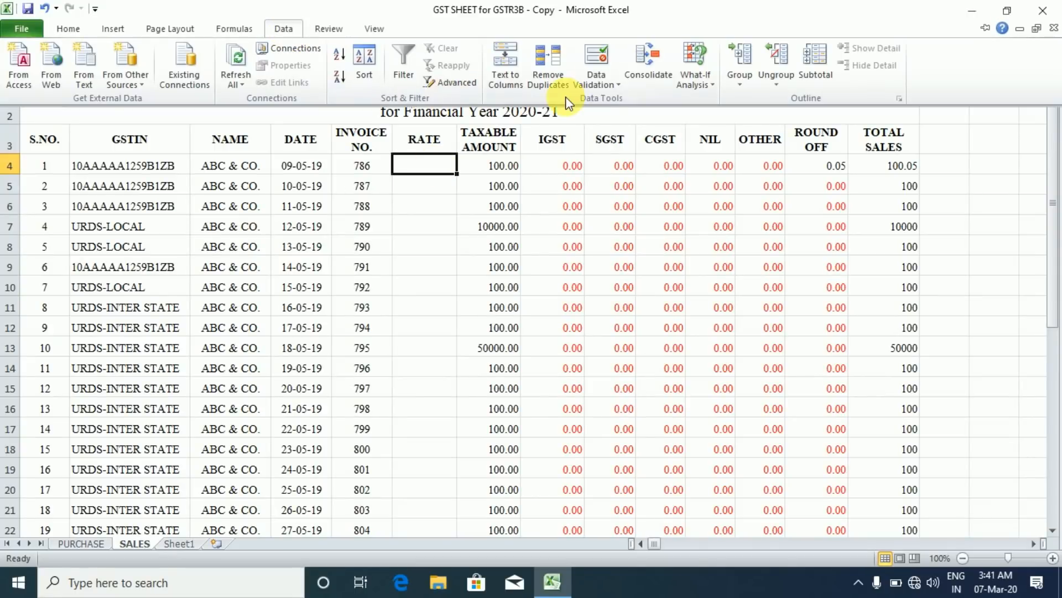
pyautogui.click(615, 84)
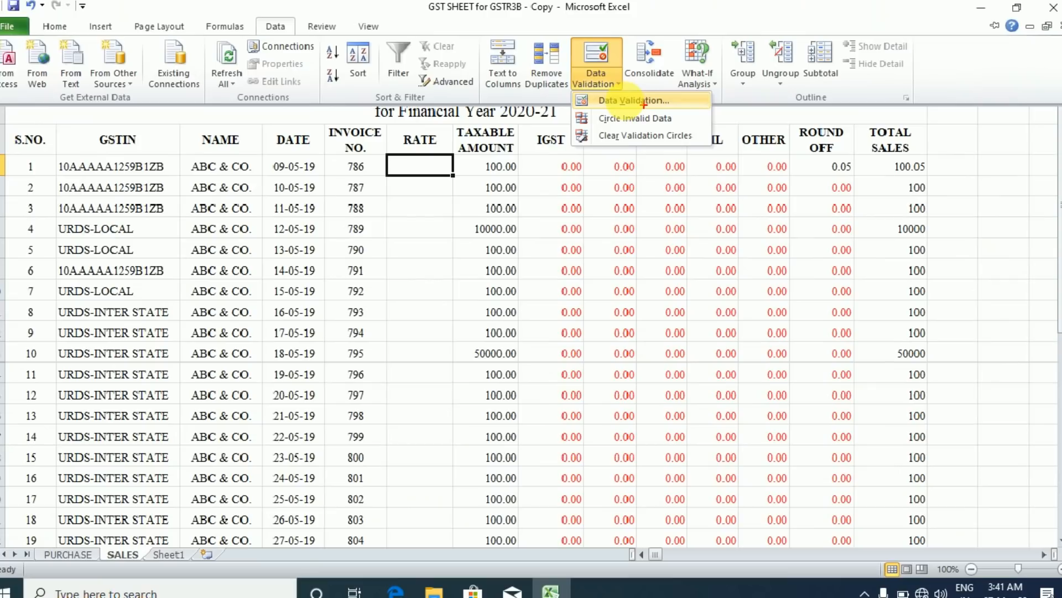
pyautogui.click(658, 103)
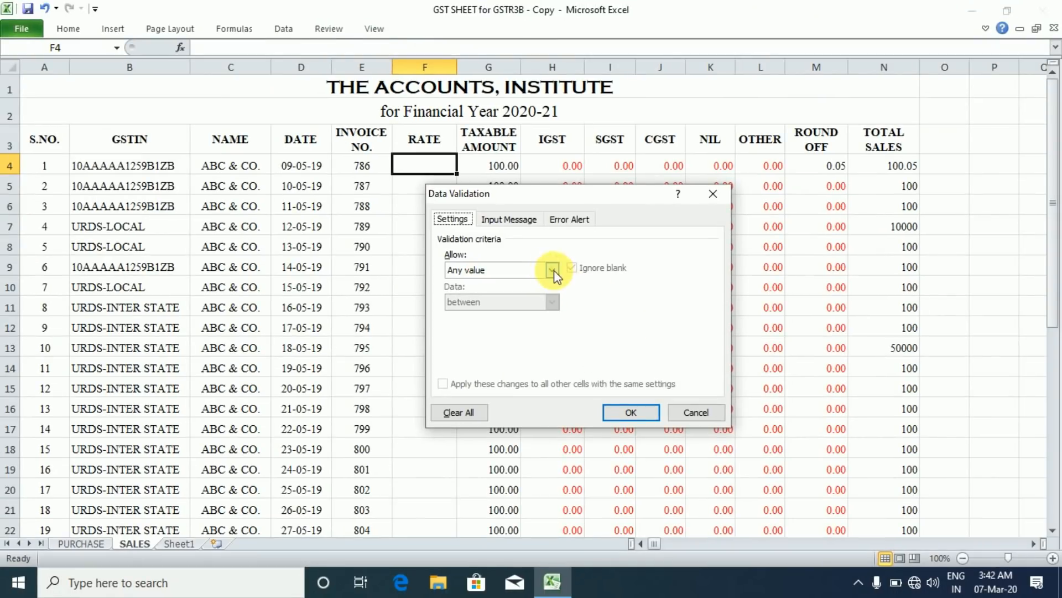
pyautogui.click(499, 240)
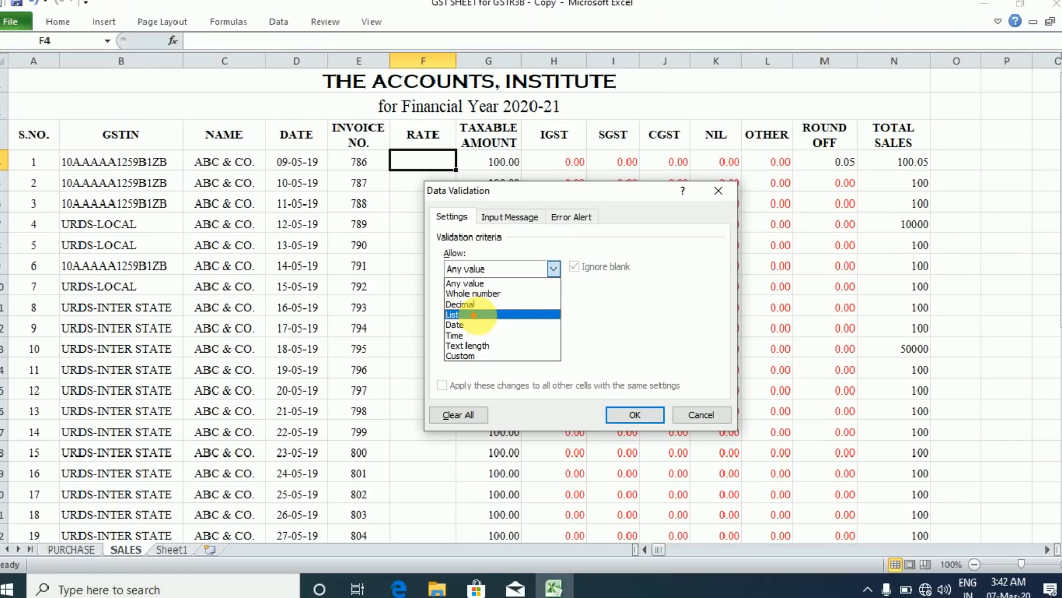
pyautogui.click(470, 314)
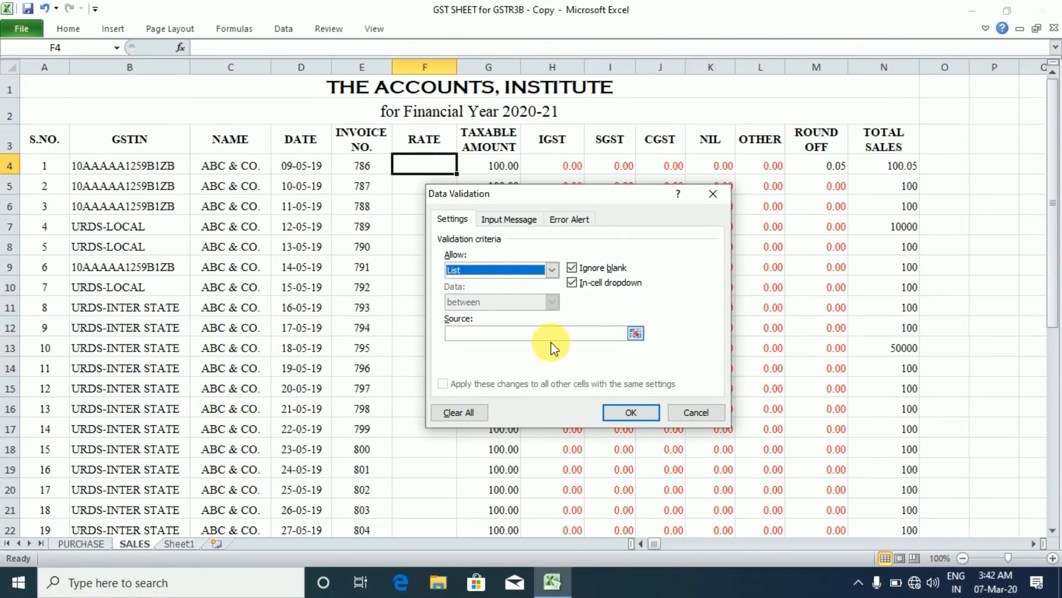
# Step: Set the validation list's source to $XCJ$1:$XCJ$21 and apply the validation to F4
pyautogui.click(634, 333)
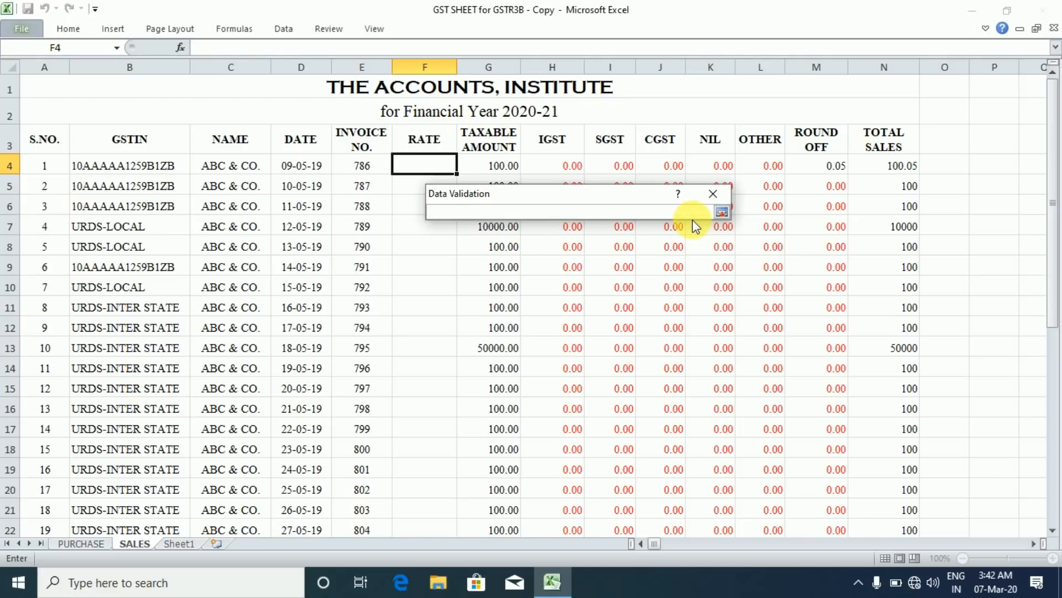
pyautogui.click(957, 133)
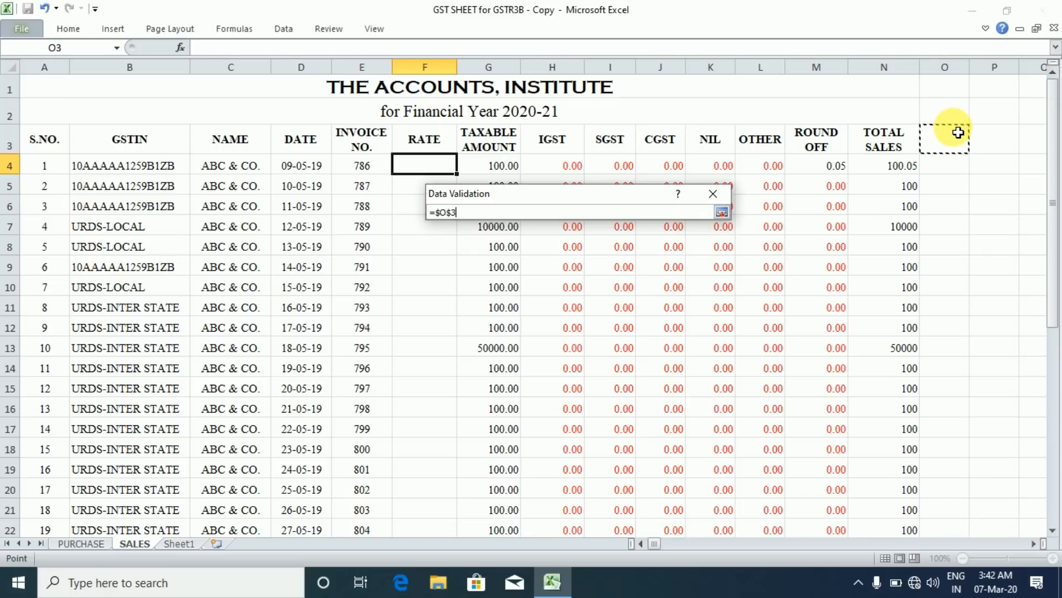
pyautogui.click(945, 108)
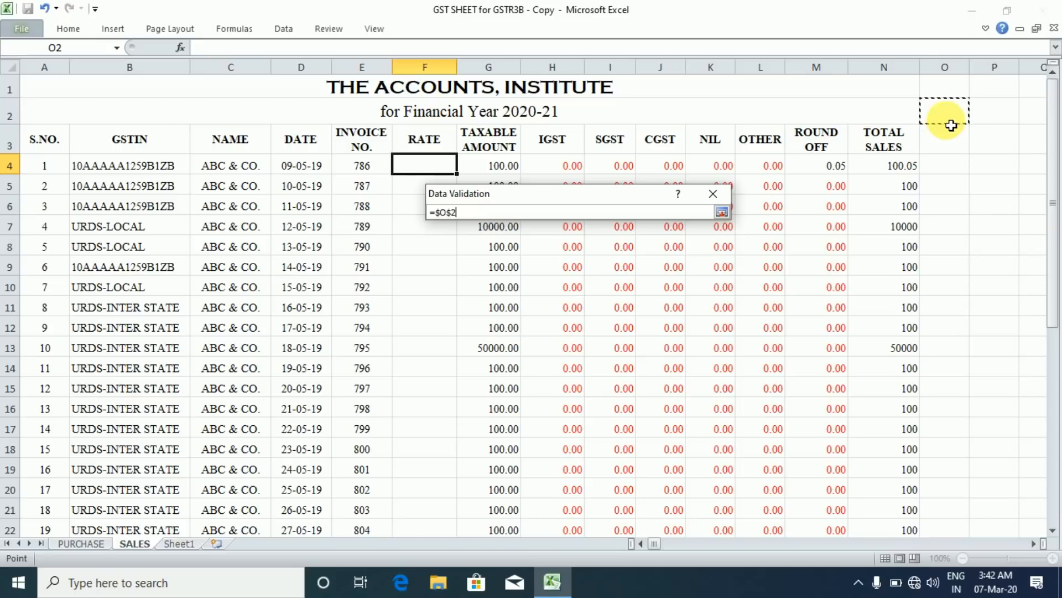
pyautogui.hotkey('ctrl', 'Right')
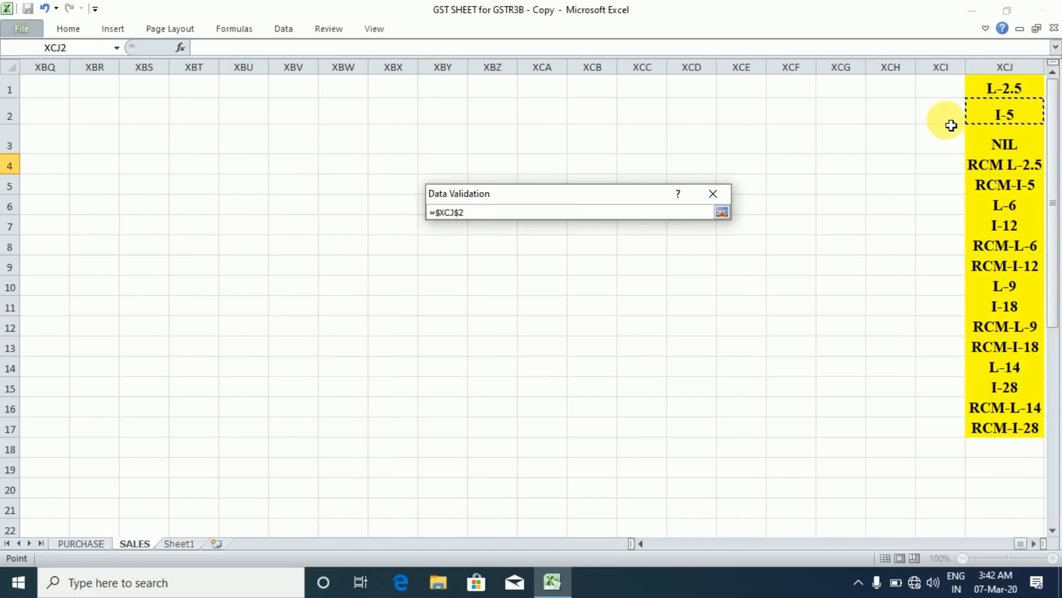
pyautogui.press('Up')
pyautogui.hotkey('shift', 'Down')
pyautogui.hotkey('shift', 'Down')
pyautogui.hotkey('shift', 'Down')
pyautogui.hotkey('shift', 'Down')
pyautogui.hotkey('shift', 'Down')
pyautogui.hotkey('shift', 'Down')
pyautogui.hotkey('shift', 'Down')
pyautogui.hotkey('shift', 'Down')
pyautogui.hotkey('shift', 'Down')
pyautogui.hotkey('shift', 'Down')
pyautogui.hotkey('shift', 'Down')
pyautogui.hotkey('shift', 'Down')
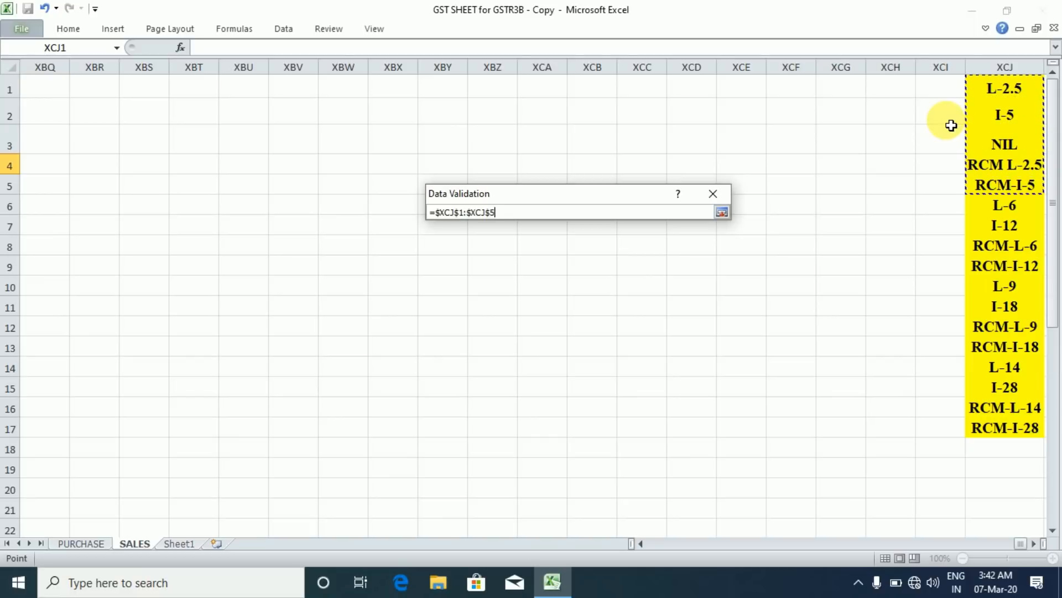
pyautogui.hotkey('shift', 'Down')
pyautogui.hotkey('shift', 'Down')
pyautogui.hotkey('shift', 'Down')
pyautogui.hotkey('shift', 'Down')
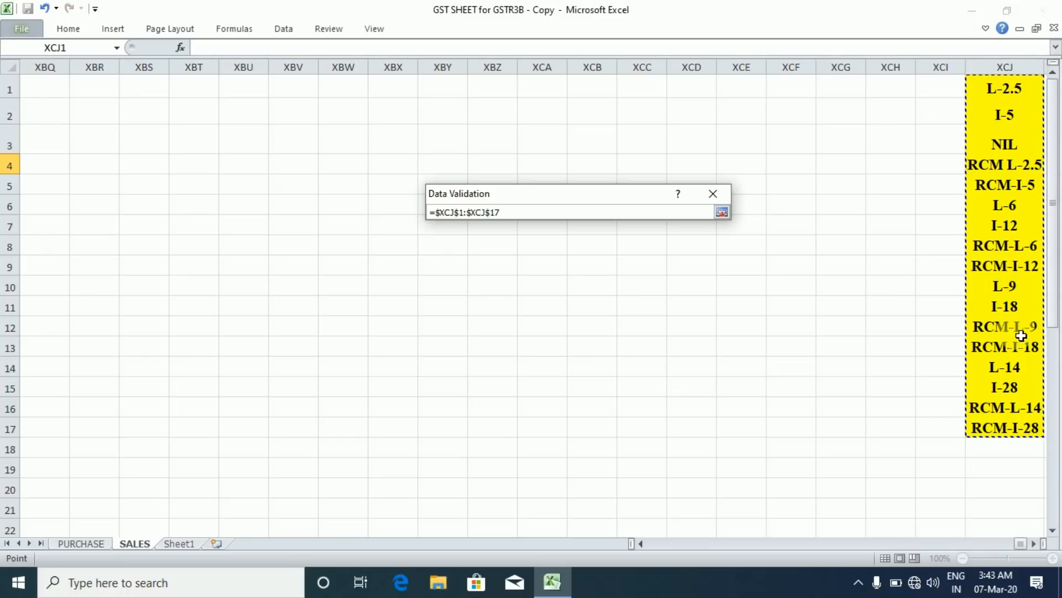
pyautogui.hotkey('shift', 'Down')
pyautogui.hotkey('shift', 'Down')
pyautogui.hotkey('shift', 'Down')
pyautogui.hotkey('shift', 'Down')
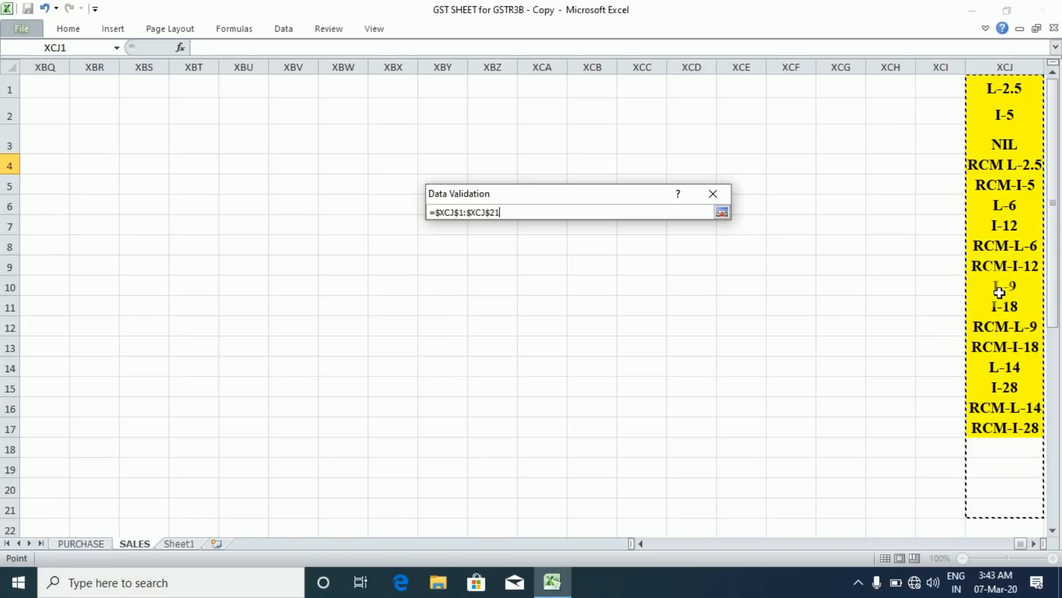
pyautogui.click(723, 214)
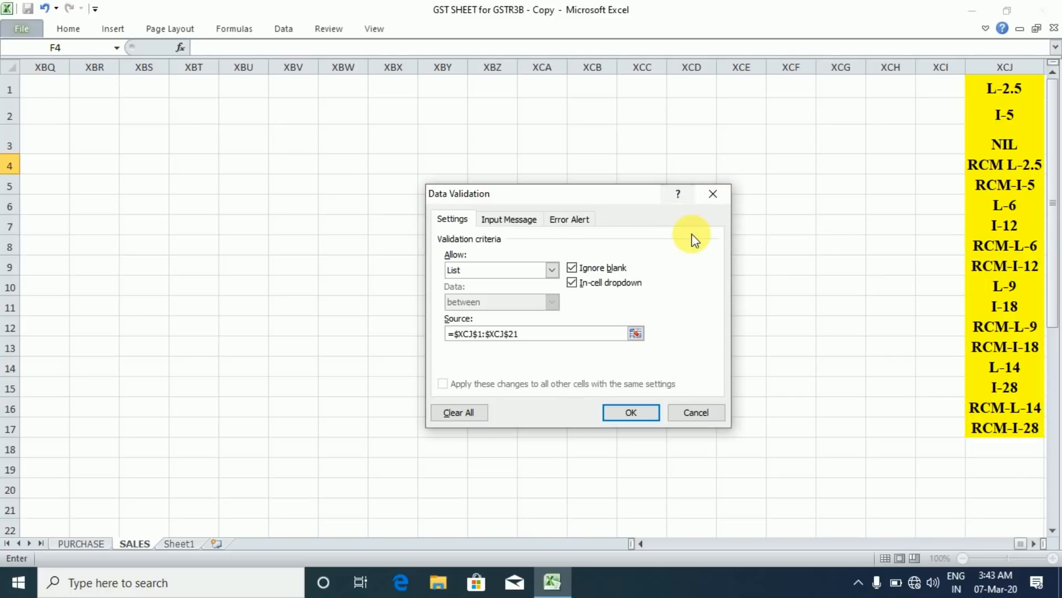
pyautogui.click(632, 415)
# Step: Return to the top of the sales table and browse the full list of rate codes in F4's dropdown without choosing one
pyautogui.click(394, 310)
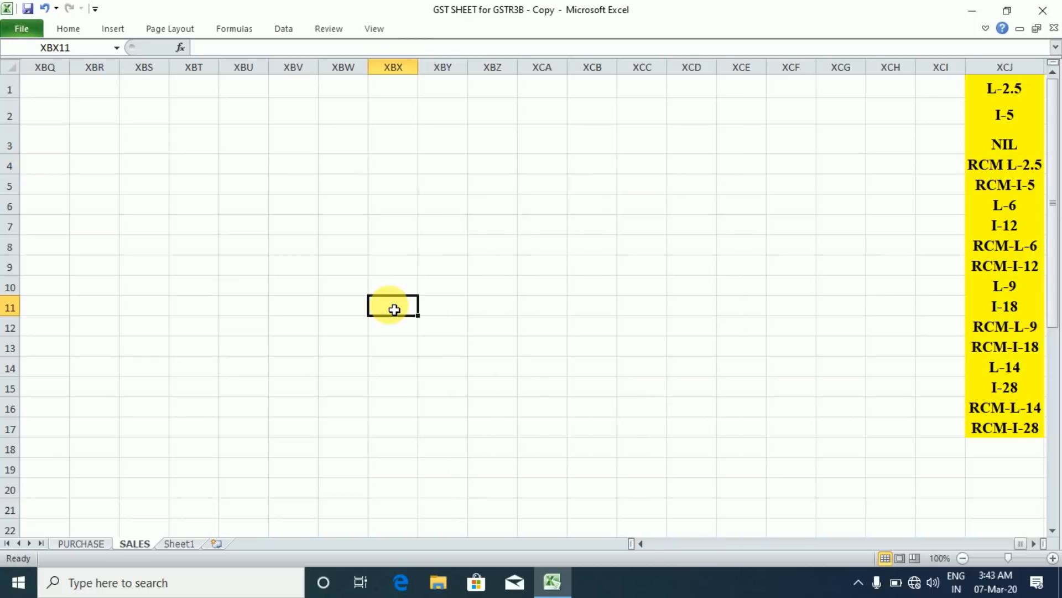
pyautogui.click(394, 310)
pyautogui.hotkey('ctrl', 'Home')
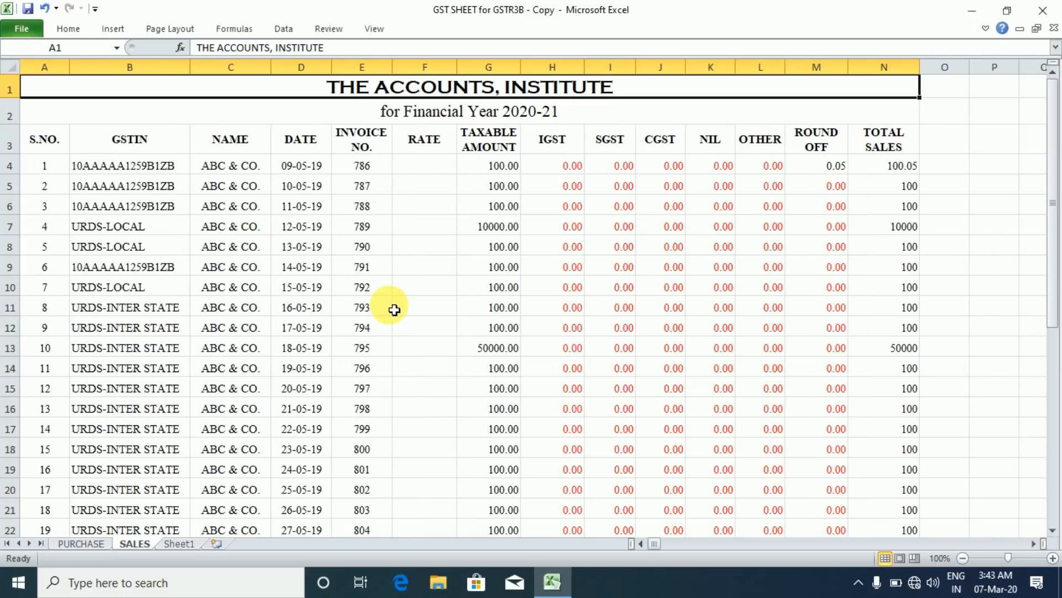
pyautogui.click(437, 165)
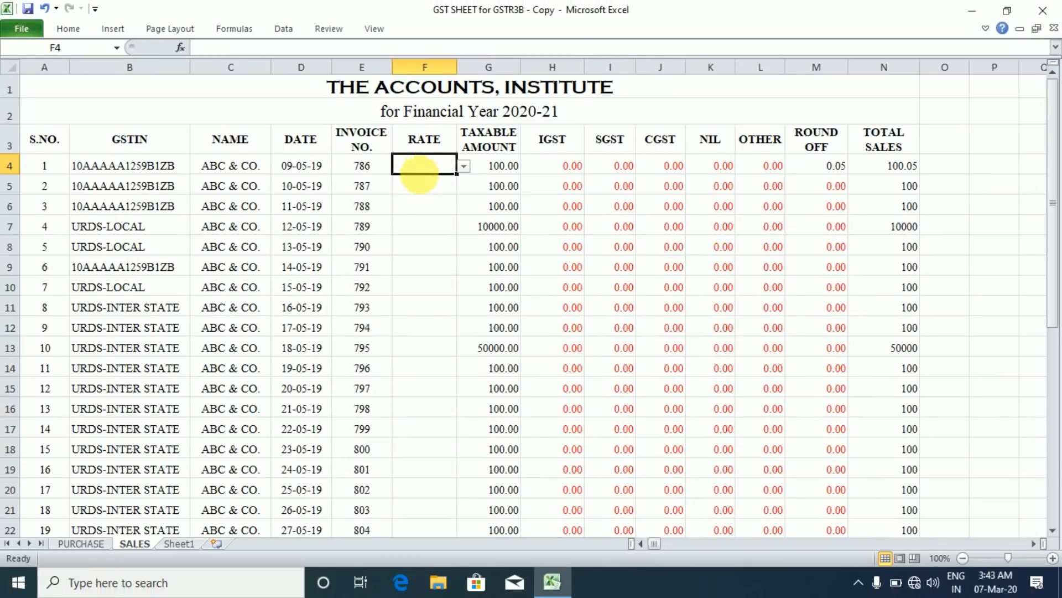
pyautogui.click(452, 198)
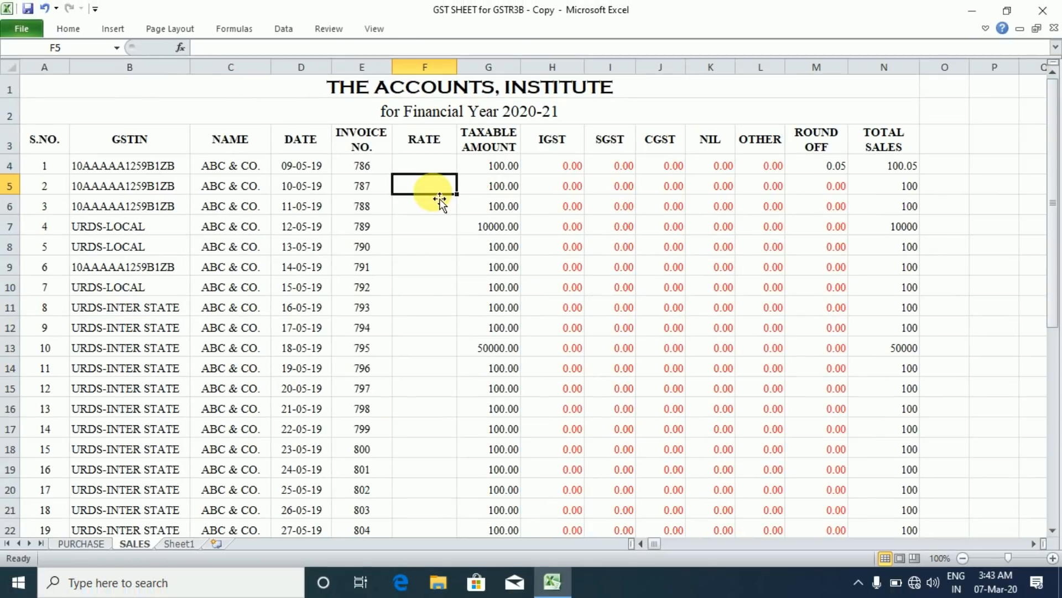
pyautogui.click(434, 167)
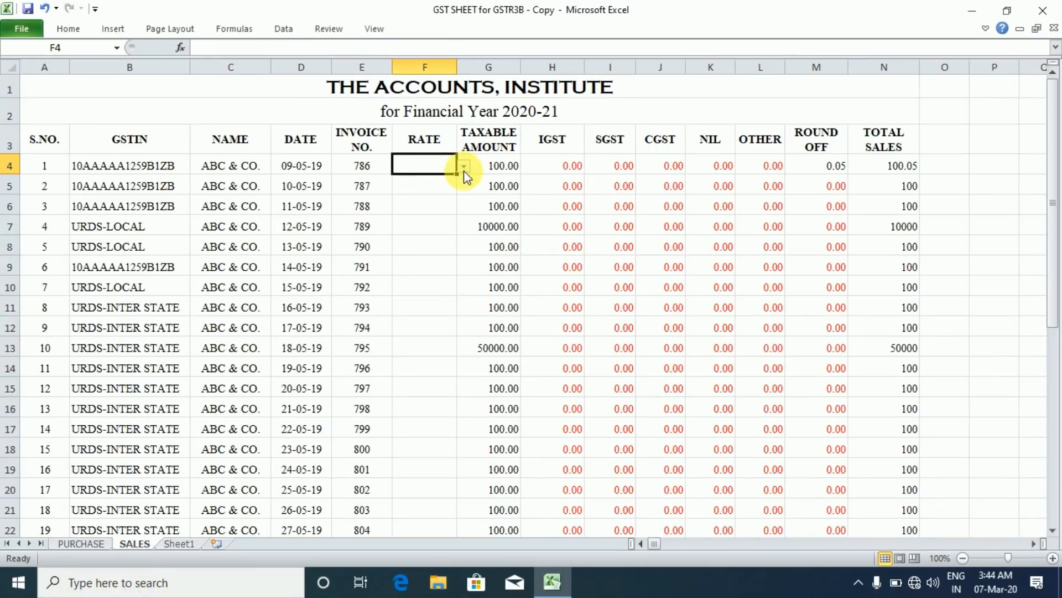
pyautogui.click(464, 166)
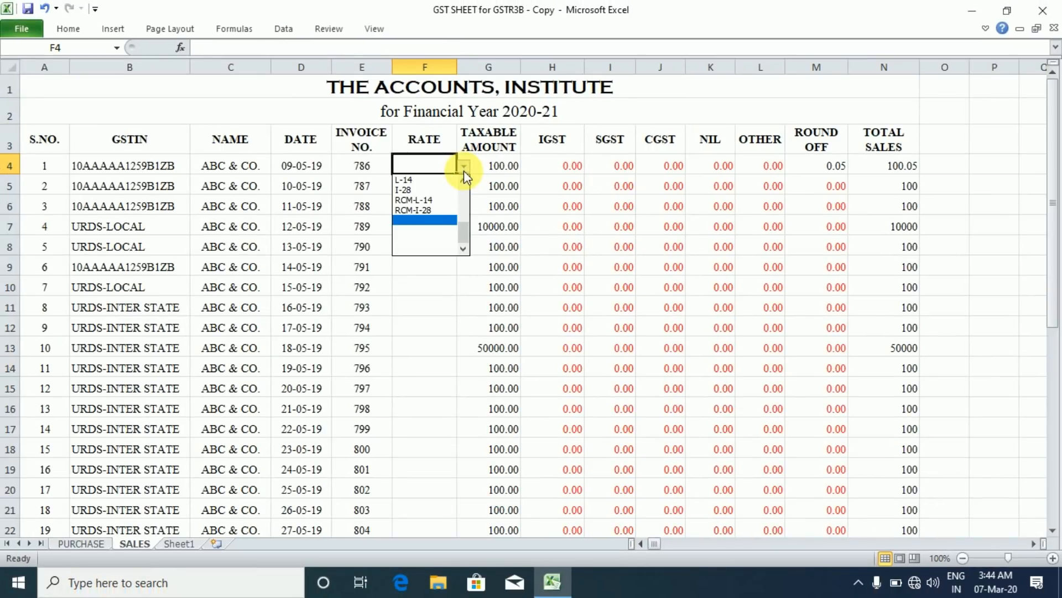
pyautogui.scroll(2, 463, 226)
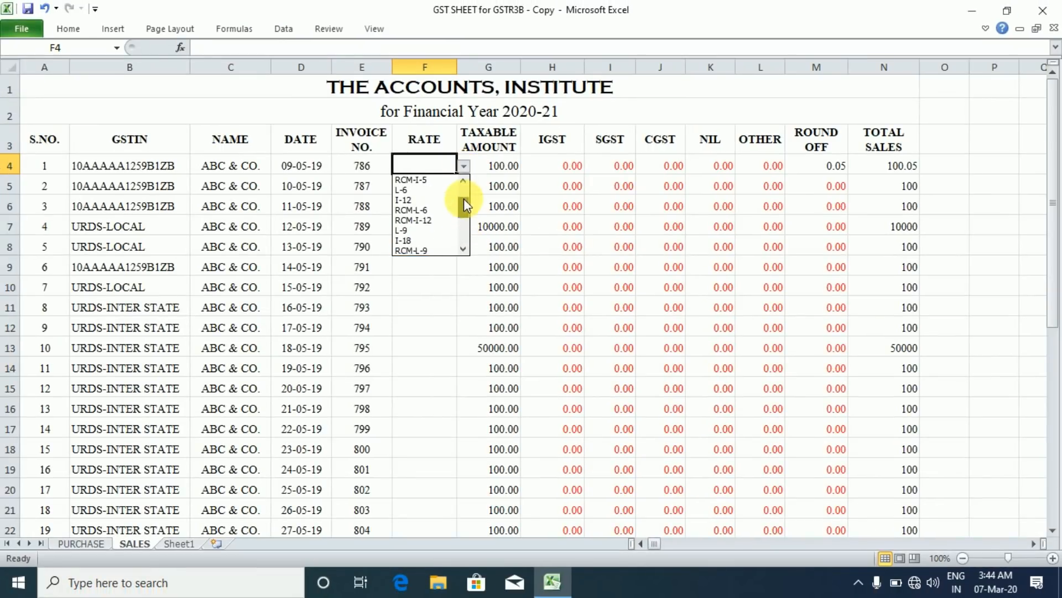
pyautogui.moveTo(464, 220)
pyautogui.mouseDown()
pyautogui.moveTo(466, 231)
pyautogui.moveTo(466, 185)
pyautogui.moveTo(463, 237)
pyautogui.mouseUp()
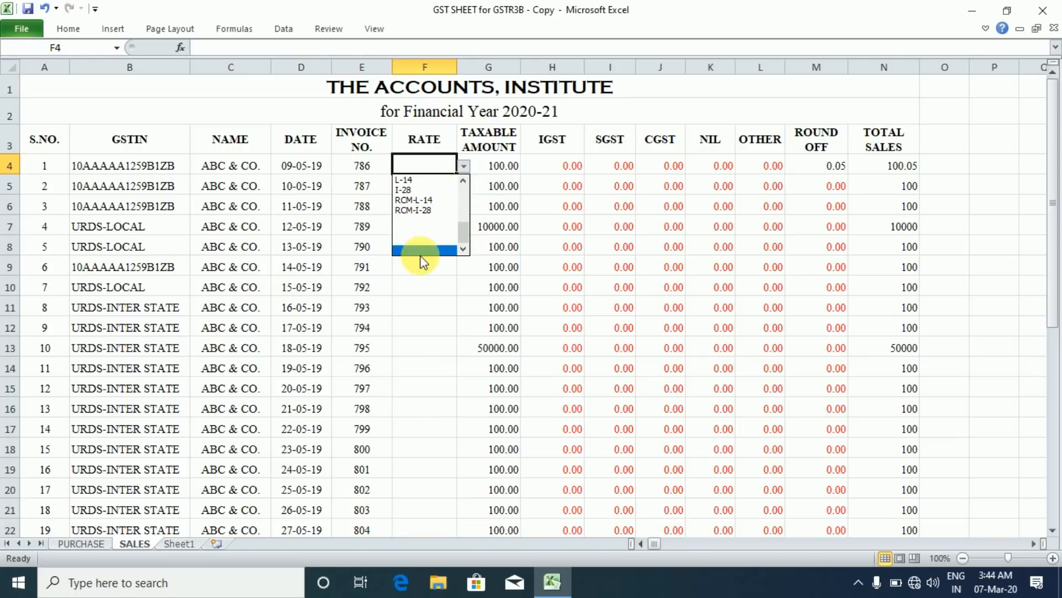
pyautogui.moveTo(463, 234); pyautogui.dragTo(464, 178)
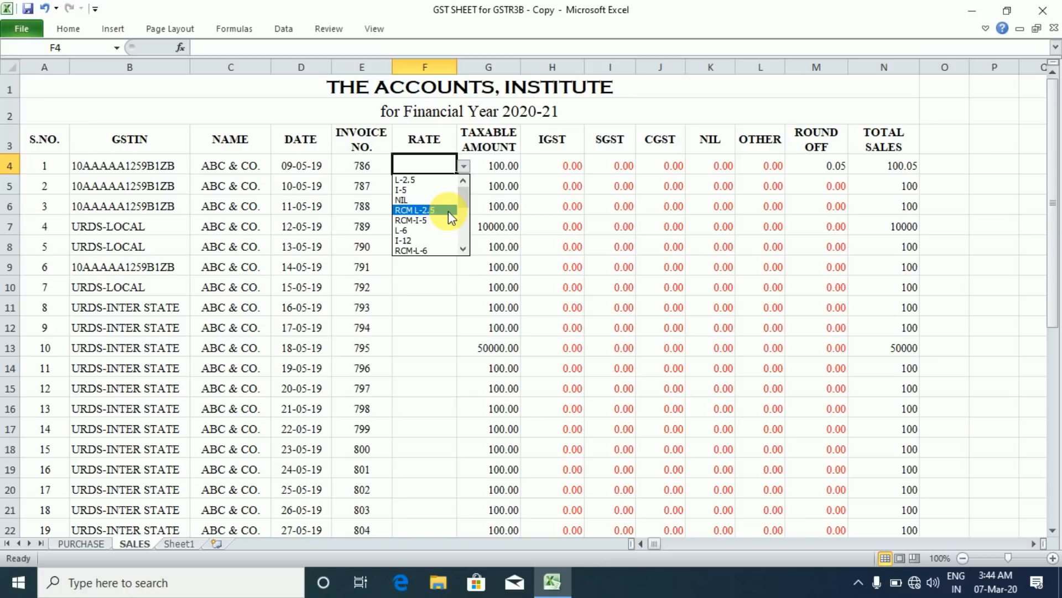
pyautogui.press('Escape')
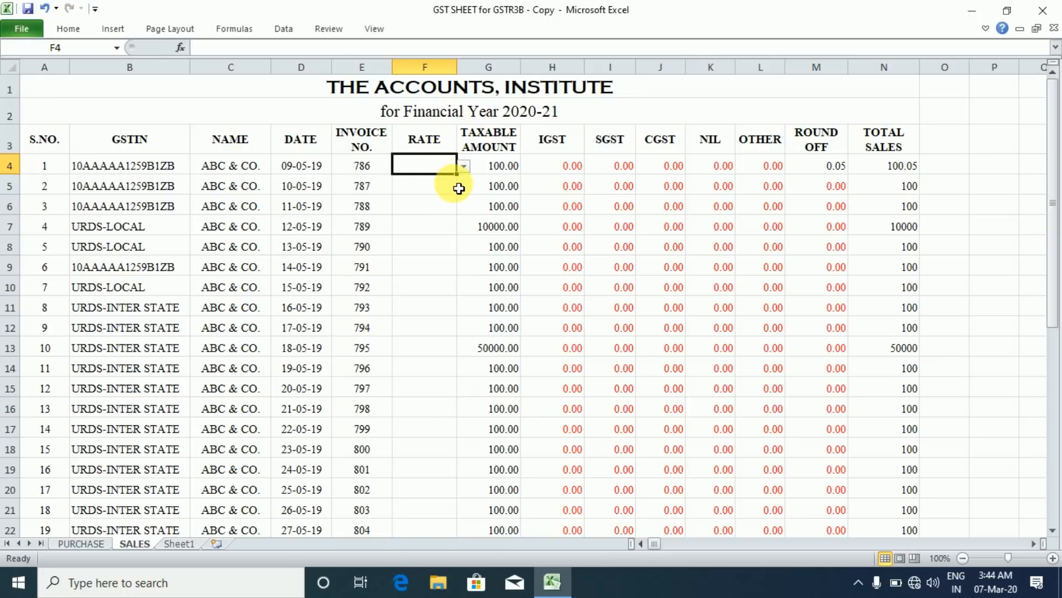
# Step: Fill the rate dropdown from F4 down to F37 and check the list of codes in F31
pyautogui.moveTo(462, 182); pyautogui.dragTo(448, 500)
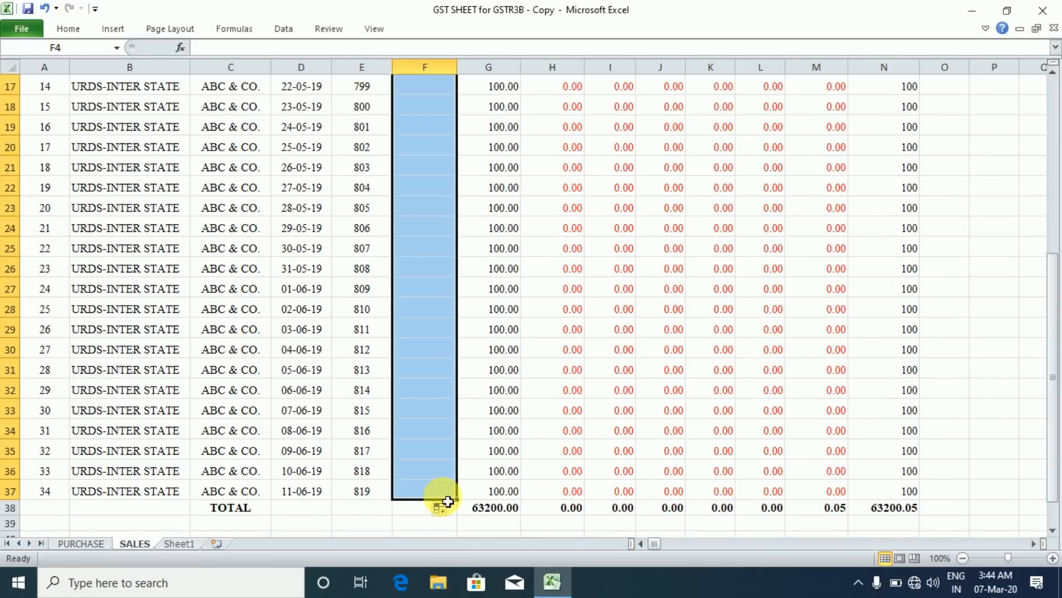
pyautogui.click(439, 372)
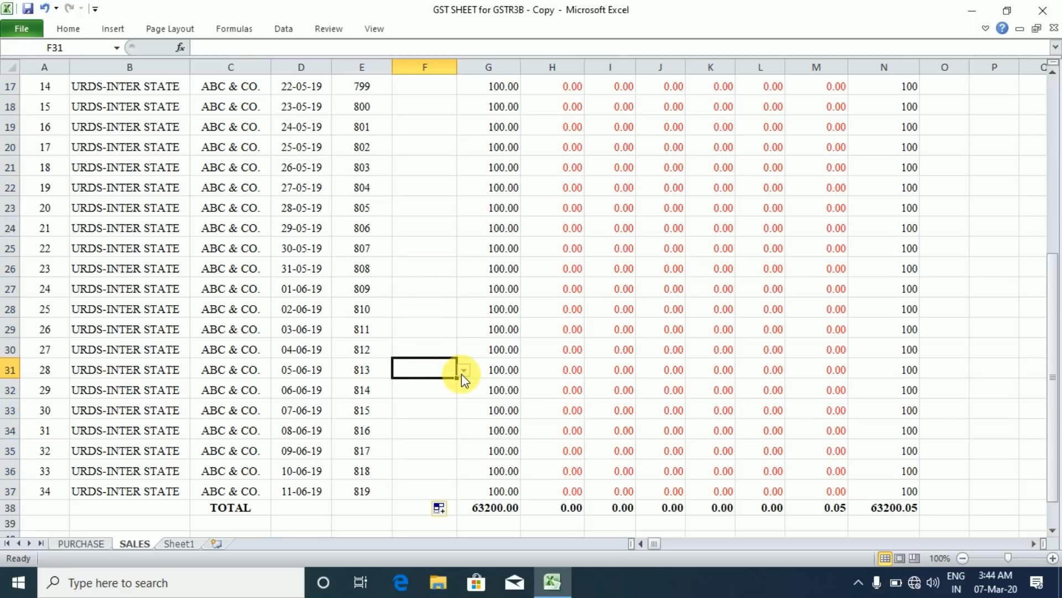
pyautogui.click(461, 373)
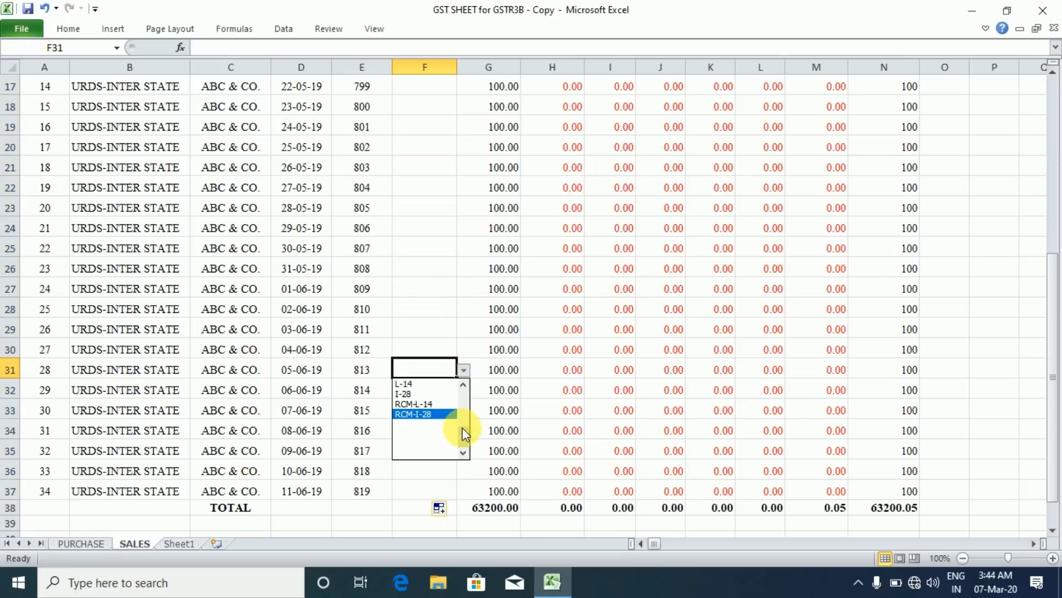
pyautogui.moveTo(463, 428); pyautogui.dragTo(462, 380)
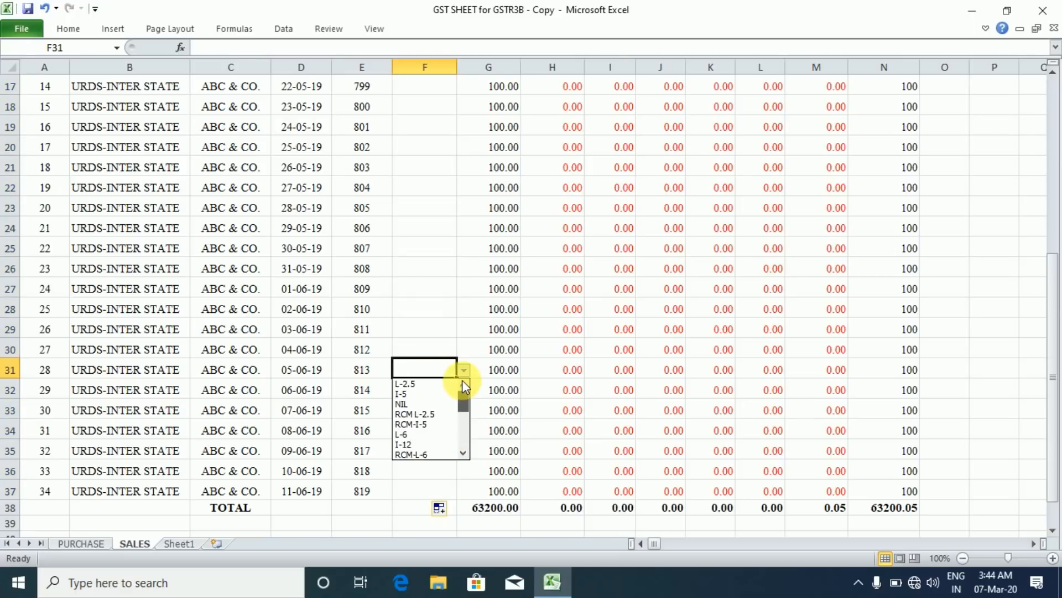
pyautogui.click(455, 326)
pyautogui.click(489, 327)
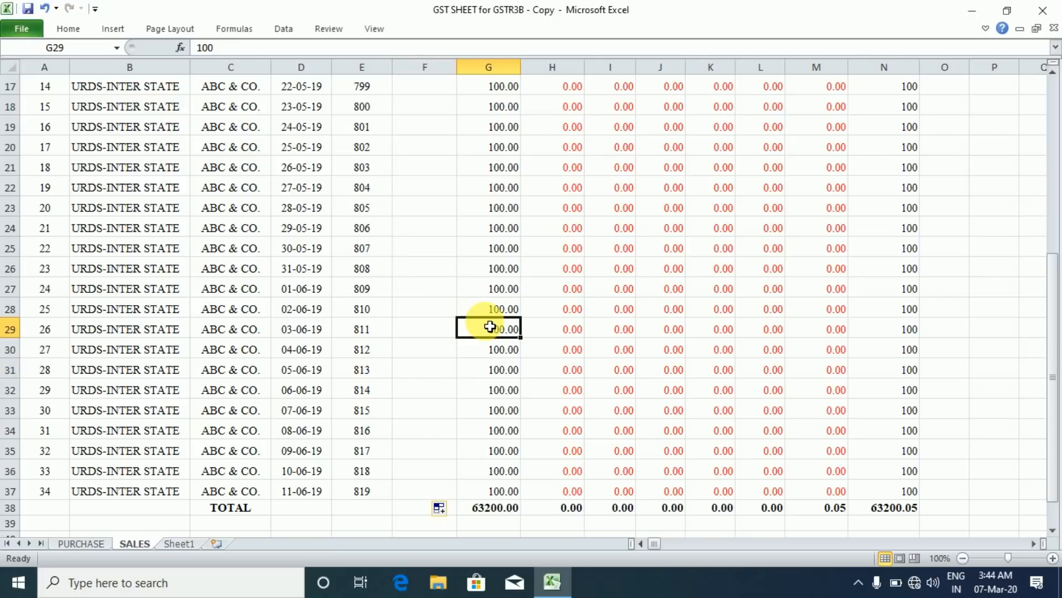
# Step: Go back to the first sales row and review its cells from GSTIN to taxable amount, plus the SGST and CGST headers
pyautogui.hotkey('ctrl', 'Home')
pyautogui.press('Down')
pyautogui.press('Down')
pyautogui.press('Down')
pyautogui.press('Right')
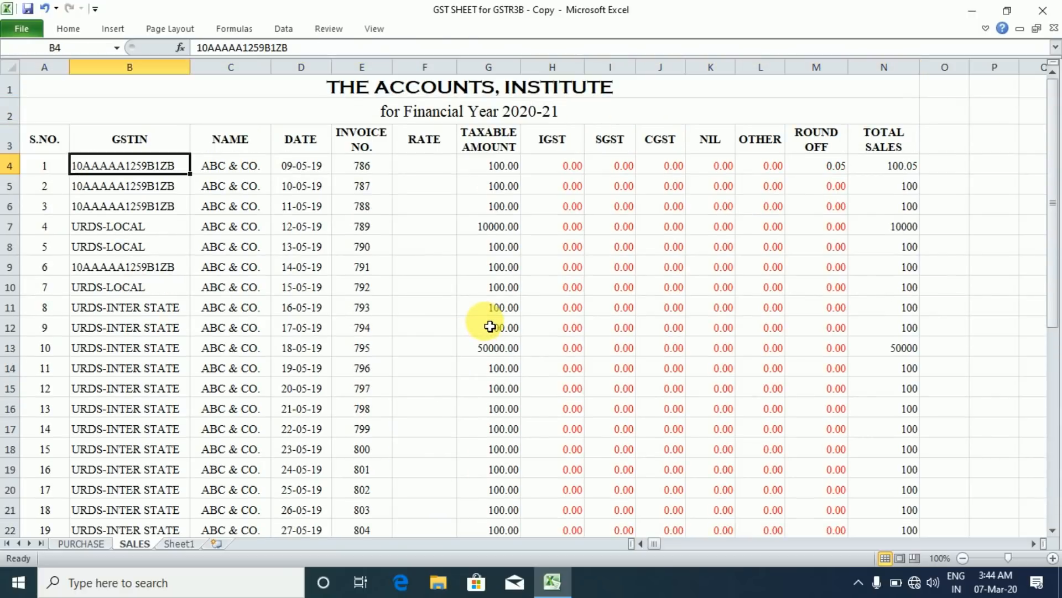
pyautogui.press('Right')
pyautogui.press('Right')
pyautogui.press('Right')
pyautogui.press('Right')
pyautogui.press('Right')
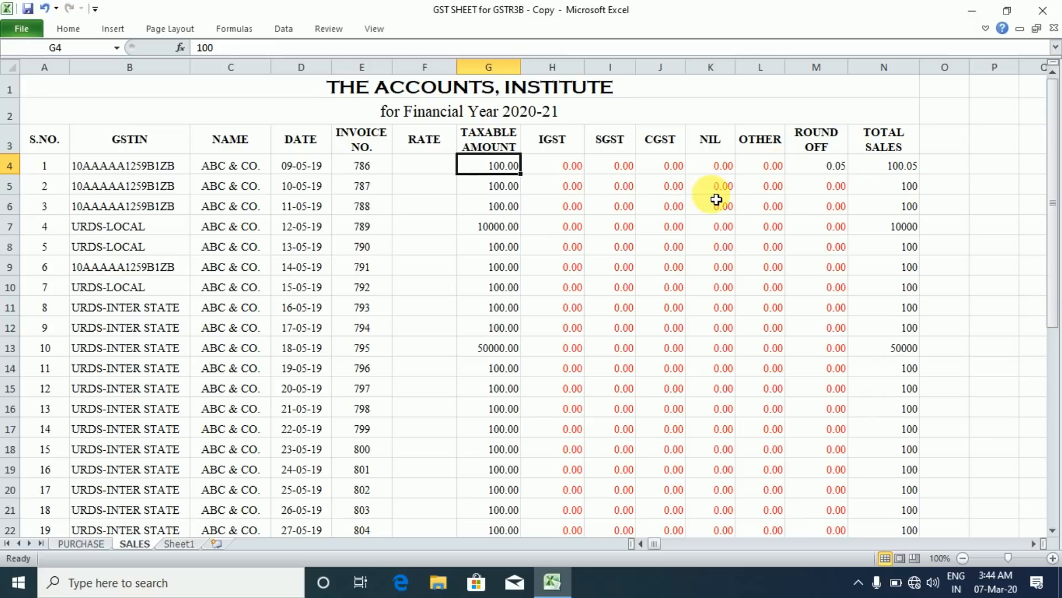
pyautogui.click(611, 153)
pyautogui.click(673, 153)
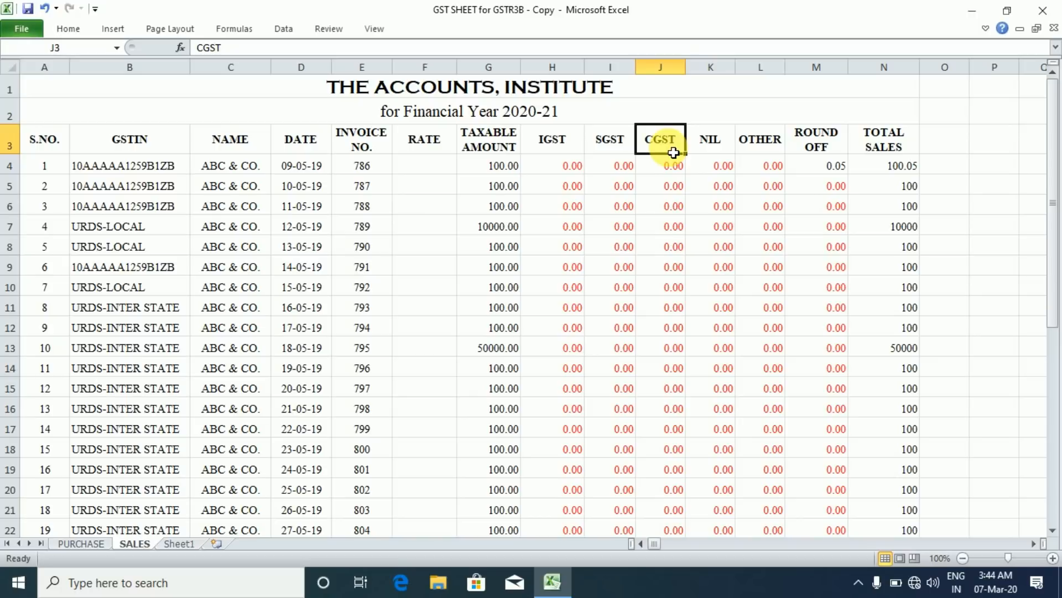
# Step: Choose the rate code L-2.5 from the dropdown in F4 for the first sale
pyautogui.click(438, 167)
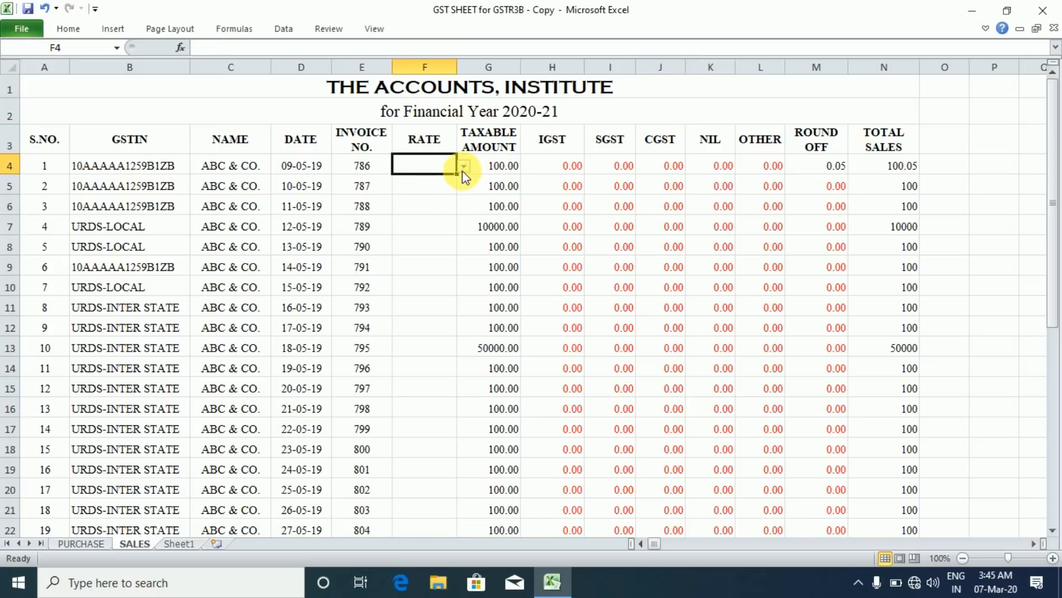
pyautogui.click(463, 169)
pyautogui.moveTo(467, 237); pyautogui.dragTo(466, 164)
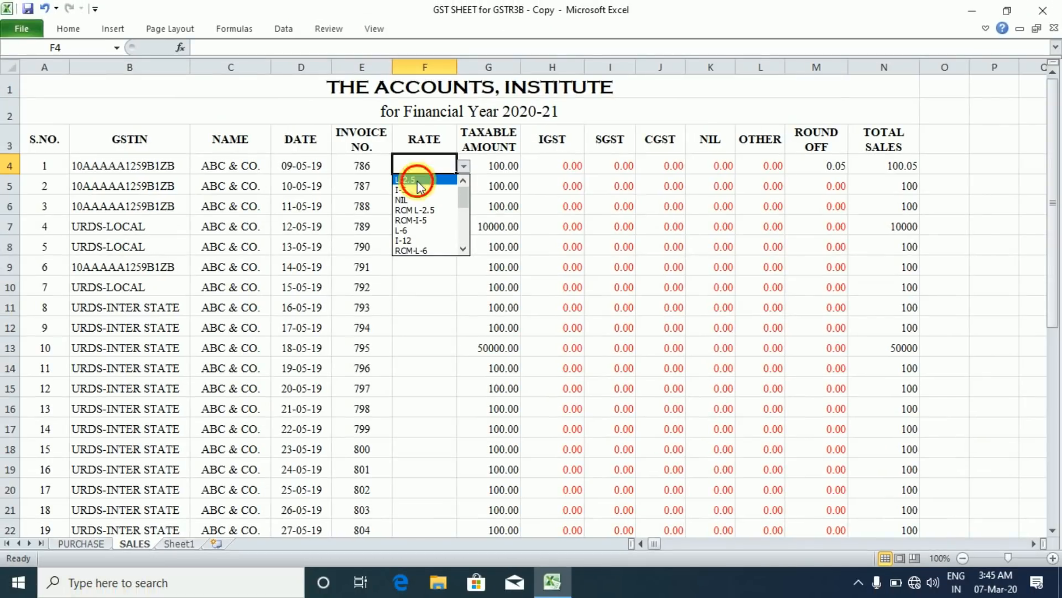
pyautogui.click(413, 178)
pyautogui.click(427, 188)
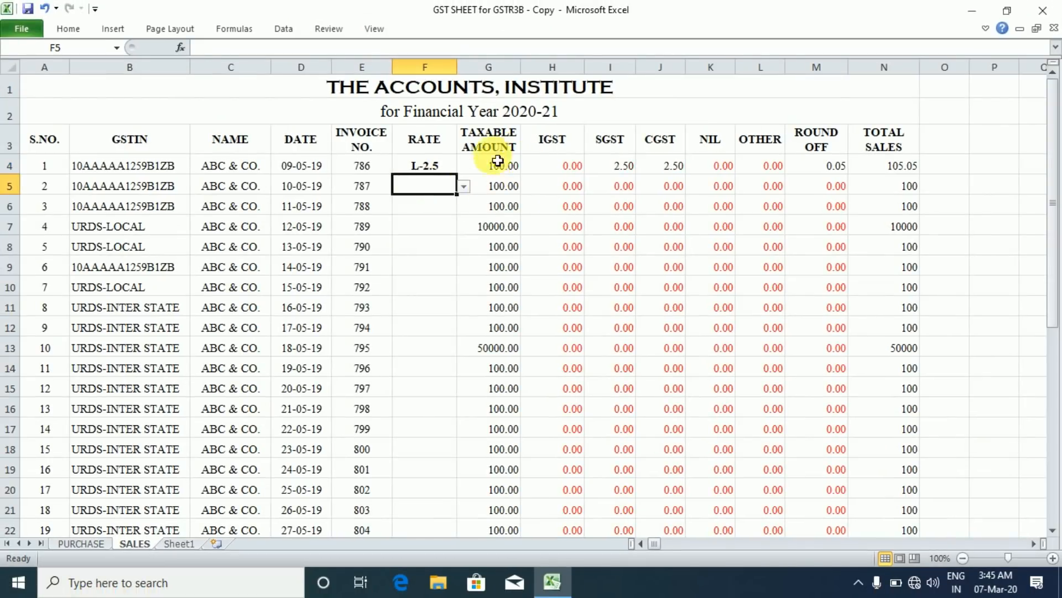
# Step: Examine the first sale's taxable amount, SGST and CGST against its rate and GSTIN in row 4
pyautogui.moveTo(498, 168); pyautogui.dragTo(624, 167)
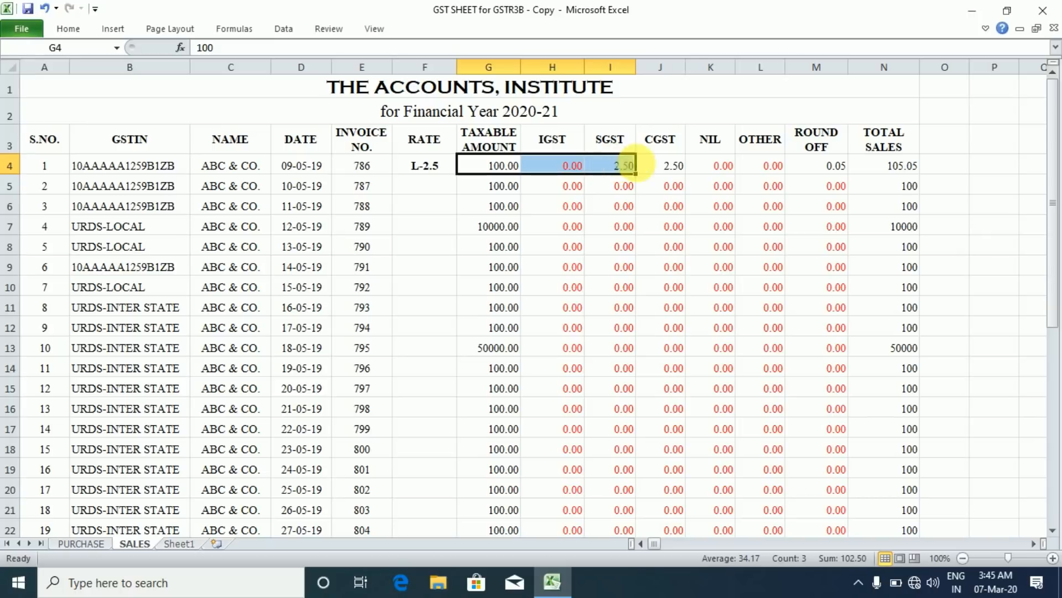
pyautogui.click(666, 166)
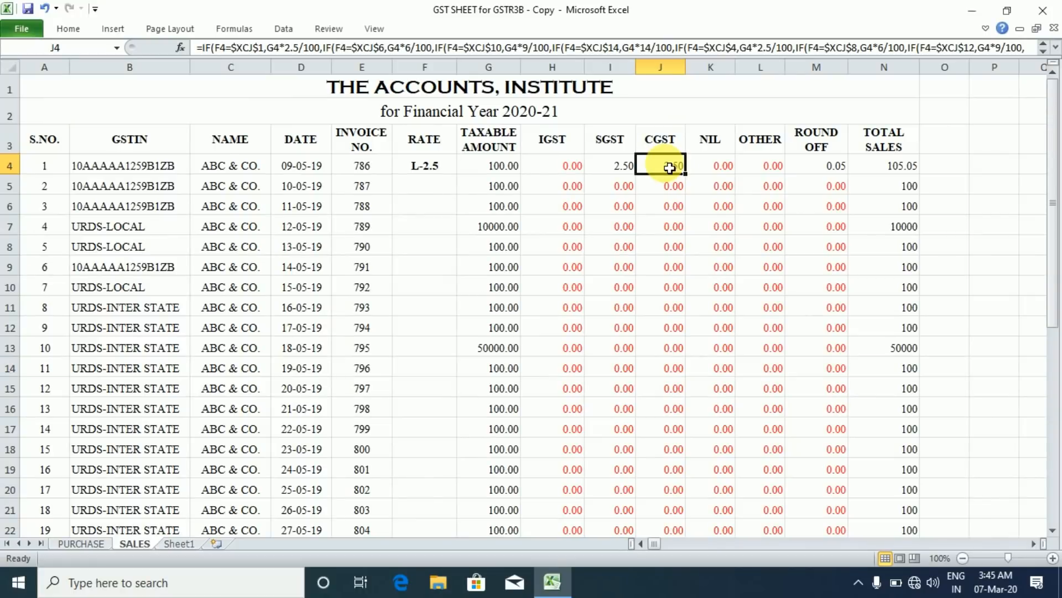
pyautogui.click(447, 168)
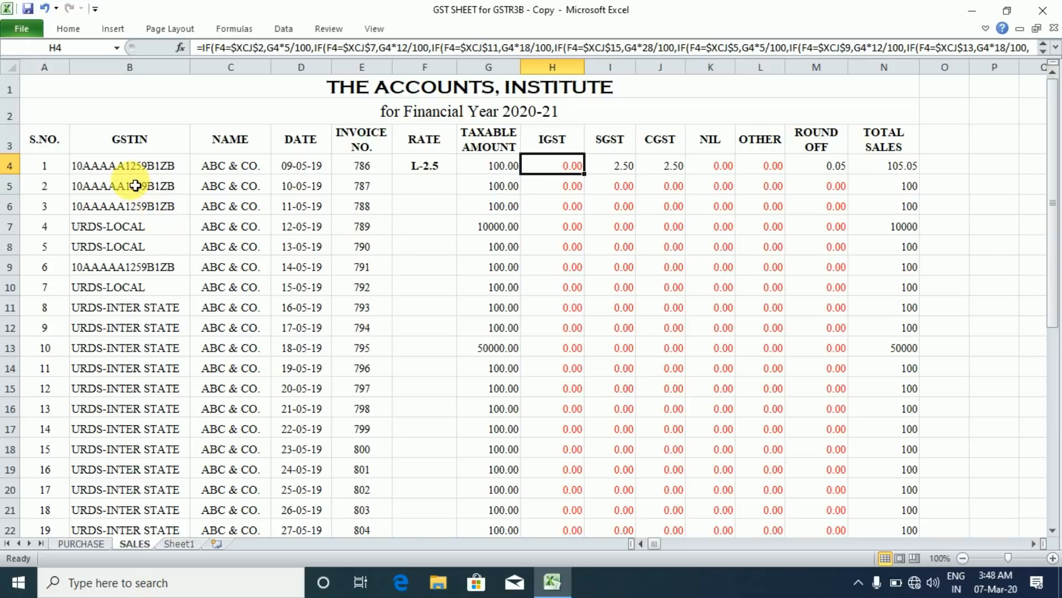
pyautogui.click(126, 164)
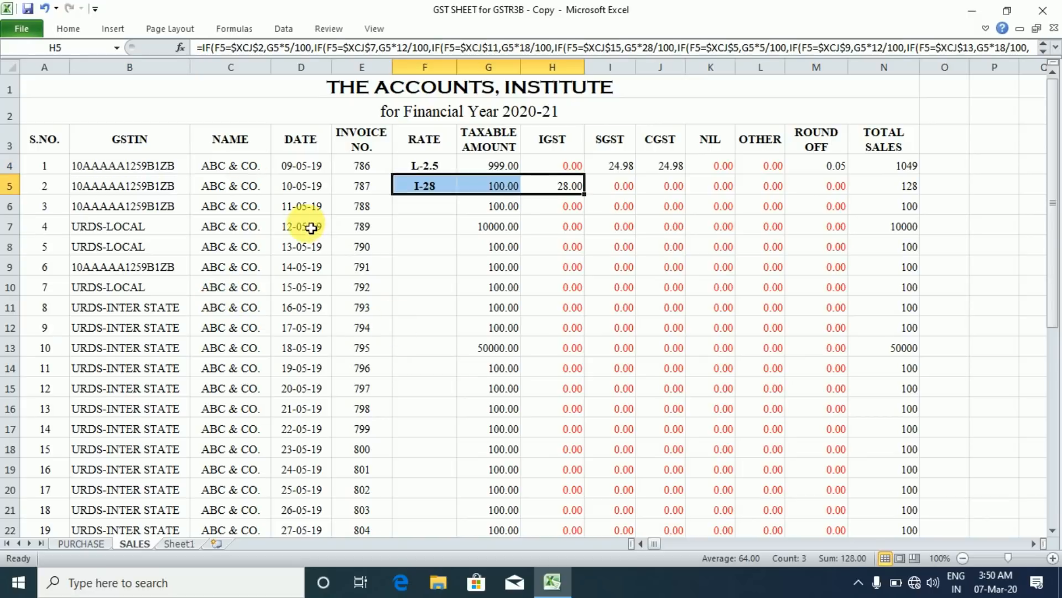
# Step: Review the sales entries down to the TOTAL row and examine the taxable amount total in G38
pyautogui.click(312, 283)
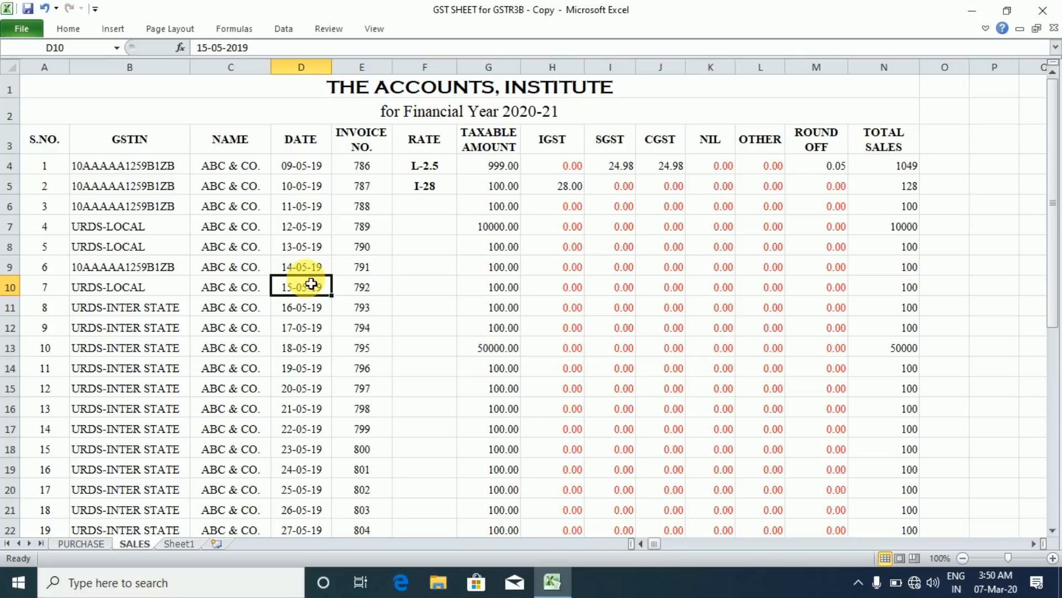
pyautogui.click(298, 350)
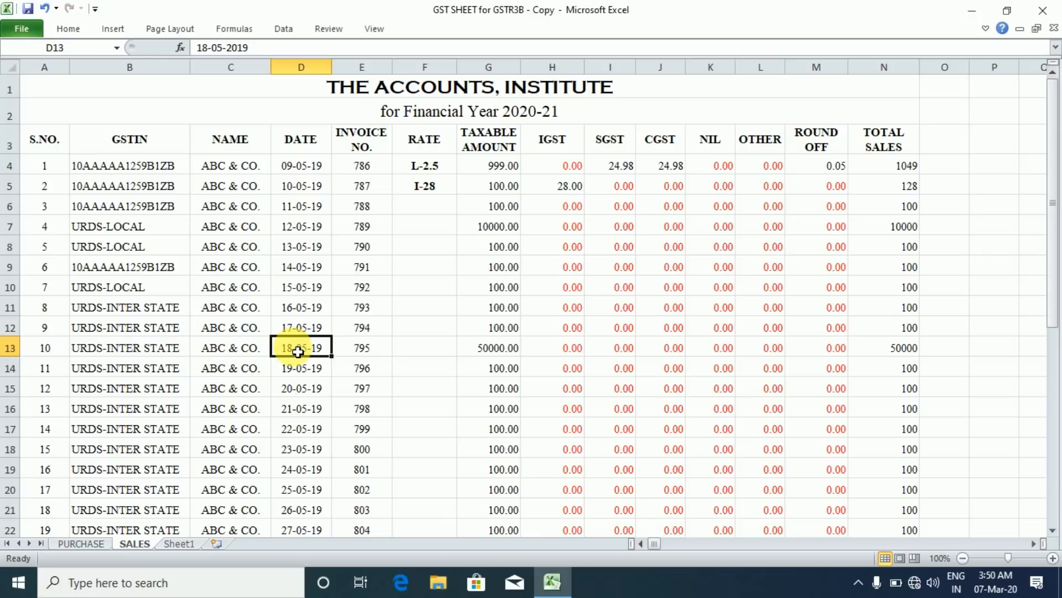
pyautogui.click(290, 250)
pyautogui.click(161, 332)
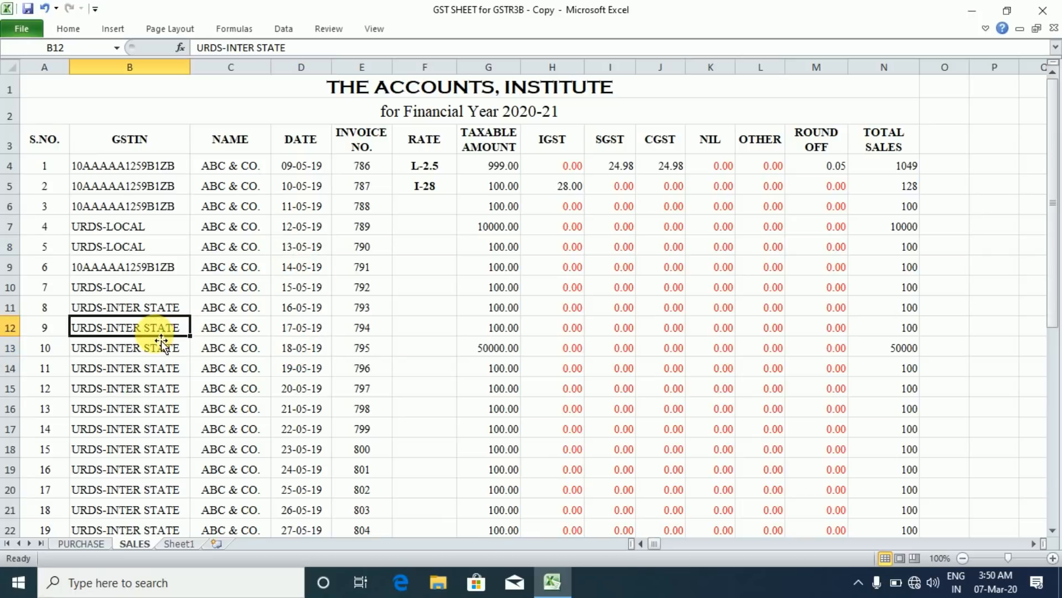
pyautogui.press('Down')
pyautogui.press('Down')
pyautogui.press('Down')
pyautogui.press('Down')
pyautogui.press('Down')
pyautogui.press('Down')
pyautogui.press('Down')
pyautogui.press('Down')
pyautogui.press('Down')
pyautogui.press('Down')
pyautogui.press('Down')
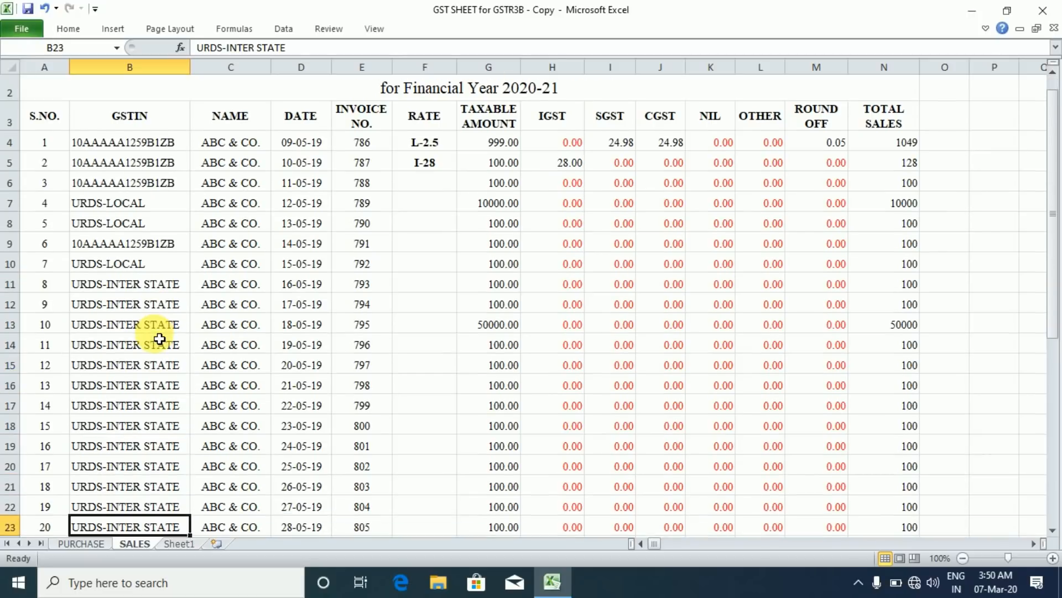
pyautogui.press('Down')
pyautogui.press('Down')
pyautogui.press('Down')
pyautogui.press('Down')
pyautogui.press('Down')
pyautogui.press('Down')
pyautogui.press('Down')
pyautogui.press('Down')
pyautogui.press('Down')
pyautogui.press('Down')
pyautogui.press('Down')
pyautogui.press('Down')
pyautogui.press('Down')
pyautogui.press('Down')
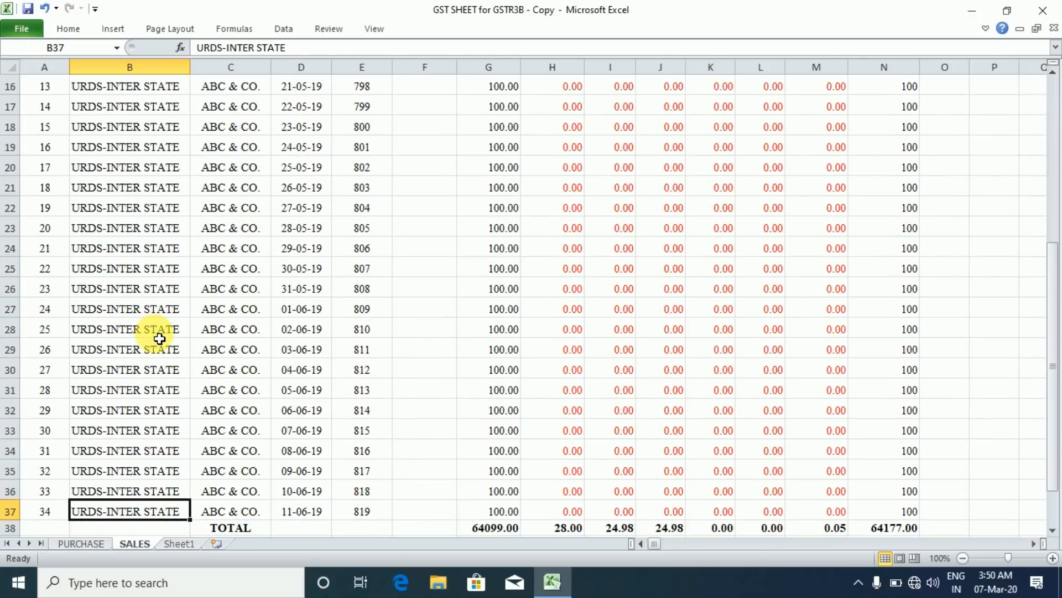
pyautogui.press('Down')
pyautogui.press('Down')
pyautogui.press('Down')
pyautogui.press('Up')
pyautogui.press('Up')
pyautogui.press('Right')
pyautogui.press('Right')
pyautogui.press('Right')
pyautogui.press('Right')
pyautogui.press('Right')
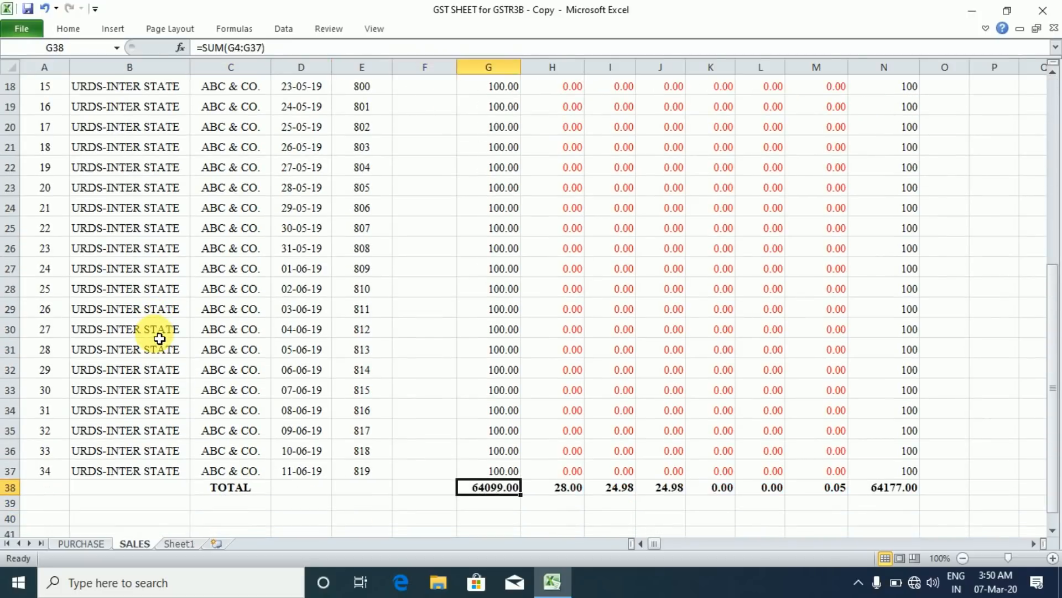
pyautogui.press('Right')
pyautogui.press('Right')
pyautogui.press('Left')
pyautogui.press('Left')
pyautogui.press('Left')
pyautogui.press('Right')
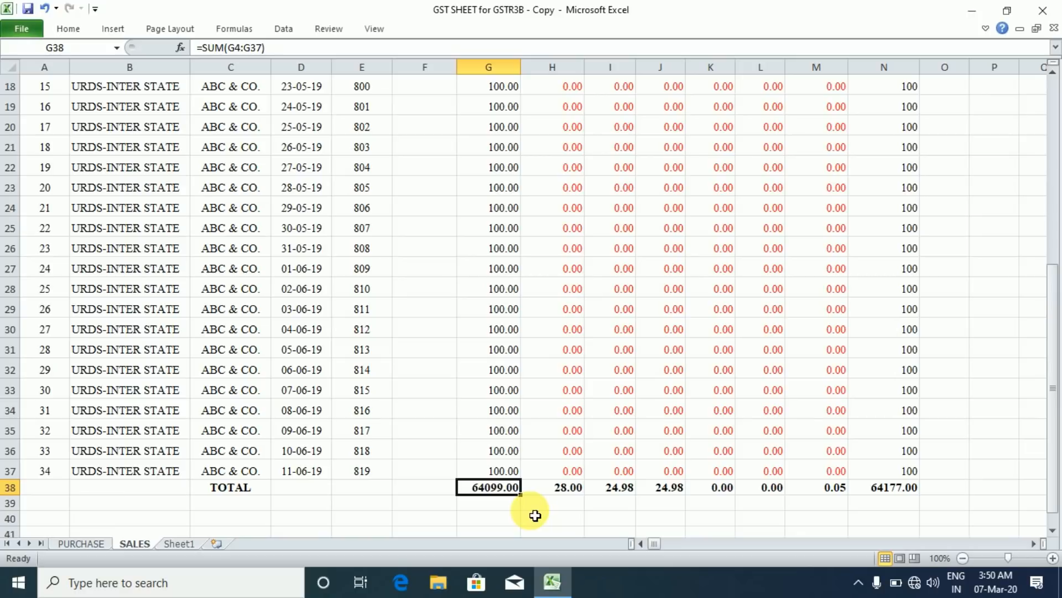
# Step: Clear the totals in G38:O38 of the TOTAL row and leave only G38 selected
pyautogui.hotkey('shift', 'Right')
pyautogui.hotkey('shift', 'Right')
pyautogui.hotkey('shift', 'Right')
pyautogui.hotkey('shift', 'Right')
pyautogui.hotkey('shift', 'Right')
pyautogui.hotkey('shift', 'Right')
pyautogui.hotkey('shift', 'Right')
pyautogui.hotkey('shift', 'Right')
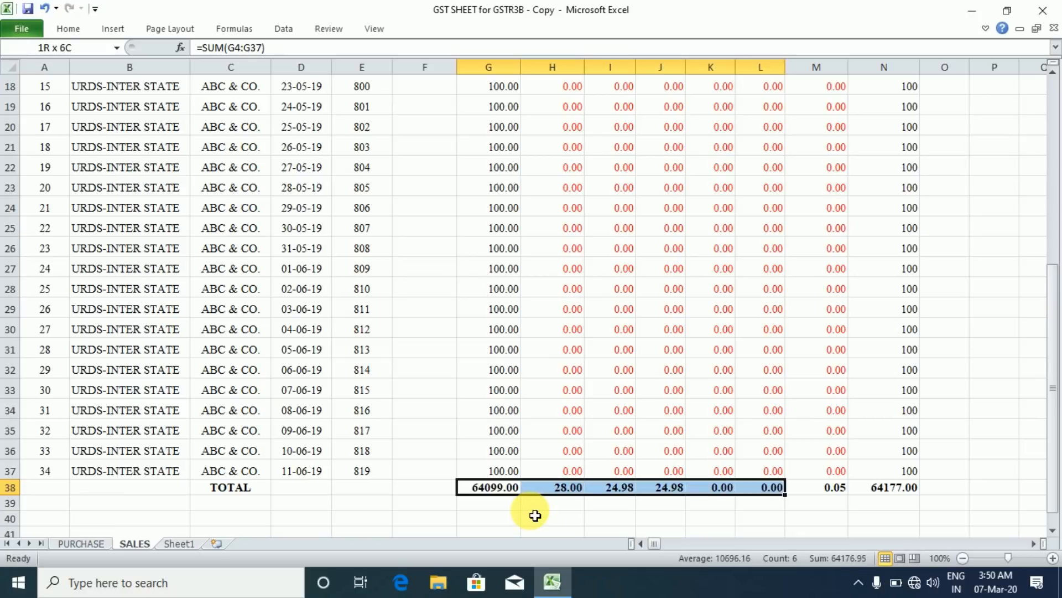
pyautogui.press('Delete')
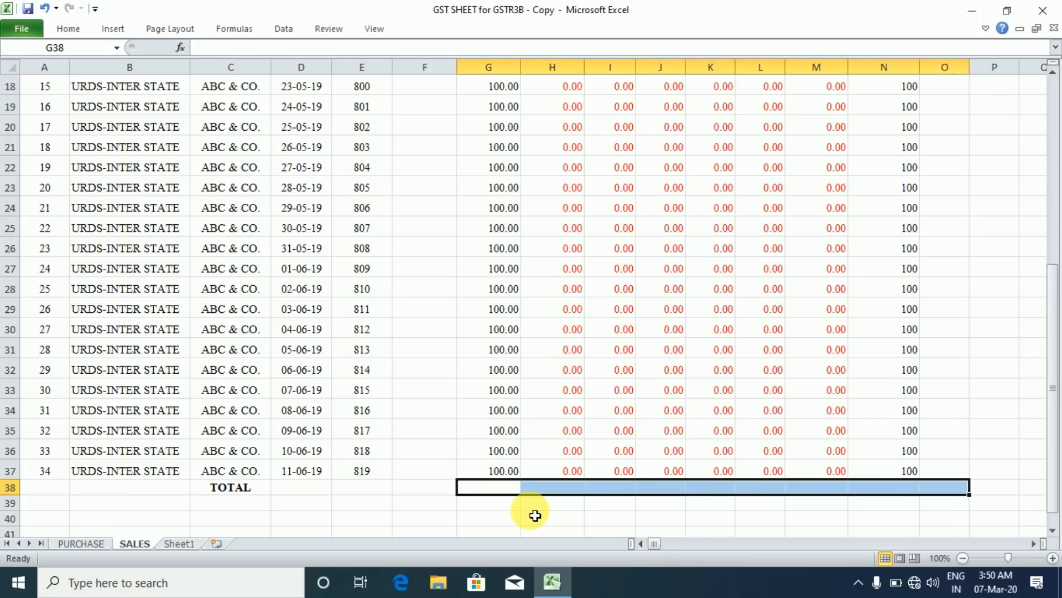
pyautogui.hotkey('shift', 'BackSpace')
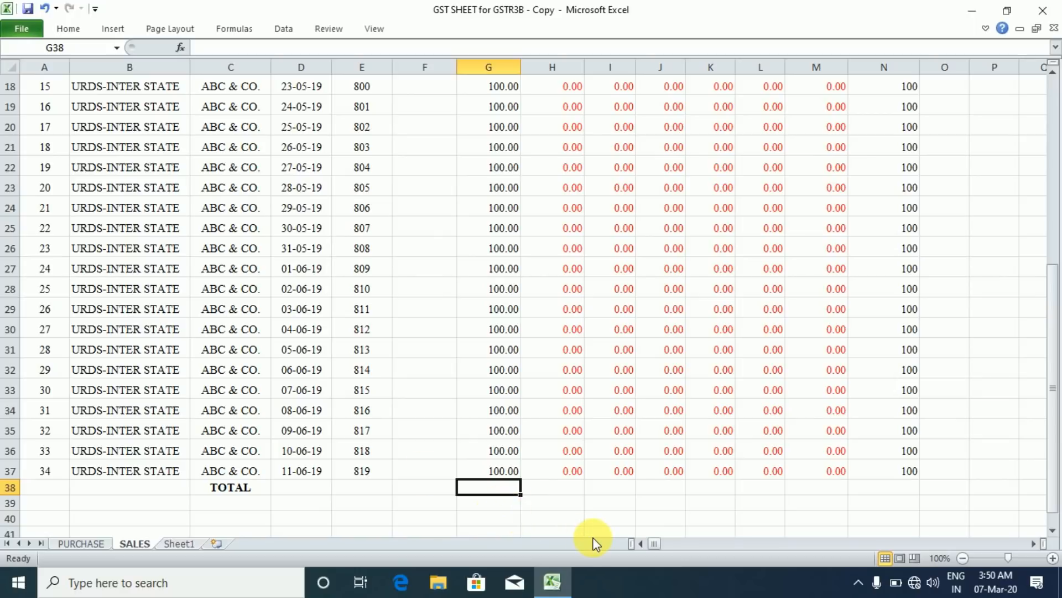
# Step: Enter the formula =SUBTOTAL(9,G4:G37) in G38 to total the taxable amounts
pyautogui.write('=sub')
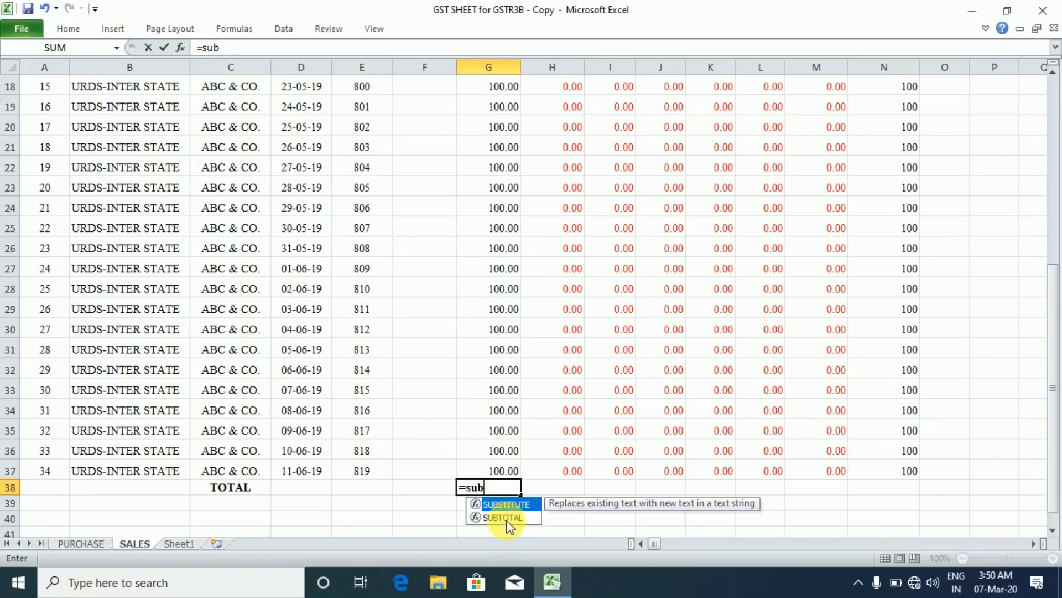
pyautogui.click(520, 510)
pyautogui.doubleClick(510, 517)
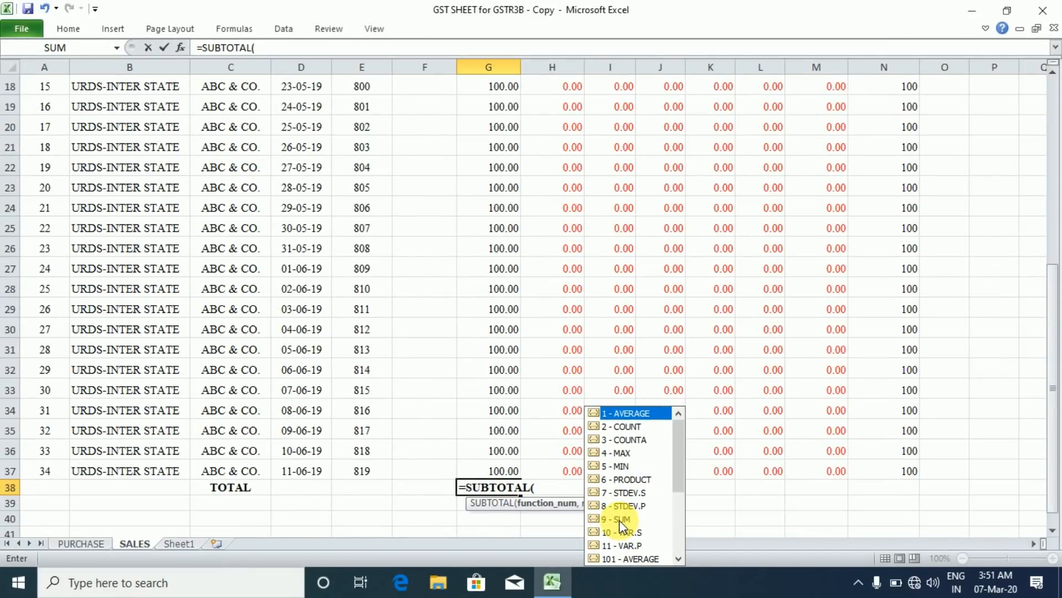
pyautogui.doubleClick(621, 520)
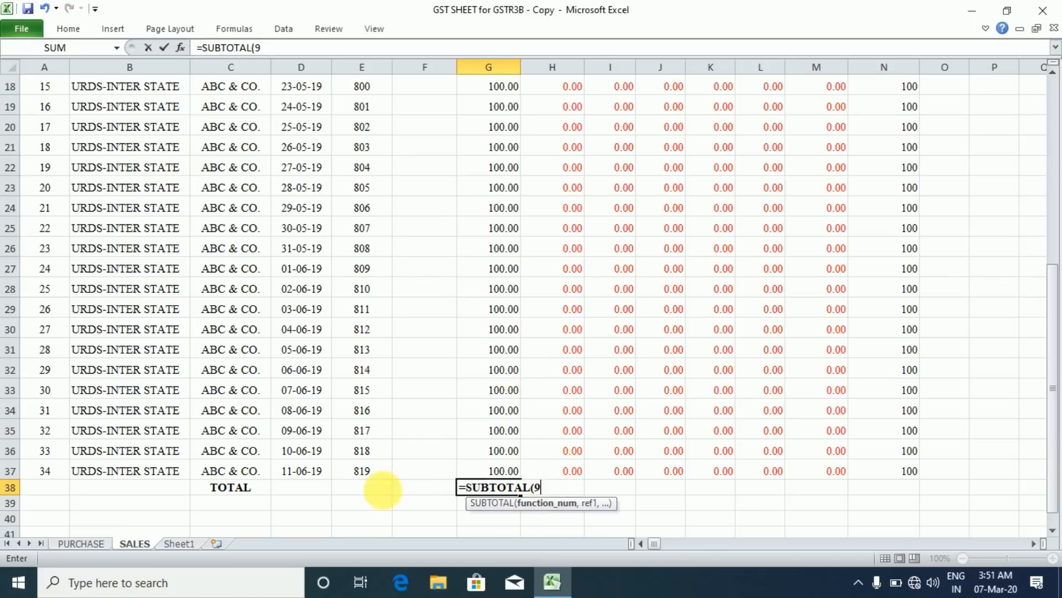
pyautogui.write(',')
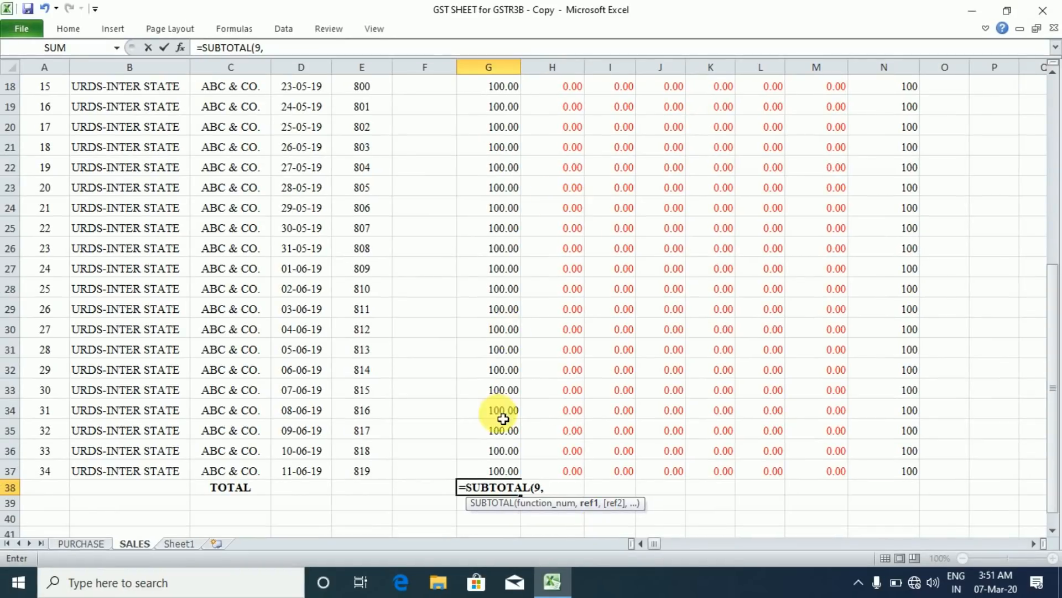
pyautogui.click(499, 370)
pyautogui.press('Down')
pyautogui.press('Down')
pyautogui.press('Down')
pyautogui.press('Down')
pyautogui.press('Down')
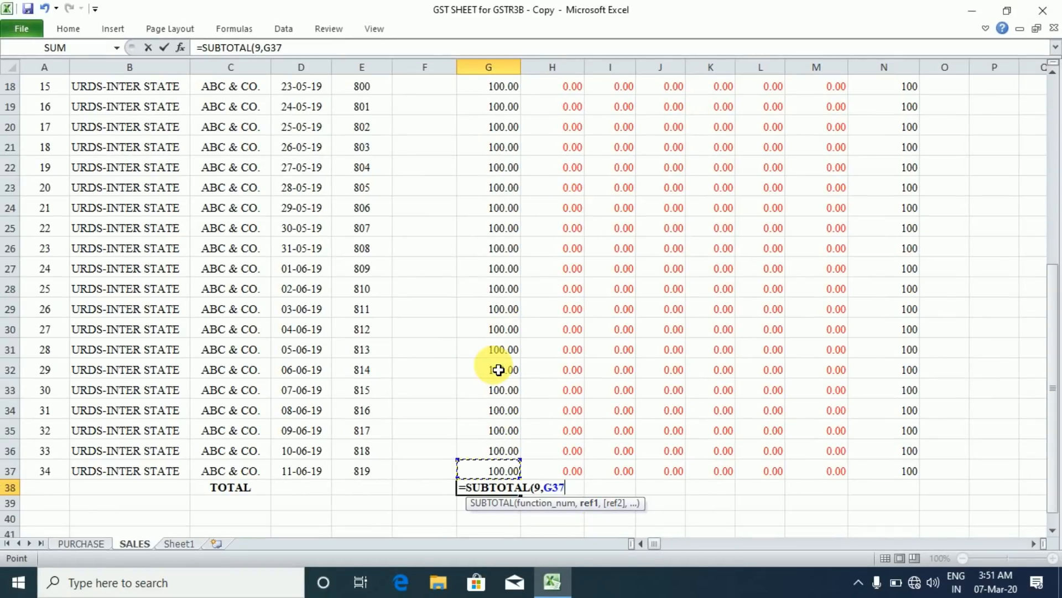
pyautogui.hotkey('ctrl', 'shift', 'Up')
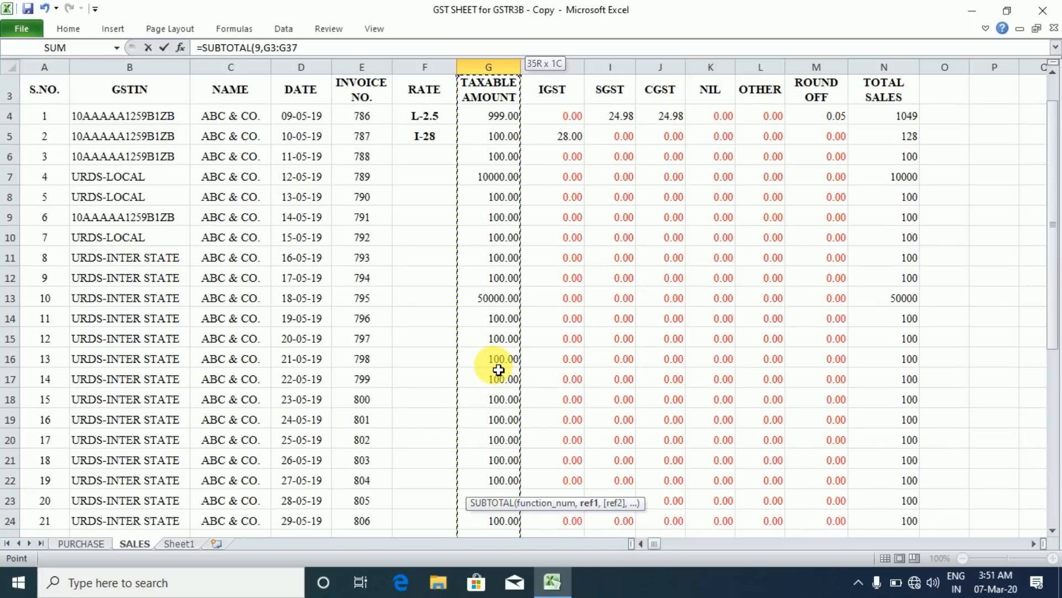
pyautogui.hotkey('shift', 'Down')
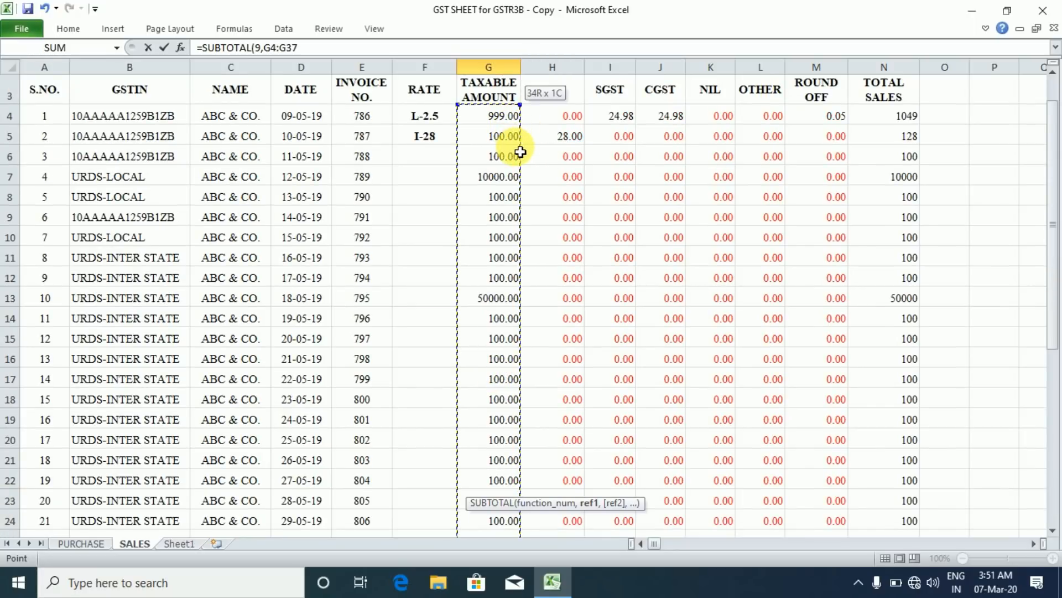
pyautogui.press('Return')
pyautogui.press('Up')
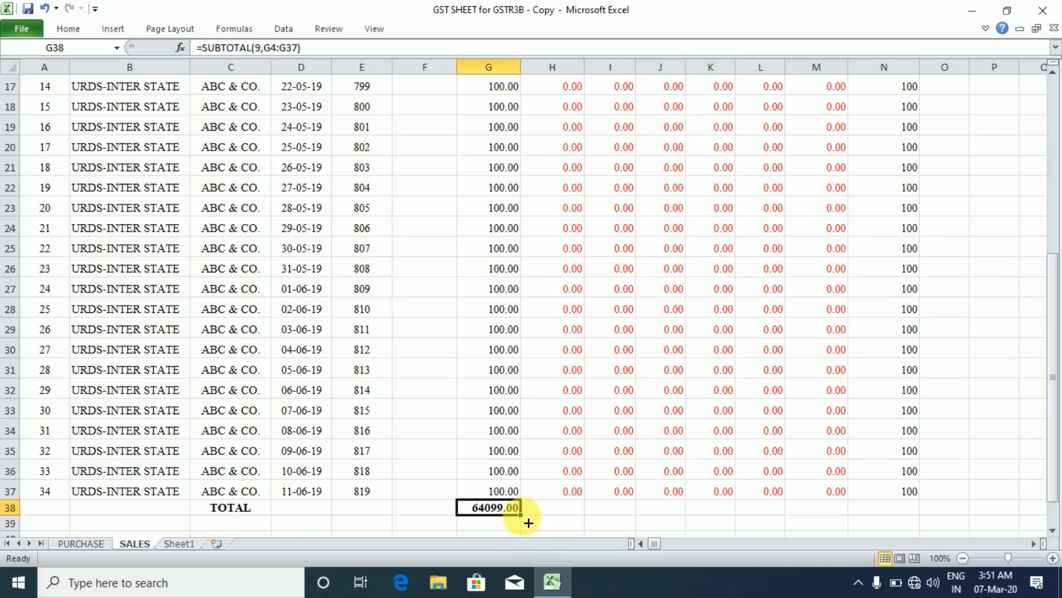
# Step: Fill the G38 subtotal formula across to N38 and check the range referenced in G38
pyautogui.moveTo(527, 523); pyautogui.dragTo(910, 511)
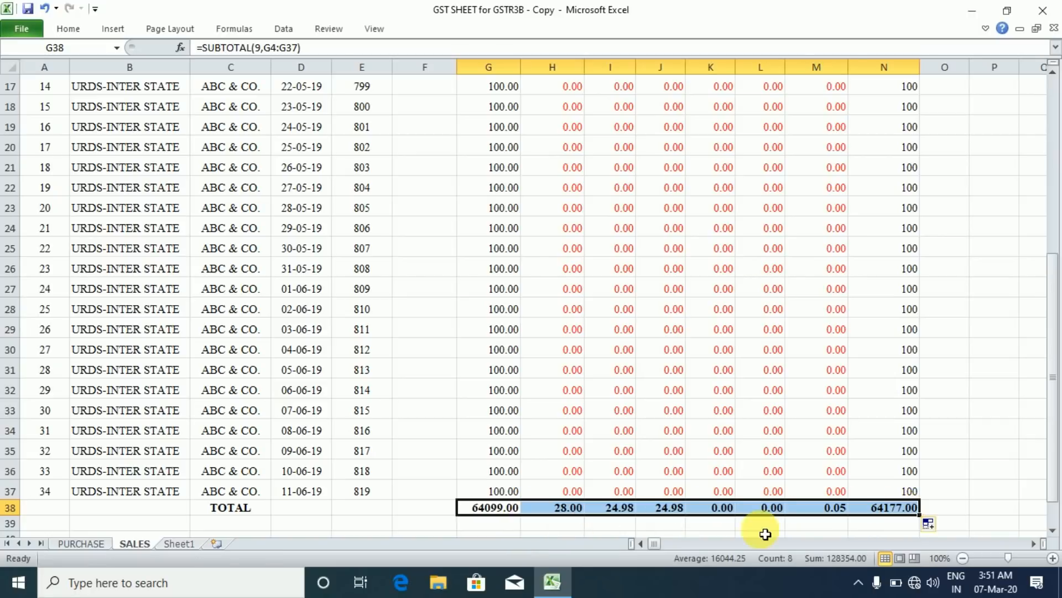
pyautogui.click(510, 512)
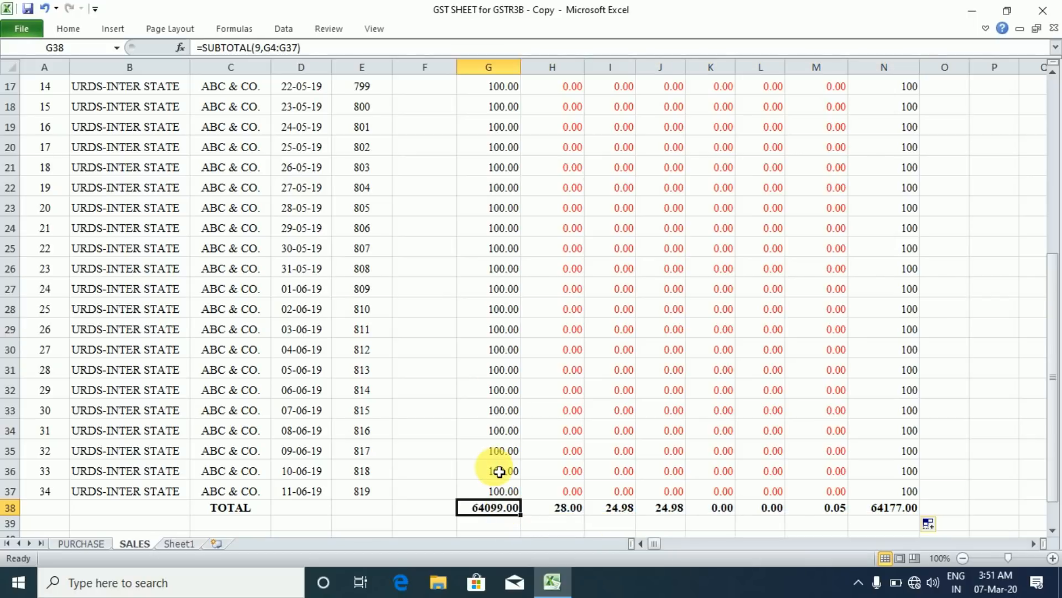
pyautogui.doubleClick(489, 506)
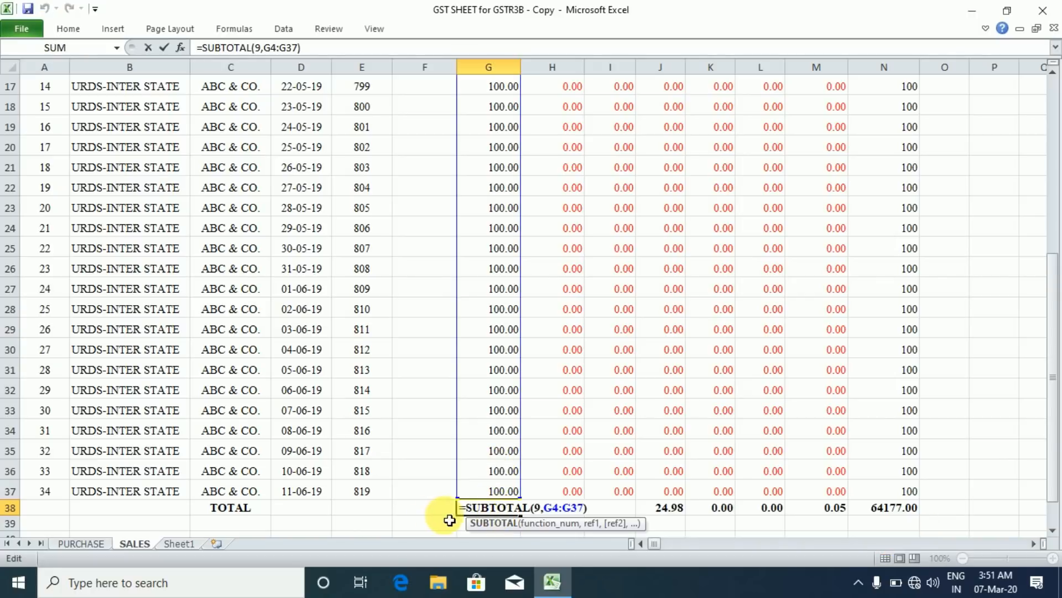
pyautogui.press('Escape')
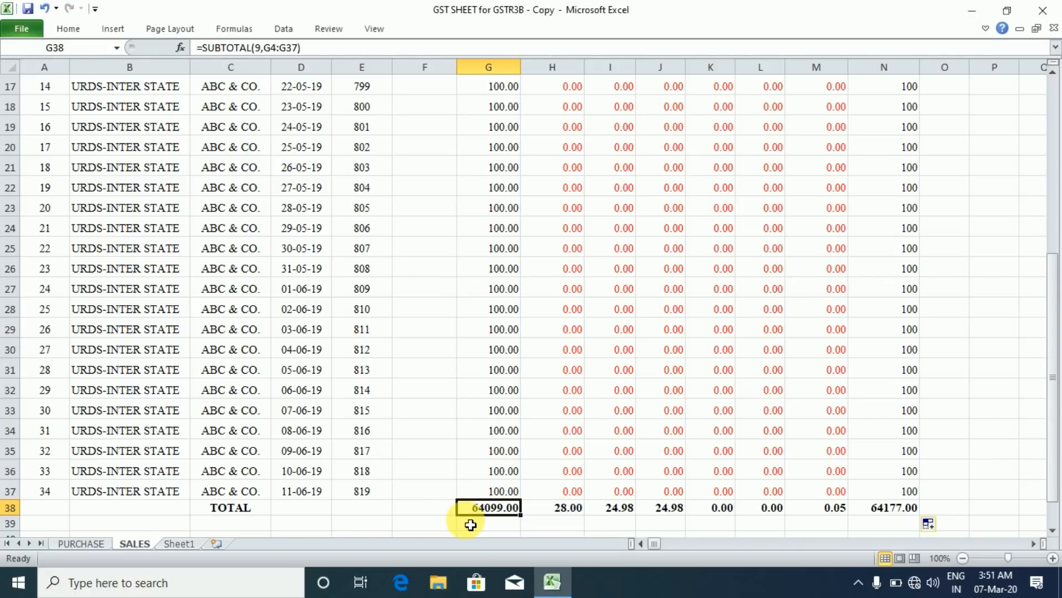
# Step: Freeze panes at A4 so the title and heading rows 1 to 3 stay visible while scrolling
pyautogui.hotkey('ctrl', 'Home')
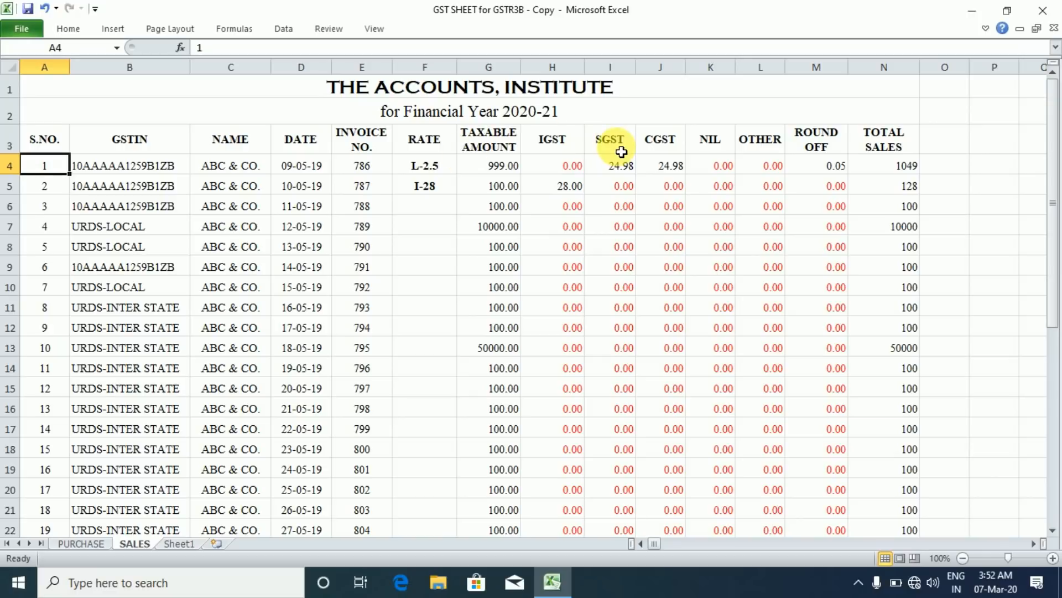
pyautogui.click(377, 27)
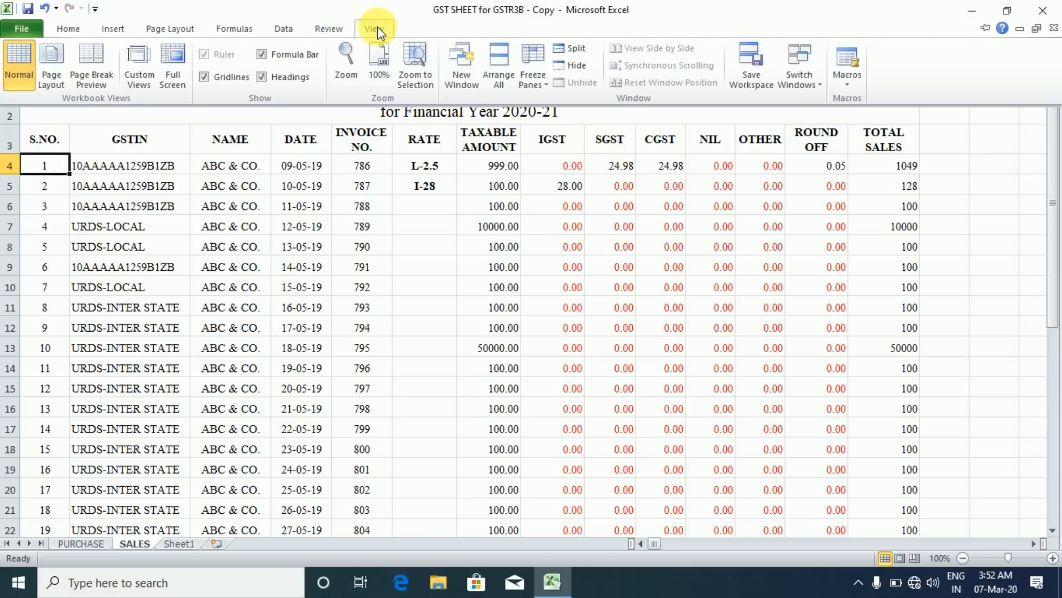
pyautogui.click(35, 194)
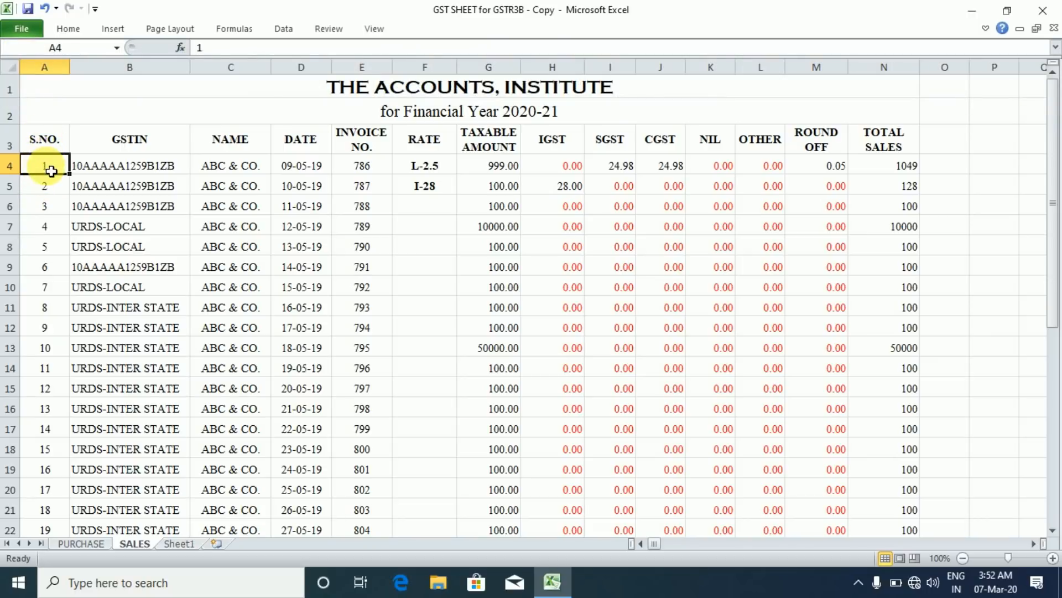
pyautogui.click(374, 31)
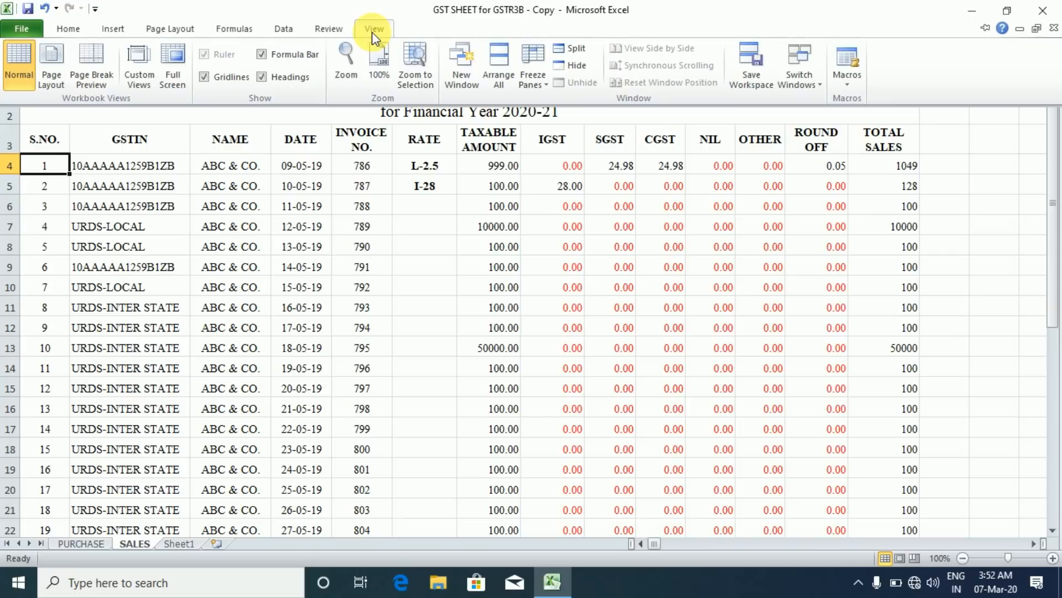
pyautogui.click(545, 88)
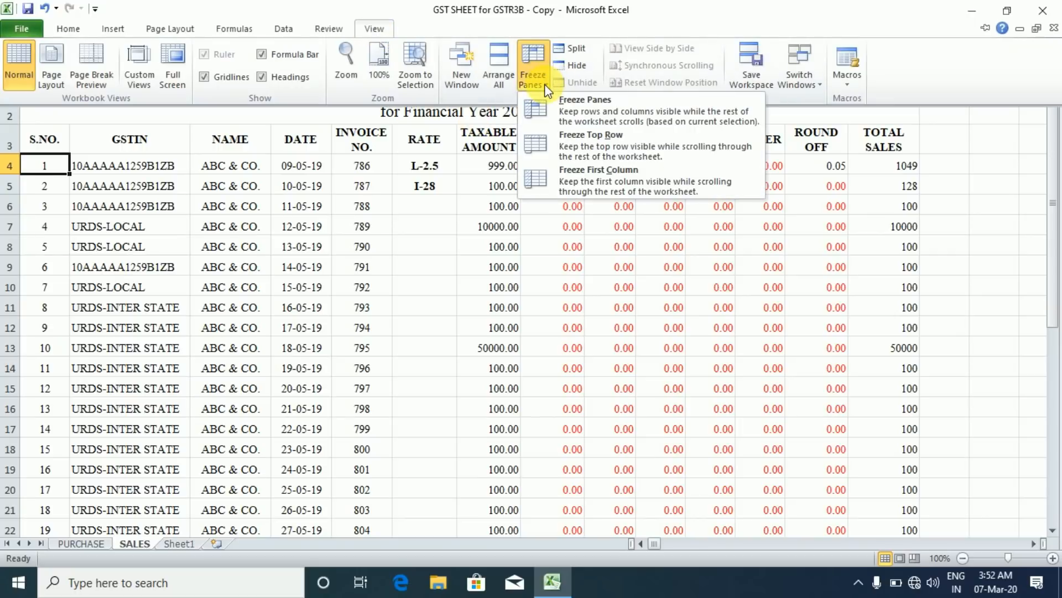
pyautogui.click(599, 108)
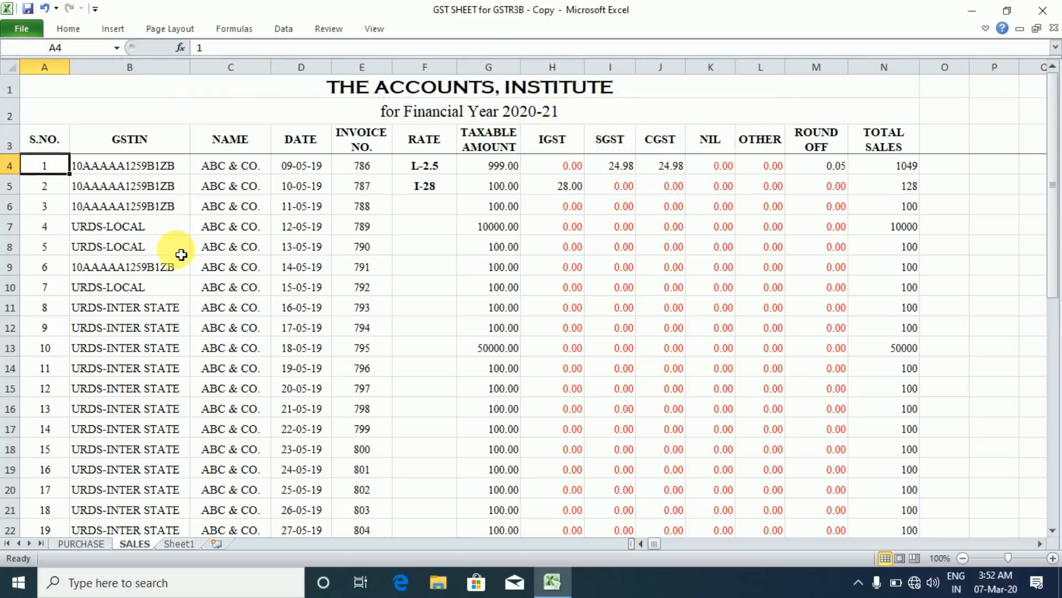
# Step: Move down and up through the sales entries to the TOTAL row, examining the frozen heading rows
pyautogui.click(86, 232)
pyautogui.press('Down')
pyautogui.press('Down')
pyautogui.press('Down')
pyautogui.press('Down')
pyautogui.press('Down')
pyautogui.press('Down')
pyautogui.press('Down')
pyautogui.press('Down')
pyautogui.press('Down')
pyautogui.press('Down')
pyautogui.press('Down')
pyautogui.press('Down')
pyautogui.press('Down')
pyautogui.press('Down')
pyautogui.press('Down')
pyautogui.press('Down')
pyautogui.press('Down')
pyautogui.press('Down')
pyautogui.press('Down')
pyautogui.press('Down')
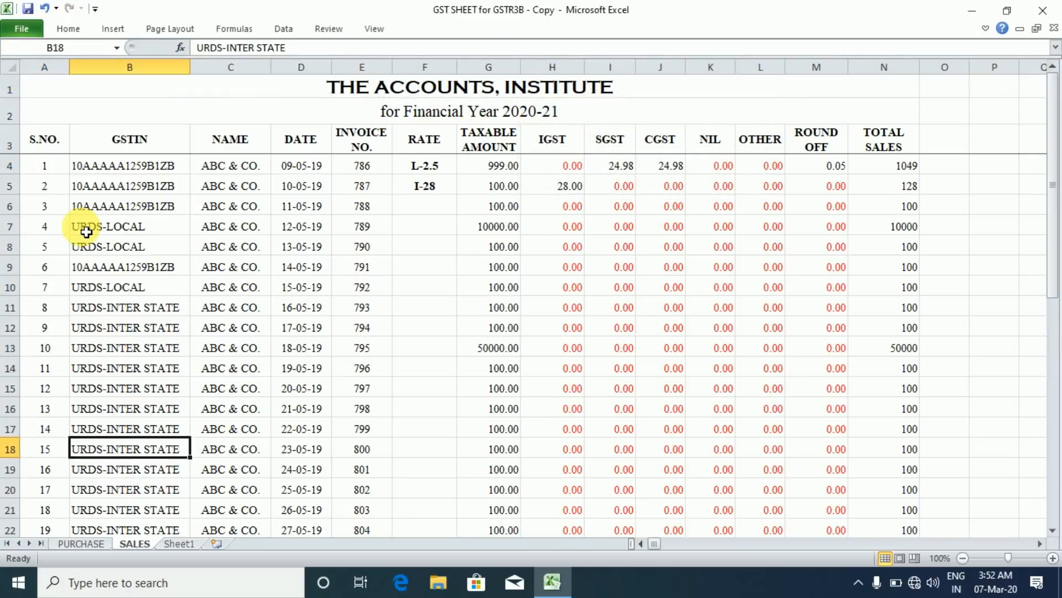
pyautogui.press('Down')
pyautogui.press('Up')
pyautogui.press('Up')
pyautogui.press('Up')
pyautogui.press('Up')
pyautogui.press('Up')
pyautogui.press('Up')
pyautogui.press('Up')
pyautogui.press('Up')
pyautogui.press('Up')
pyautogui.press('Up')
pyautogui.press('Up')
pyautogui.press('Up')
pyautogui.press('Up')
pyautogui.press('Up')
pyautogui.press('Up')
pyautogui.press('Up')
pyautogui.press('Up')
pyautogui.press('Up')
pyautogui.press('Up')
pyautogui.press('Up')
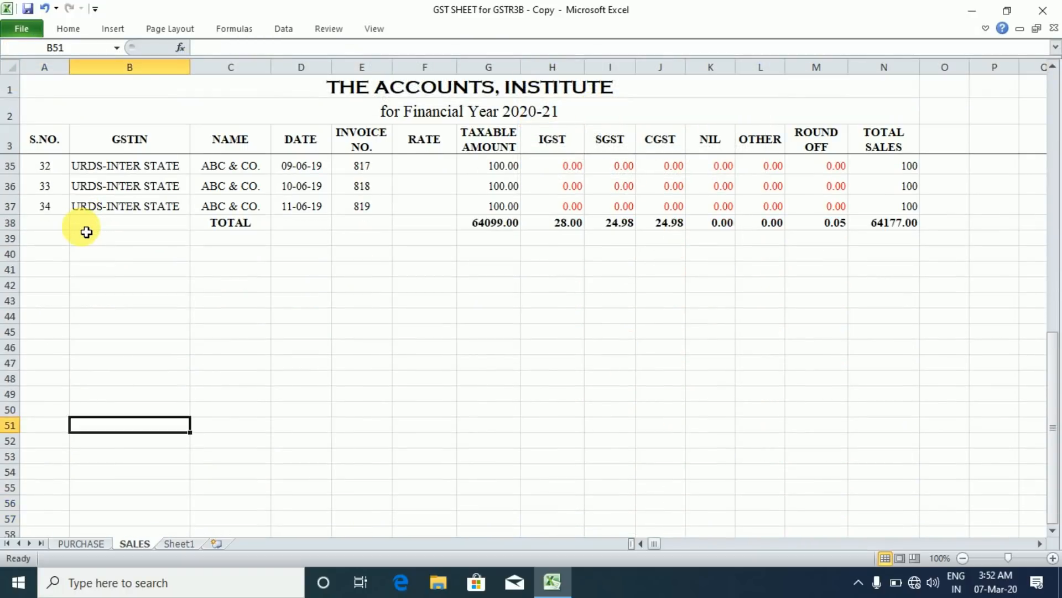
pyautogui.press('Up')
pyautogui.press('Up')
pyautogui.press('Up')
pyautogui.press('Up')
pyautogui.press('Up')
pyautogui.press('Up')
pyautogui.press('Up')
pyautogui.press('Up')
pyautogui.press('Up')
pyautogui.press('Down')
pyautogui.press('Down')
pyautogui.press('Down')
pyautogui.press('Down')
pyautogui.press('Down')
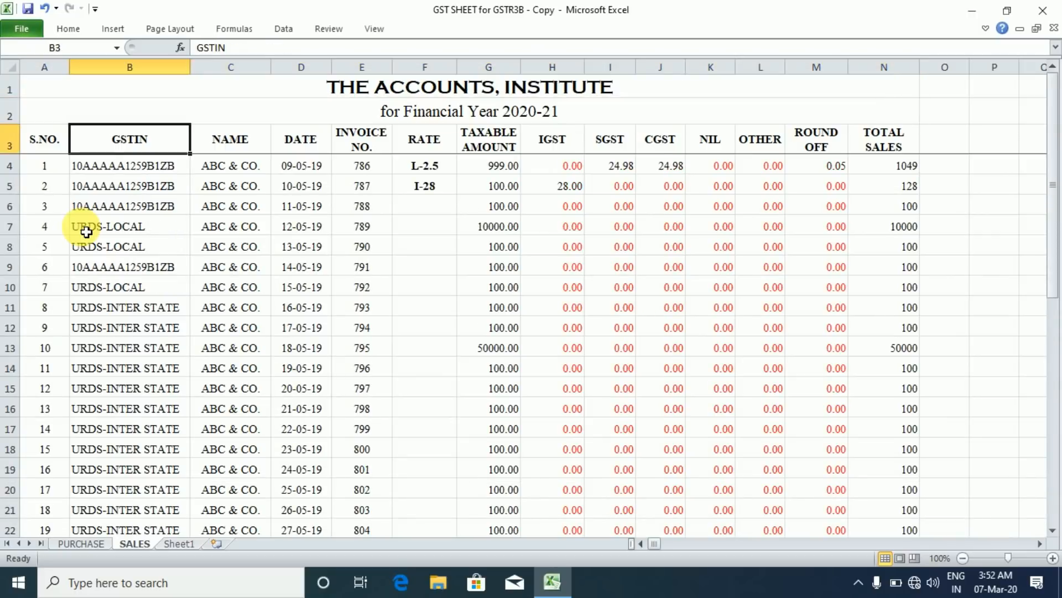
pyautogui.press('Down')
pyautogui.press('Down')
pyautogui.press('Down')
pyautogui.press('Down')
pyautogui.press('Down')
pyautogui.press('Down')
pyautogui.press('Down')
pyautogui.press('Down')
pyautogui.press('Down')
pyautogui.press('Down')
pyautogui.press('Down')
pyautogui.press('Down')
pyautogui.press('Down')
pyautogui.press('Down')
pyautogui.press('Down')
pyautogui.press('Down')
pyautogui.press('Down')
pyautogui.press('Down')
pyautogui.press('Down')
pyautogui.press('Down')
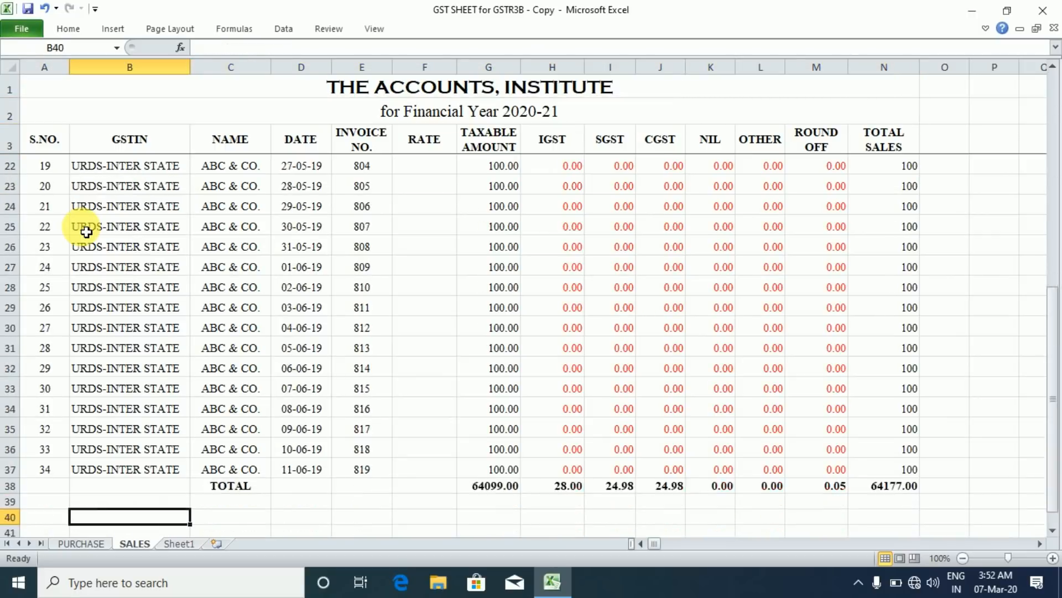
pyautogui.press('Up')
pyautogui.press('Up')
pyautogui.press('Up')
pyautogui.press('Up')
pyautogui.press('Up')
pyautogui.press('Up')
pyautogui.press('Up')
pyautogui.press('Up')
pyautogui.press('Up')
pyautogui.press('Up')
pyautogui.press('Up')
pyautogui.press('Up')
pyautogui.press('Up')
pyautogui.press('Up')
pyautogui.press('Up')
pyautogui.press('Up')
pyautogui.press('Up')
pyautogui.press('Down')
pyautogui.press('Right')
pyautogui.press('Right')
pyautogui.press('Right')
pyautogui.press('Right')
pyautogui.press('Right')
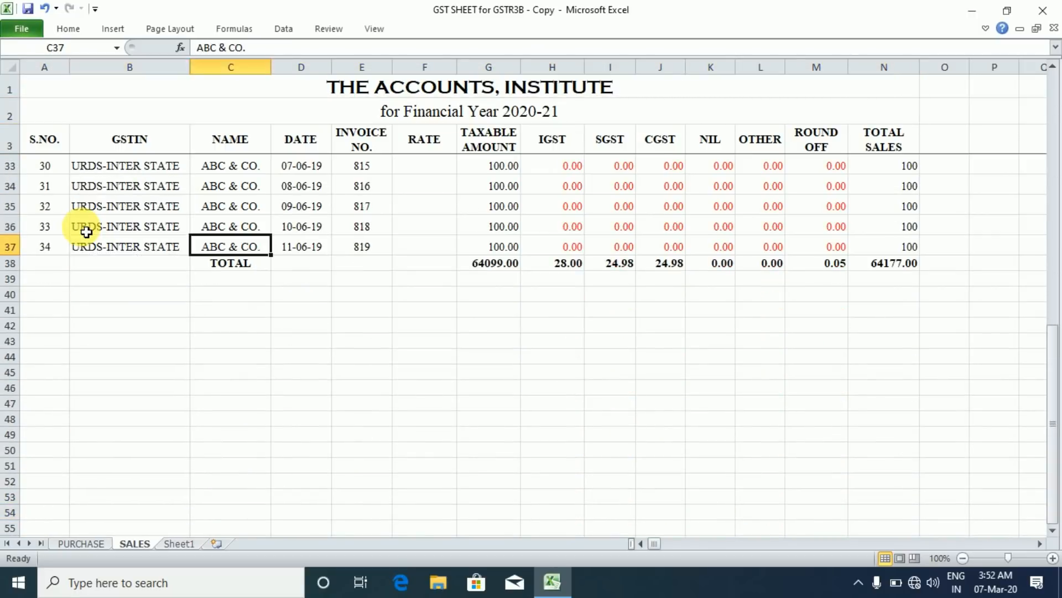
pyautogui.press('Down')
pyautogui.press('Left')
pyautogui.press('Left')
pyautogui.press('Left')
pyautogui.press('Left')
pyautogui.press('Left')
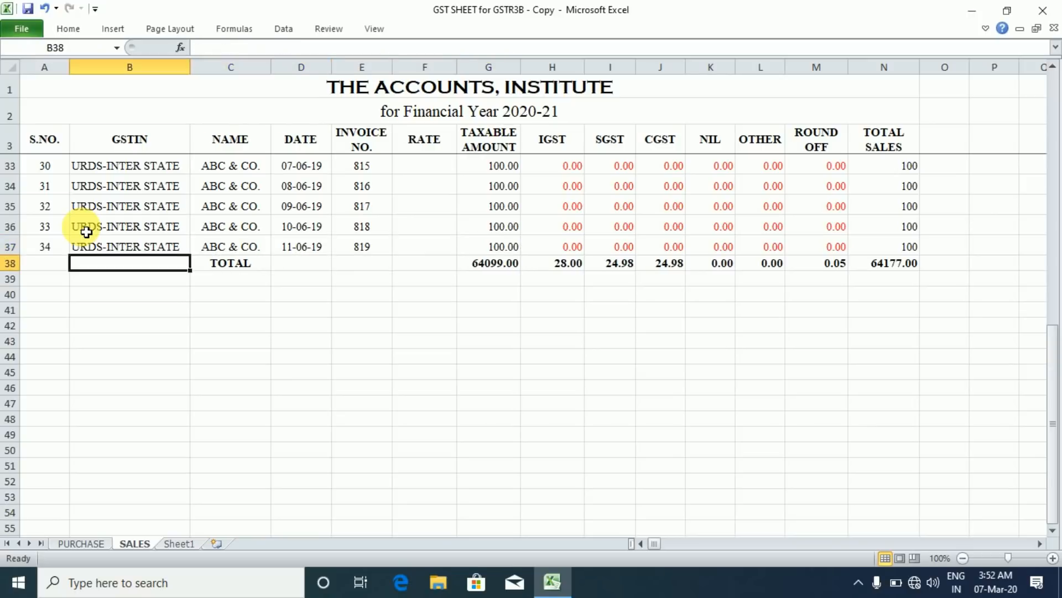
pyautogui.press('Up')
pyautogui.press('Up')
pyautogui.press('Down')
pyautogui.press('Down')
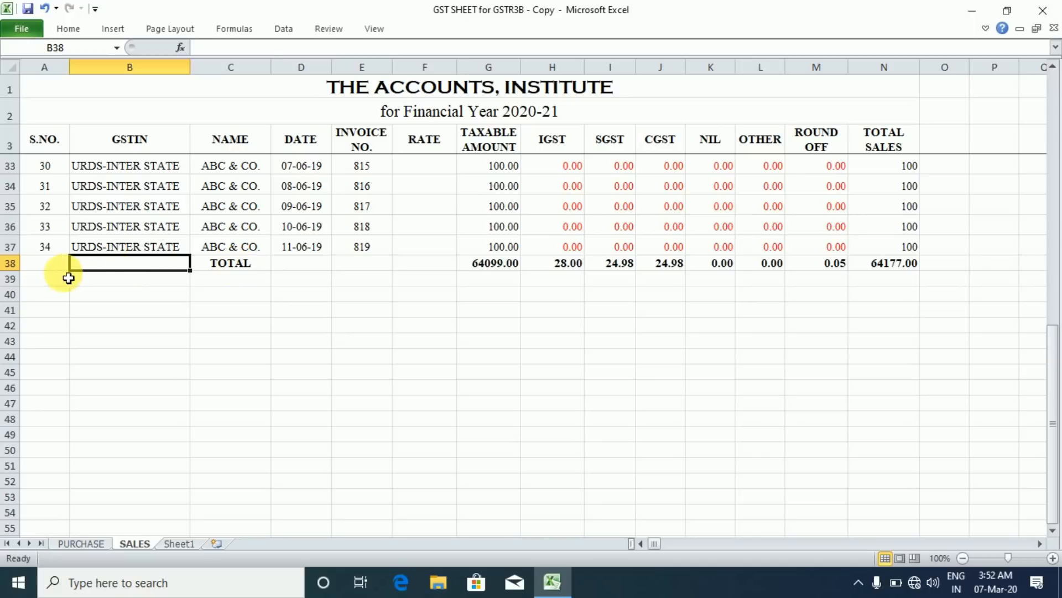
pyautogui.rightClick(13, 265)
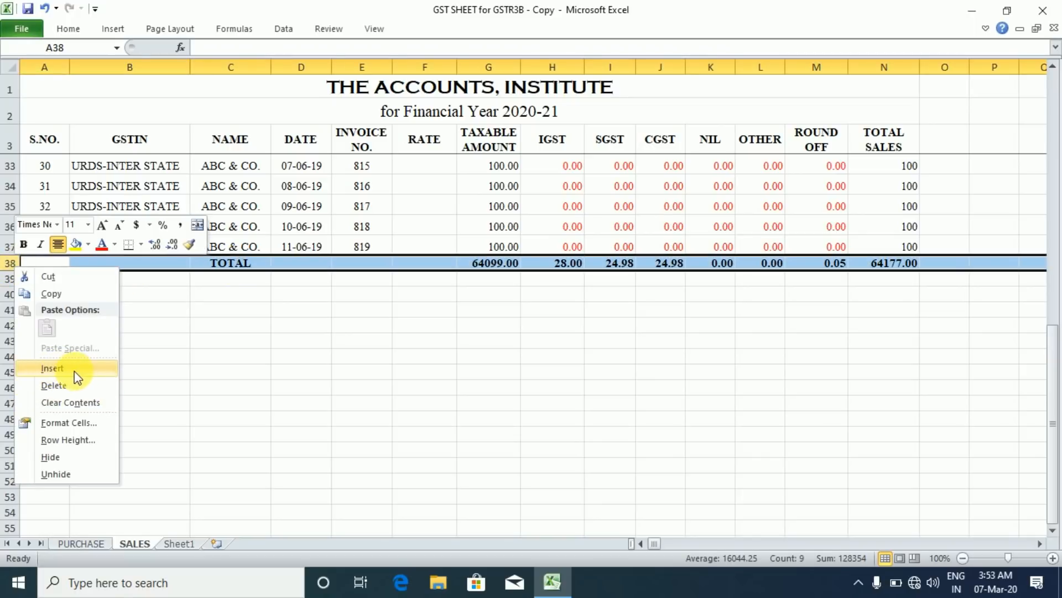
pyautogui.press('Escape')
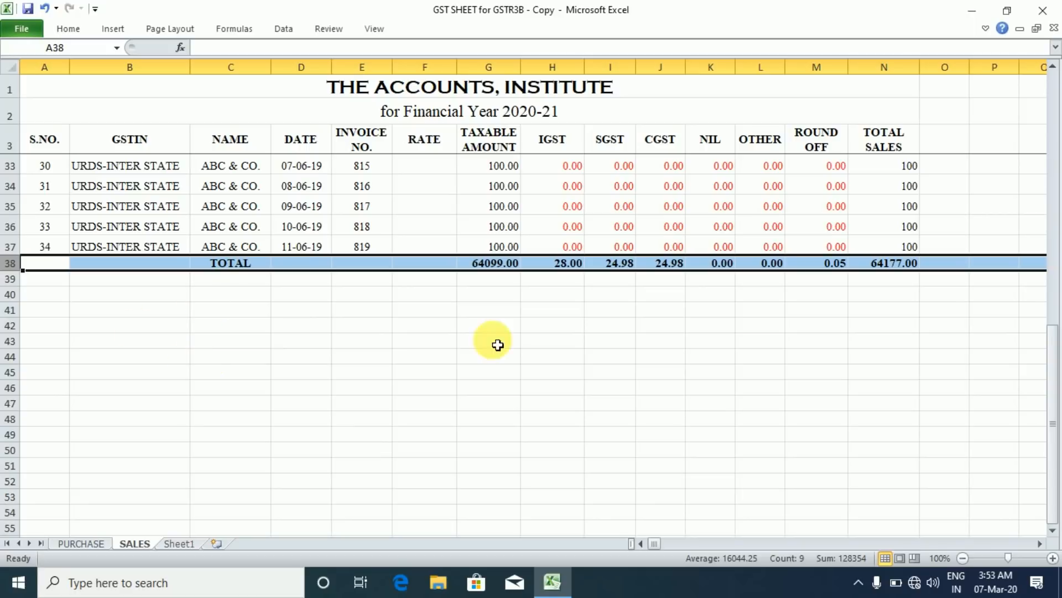
pyautogui.click(487, 376)
pyautogui.click(304, 248)
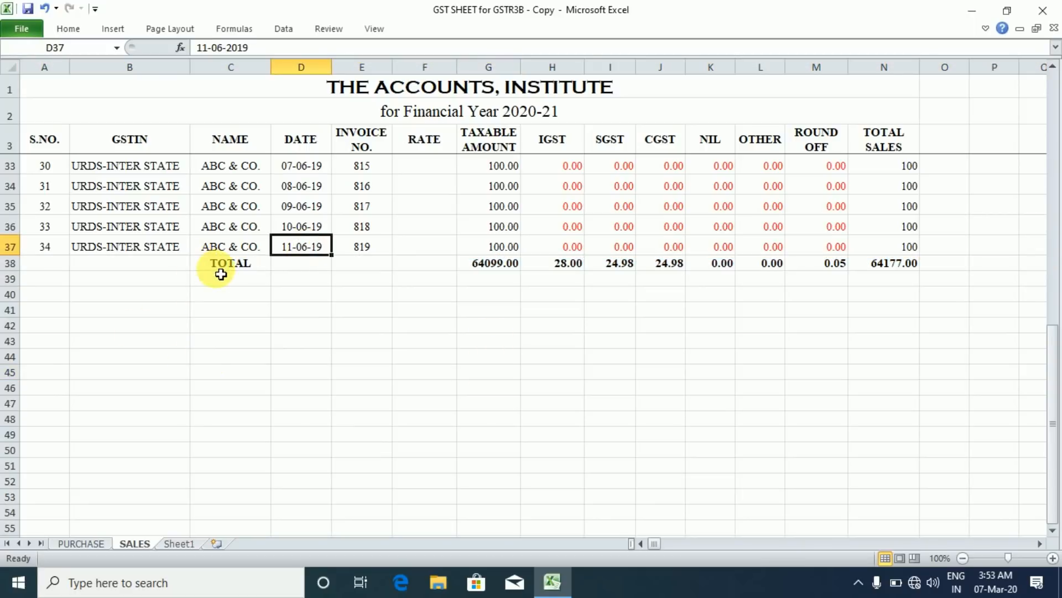
pyautogui.click(239, 275)
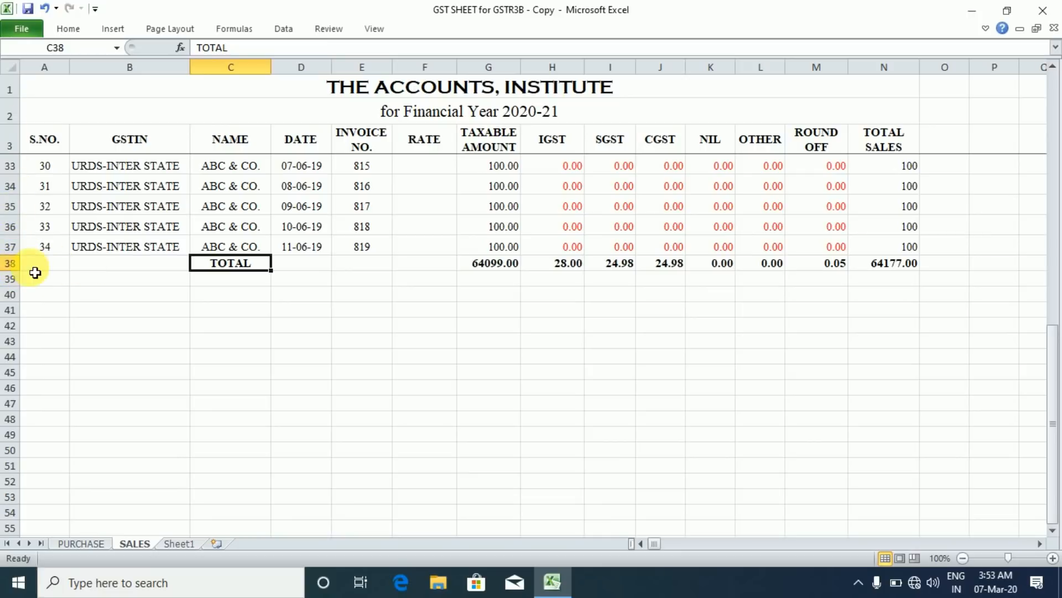
pyautogui.click(332, 267)
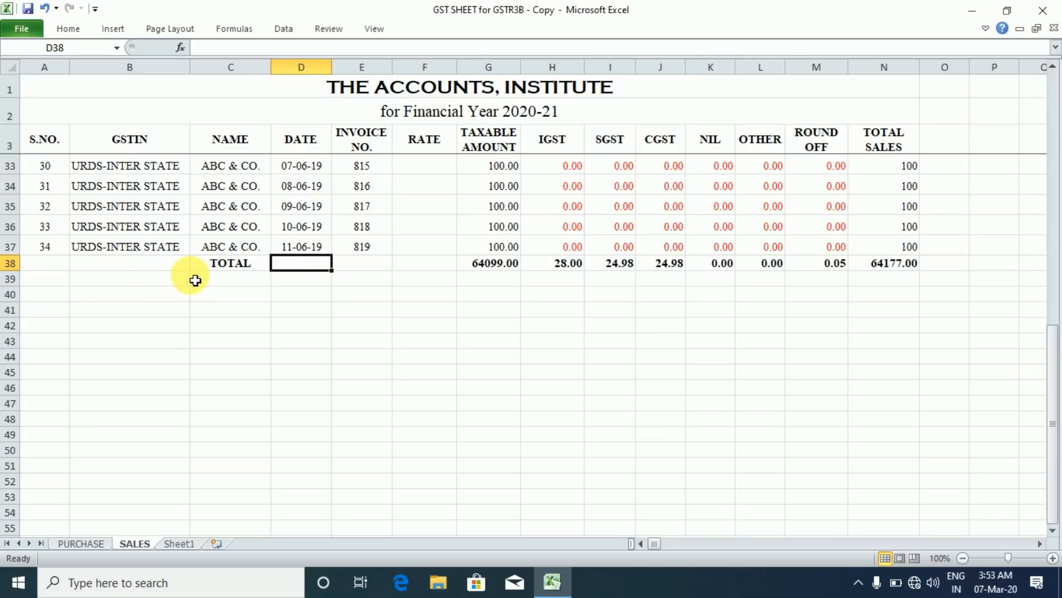
# Step: Insert five blank rows at row 38, directly above the TOTAL row
pyautogui.click(21, 265)
pyautogui.rightClick(22, 265)
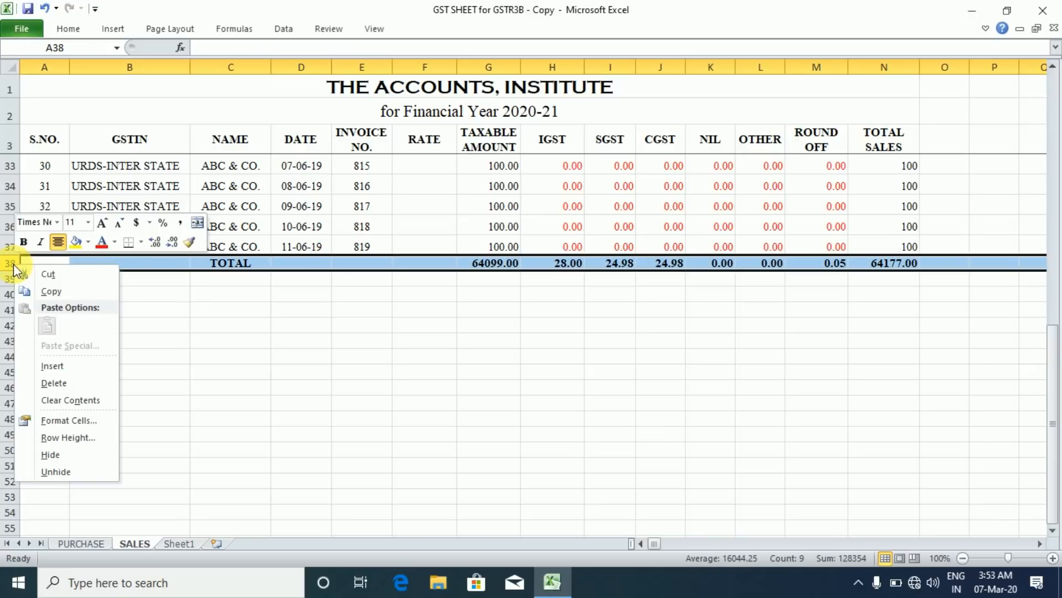
pyautogui.click(63, 366)
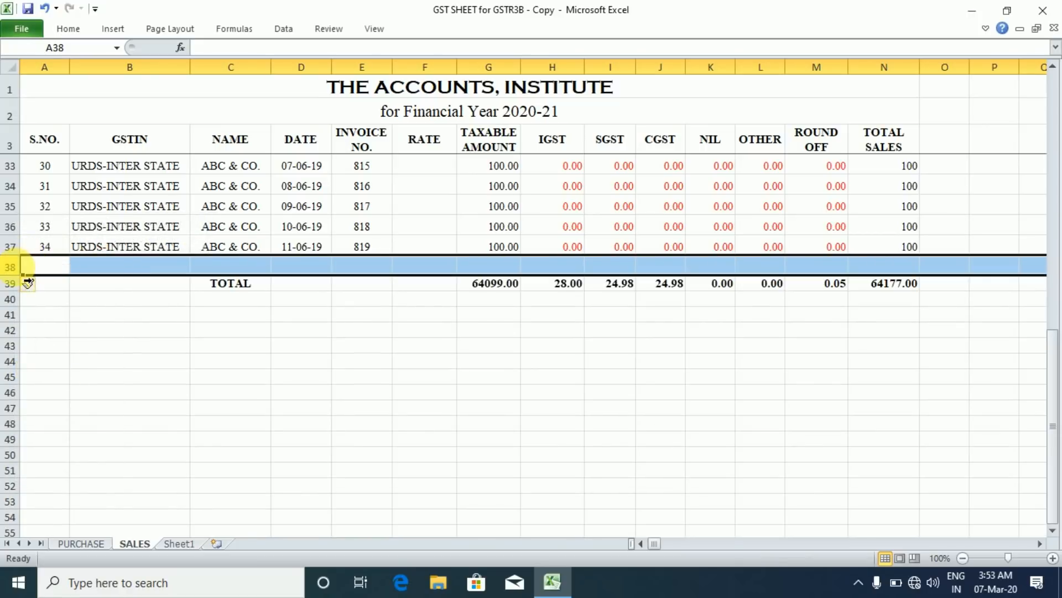
pyautogui.rightClick(13, 268)
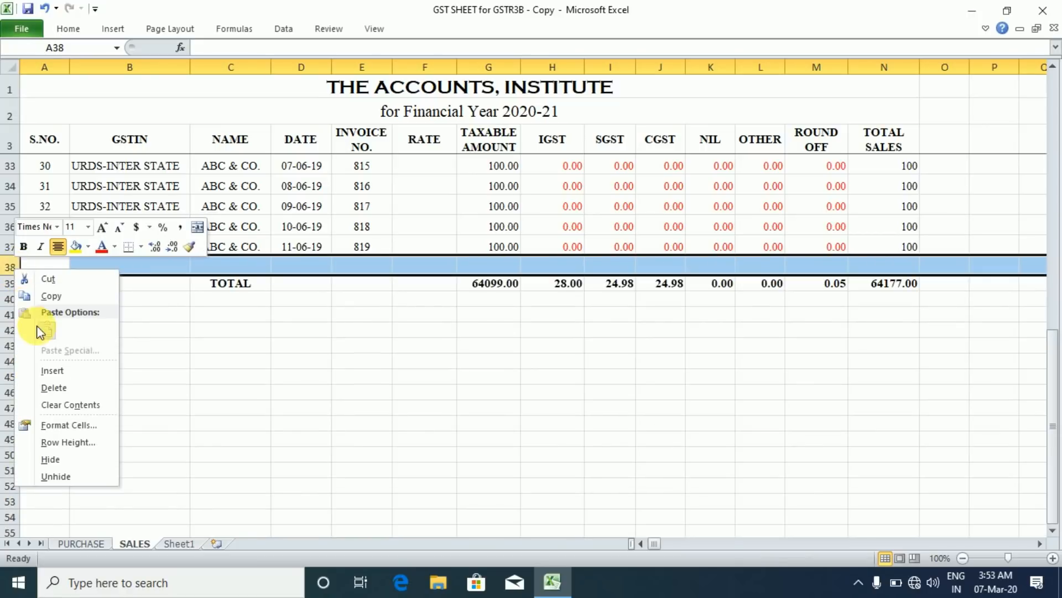
pyautogui.click(65, 369)
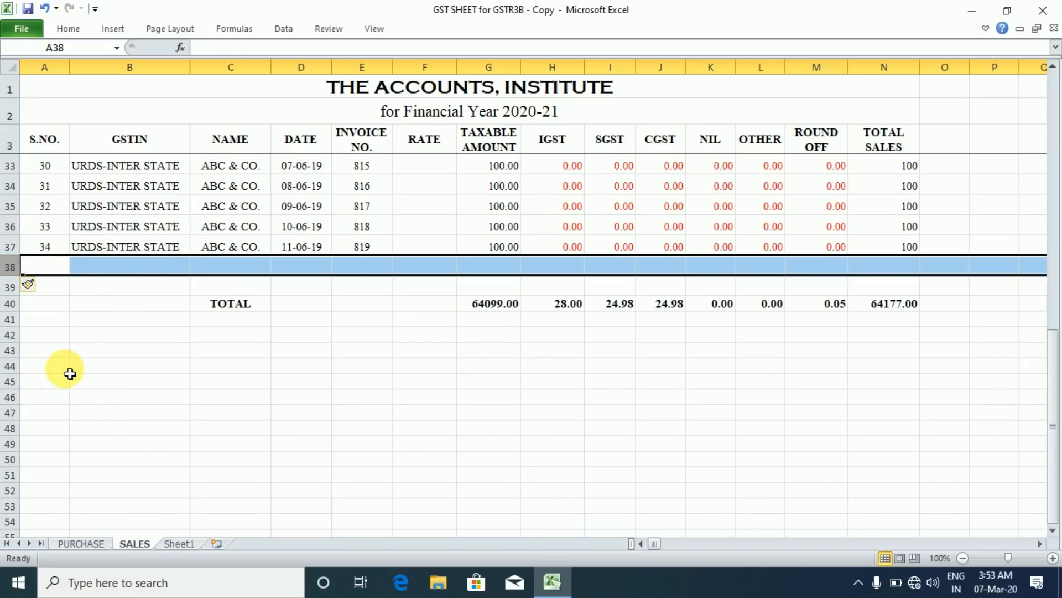
pyautogui.press('F4')
pyautogui.press('F4')
pyautogui.press('F4')
pyautogui.press('F4')
pyautogui.press('F4')
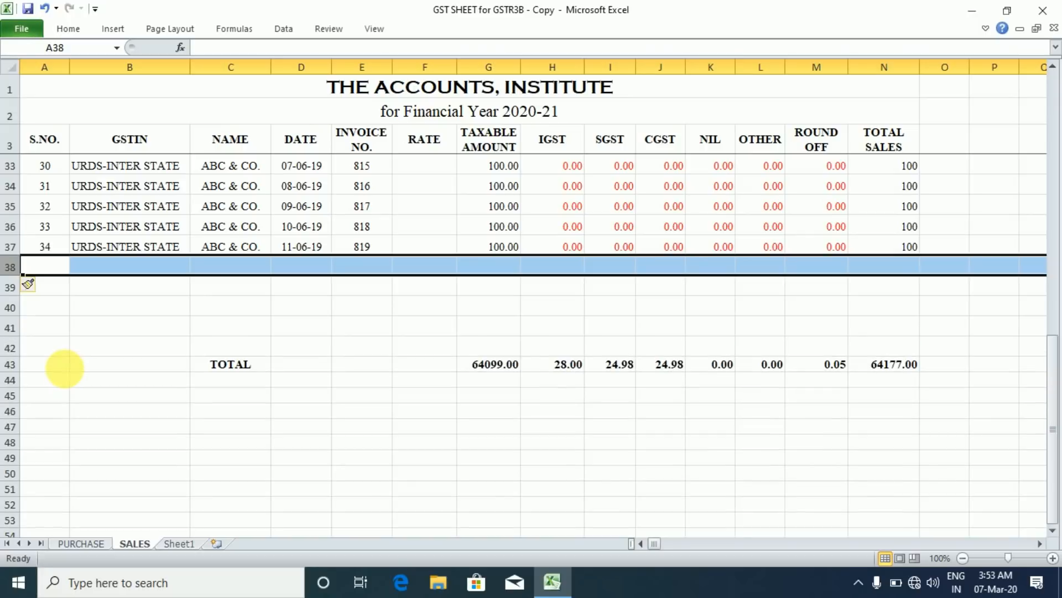
# Step: Insert three more blank rows above the TOTAL row and extend the taxable amount subtotal in G46 to cover G4:G45
pyautogui.press('F4')
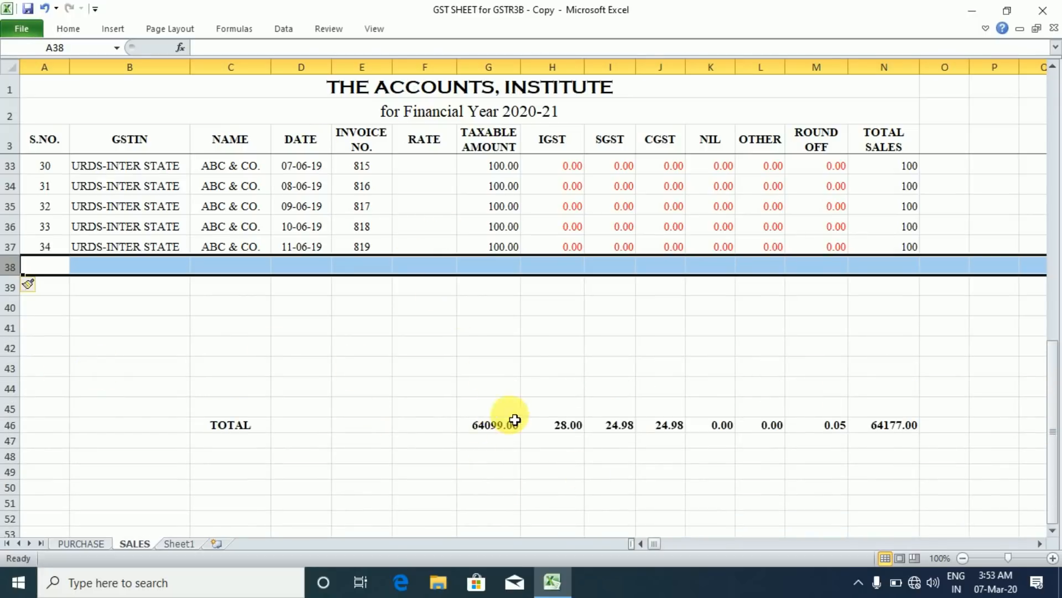
pyautogui.click(478, 384)
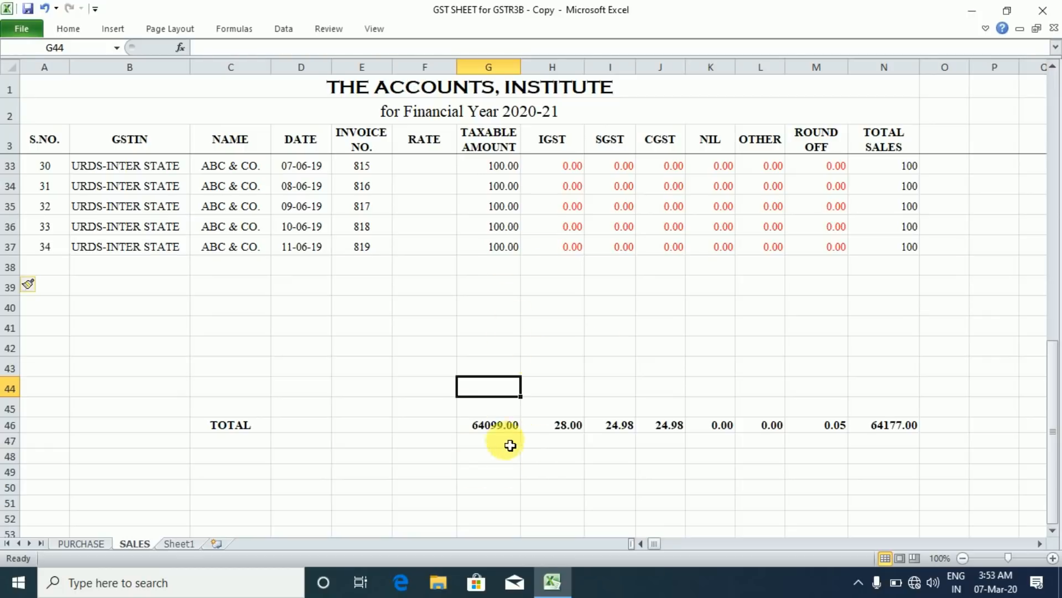
pyautogui.click(494, 430)
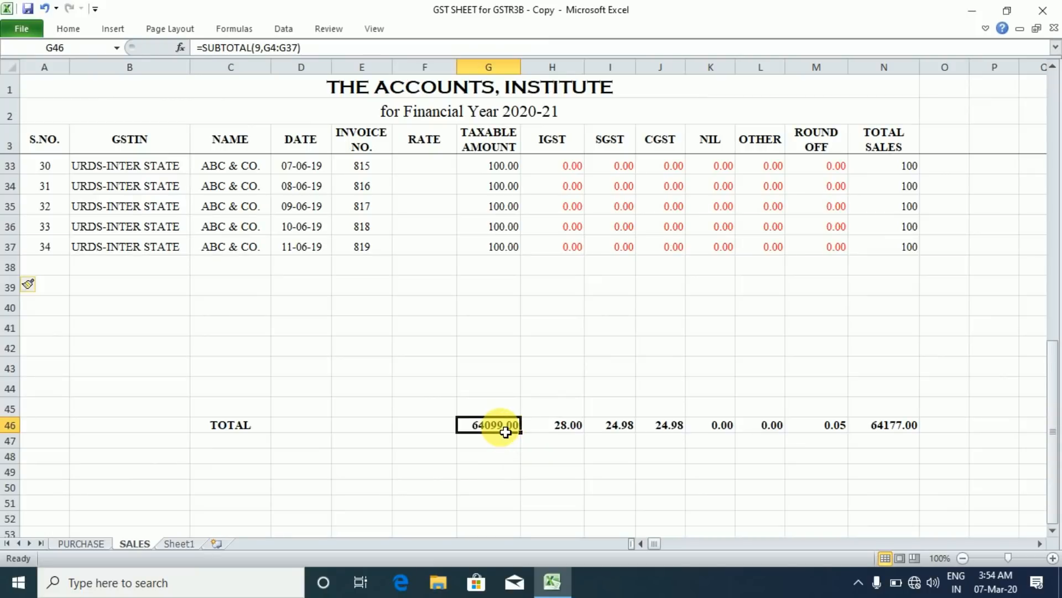
pyautogui.doubleClick(505, 432)
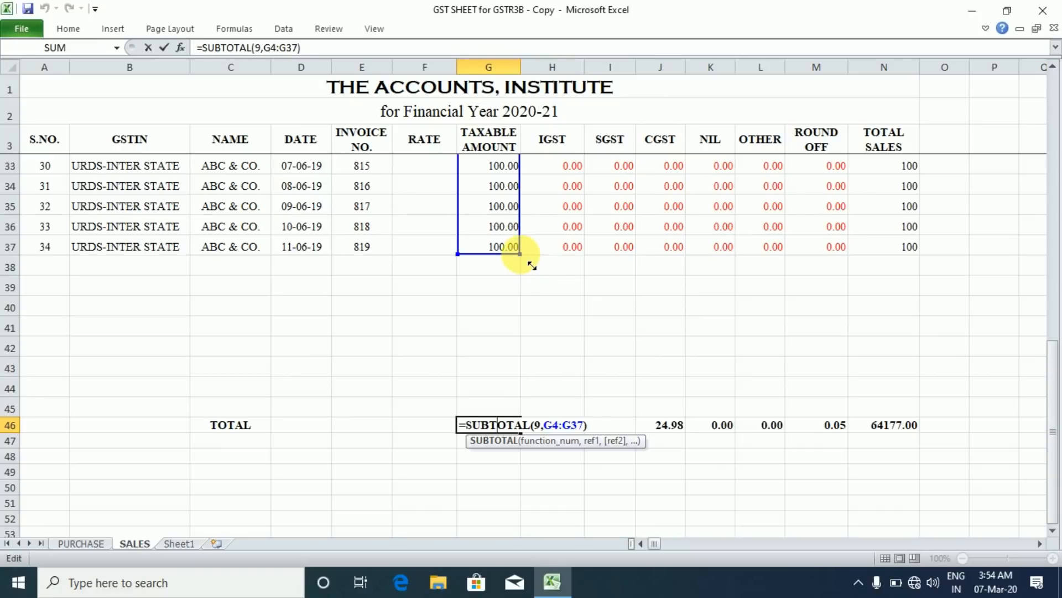
pyautogui.moveTo(532, 266); pyautogui.dragTo(518, 412)
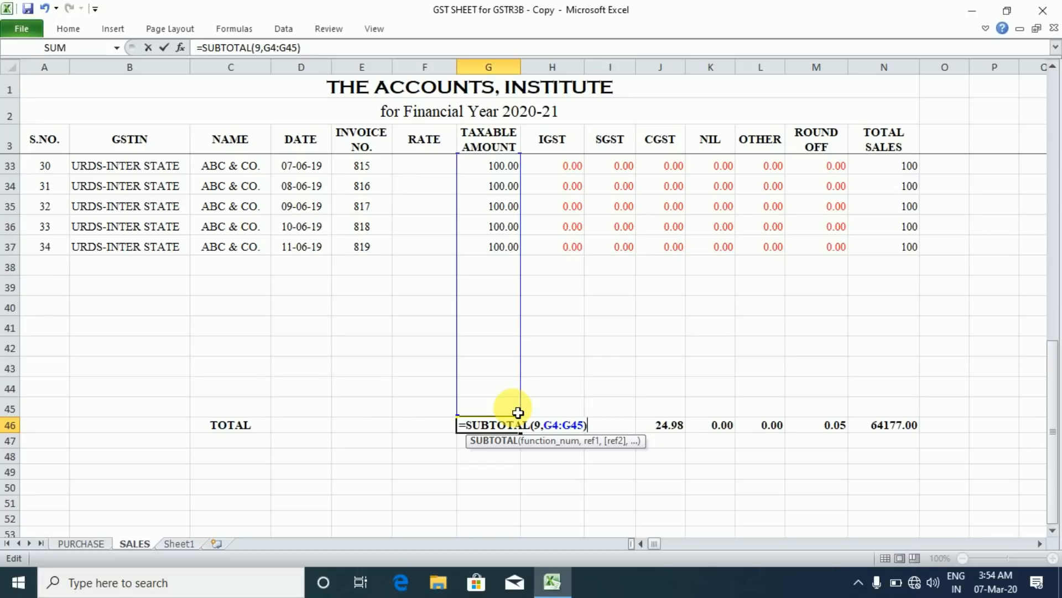
pyautogui.press('Return')
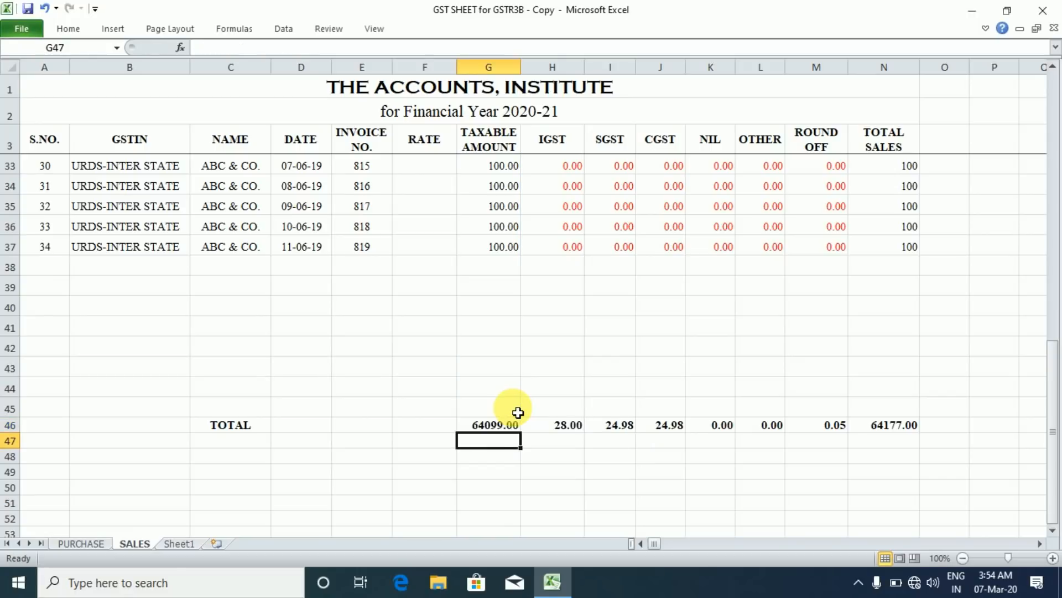
# Step: Fill the G46 subtotal formula across to N46 and check the range referenced in G46
pyautogui.click(492, 427)
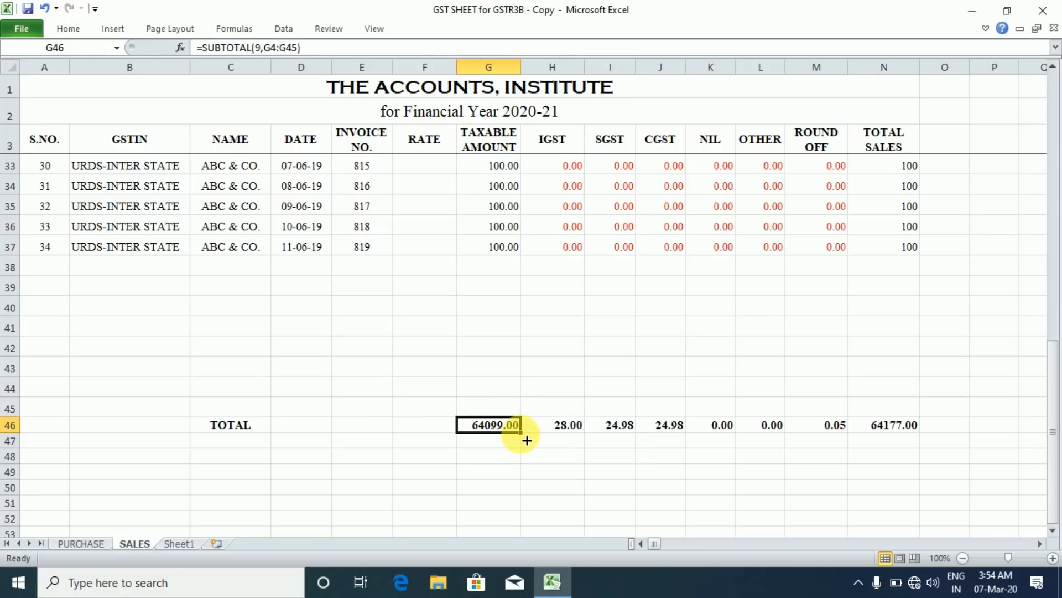
pyautogui.moveTo(526, 440); pyautogui.dragTo(908, 434)
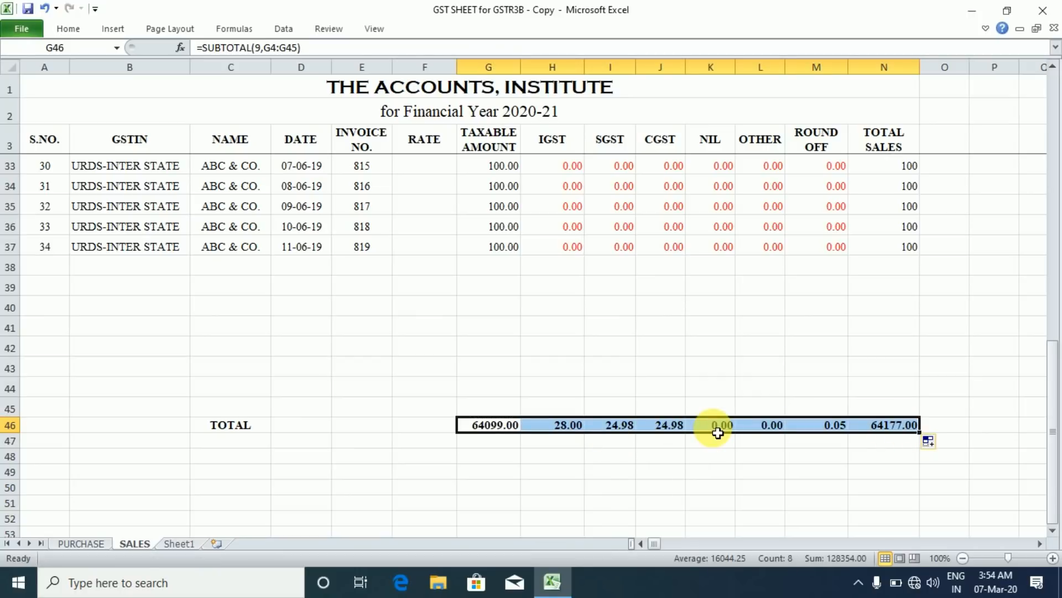
pyautogui.doubleClick(506, 427)
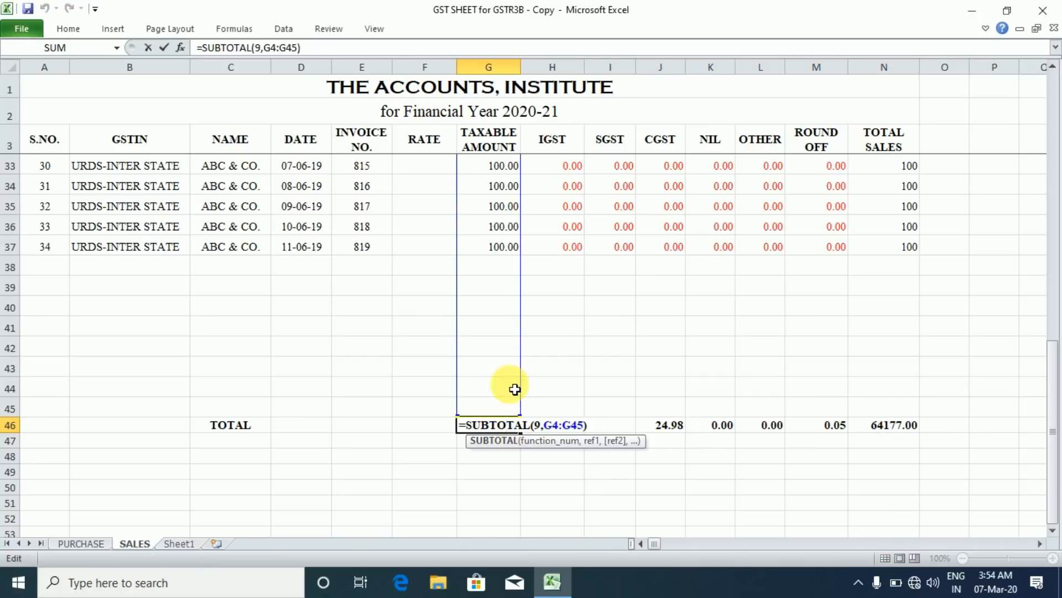
pyautogui.press('Escape')
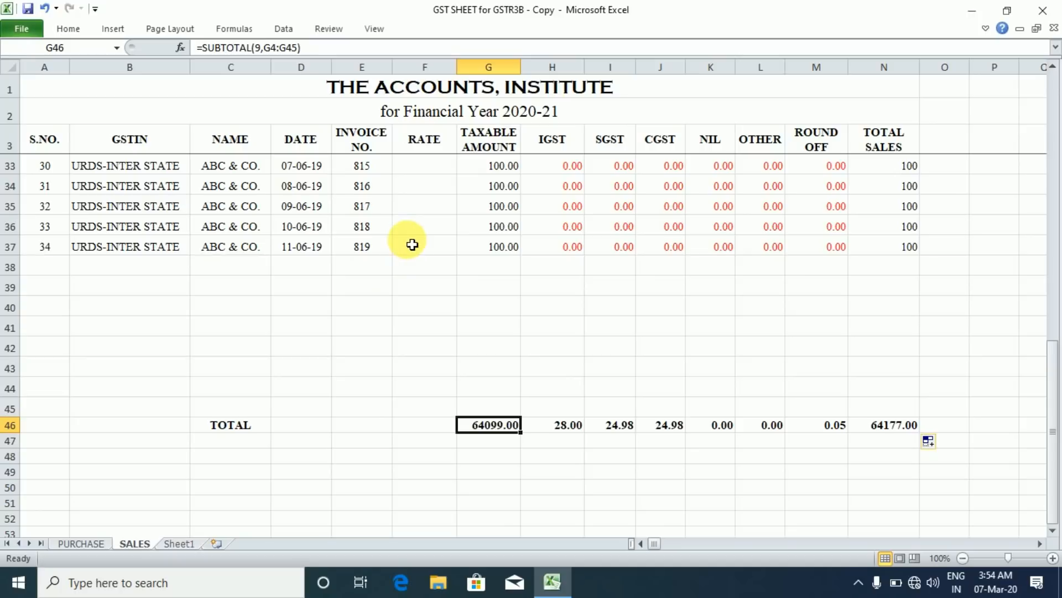
# Step: Extend the RATE dropdown cell F37 down to F45, after viewing the rate list in F42
pyautogui.click(441, 206)
pyautogui.click(453, 346)
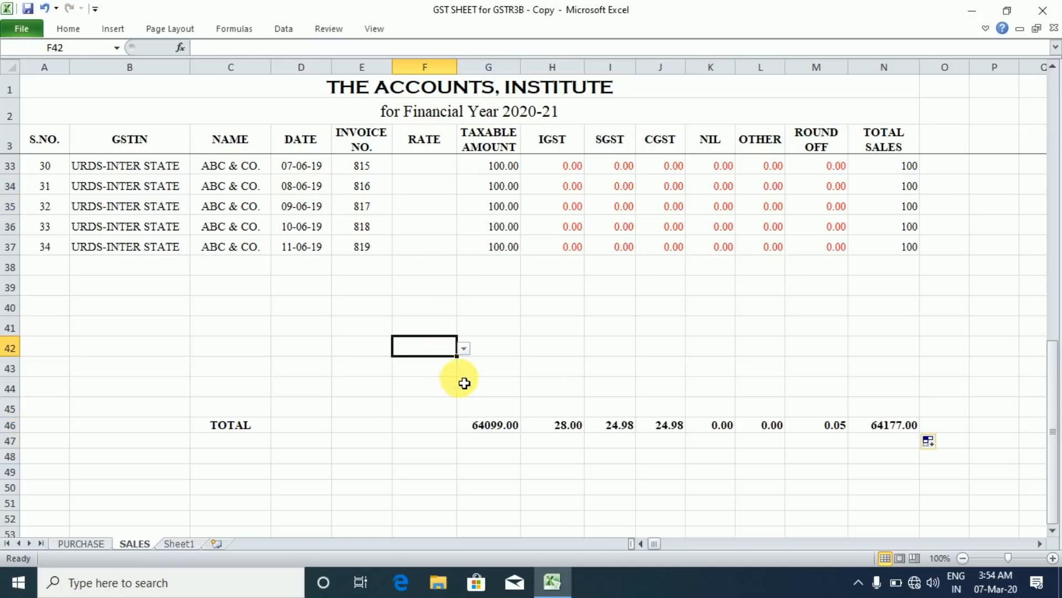
pyautogui.click(469, 361)
pyautogui.moveTo(441, 350); pyautogui.dragTo(470, 350)
pyautogui.click(464, 348)
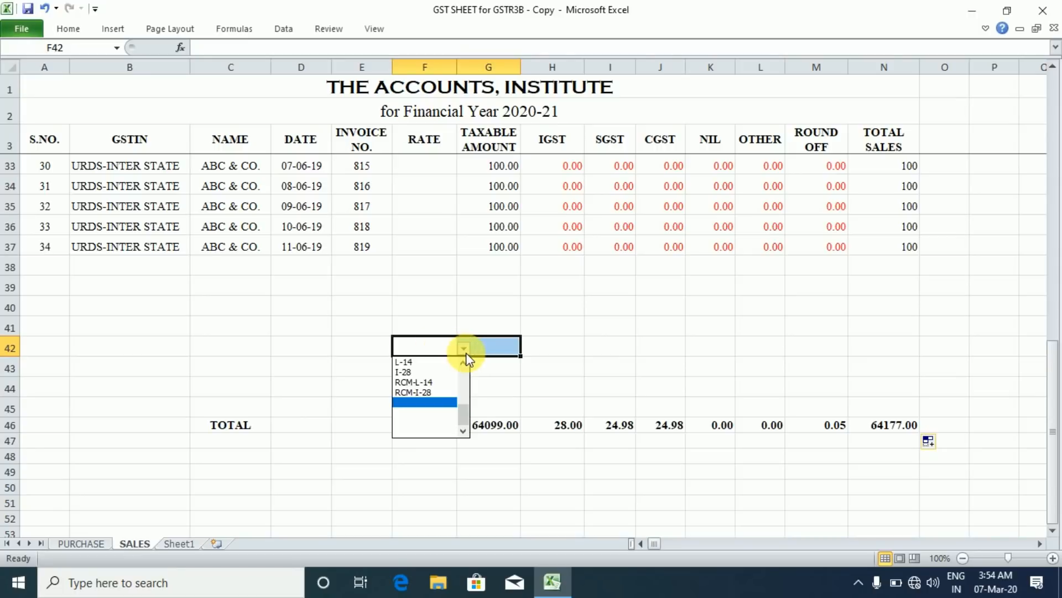
pyautogui.click(445, 247)
pyautogui.click(444, 248)
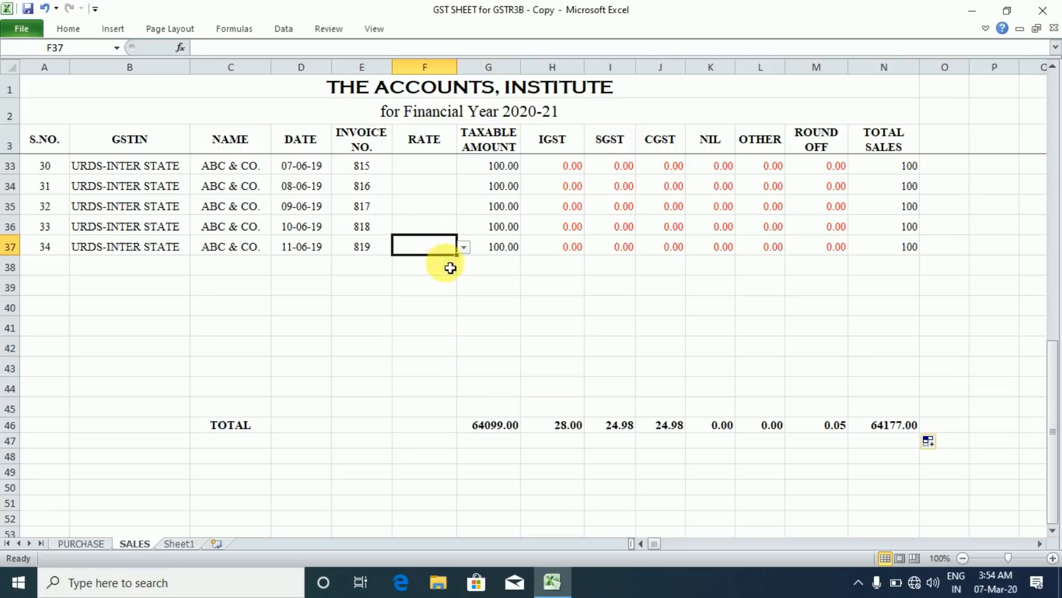
pyautogui.moveTo(463, 263); pyautogui.dragTo(464, 416)
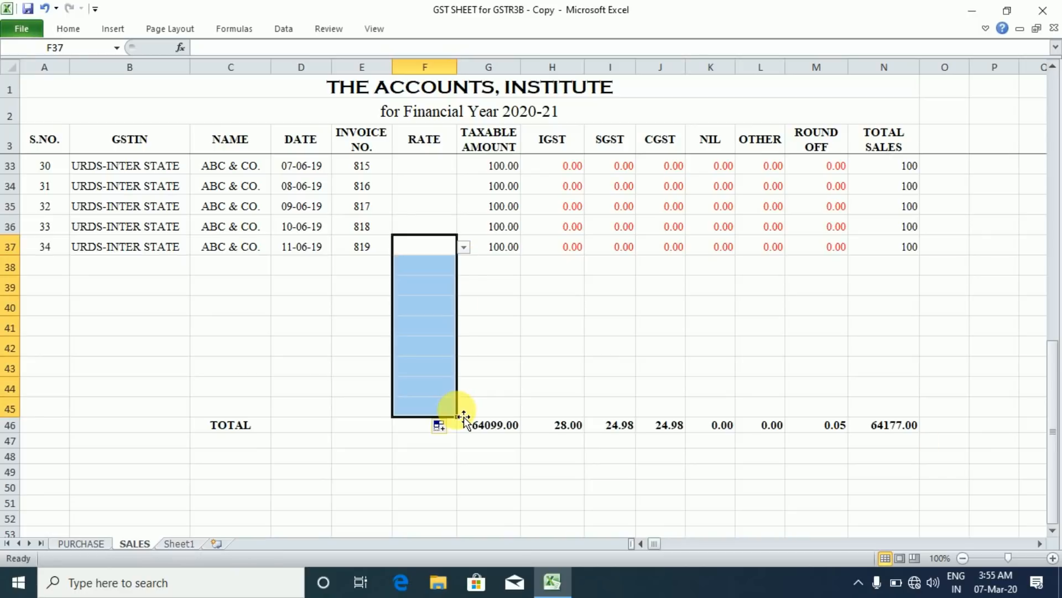
# Step: Check again which taxable amount cells the TOTAL row's subtotal in G46 covers
pyautogui.click(371, 335)
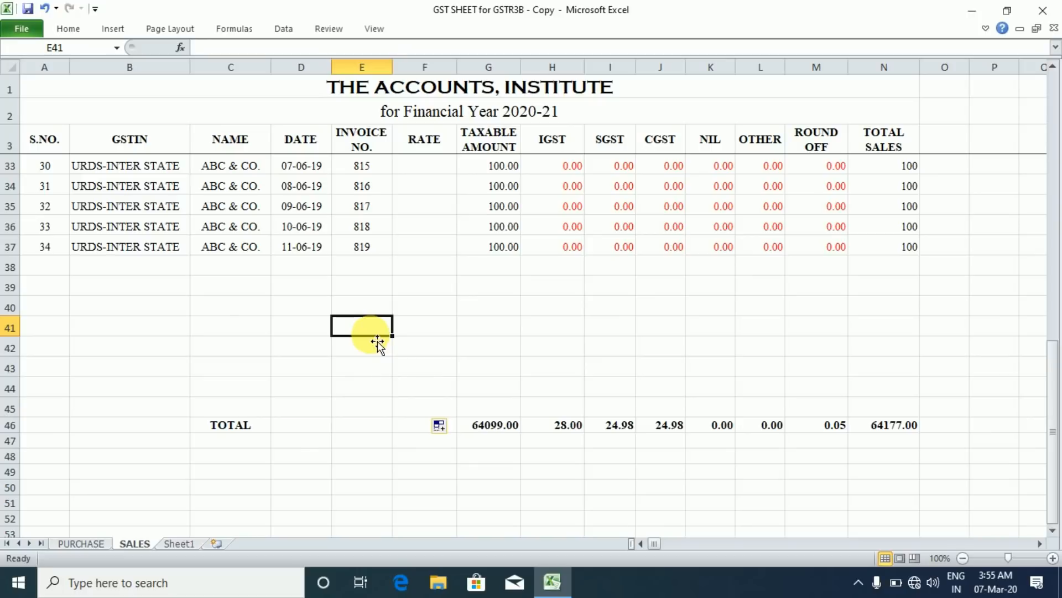
pyautogui.click(117, 325)
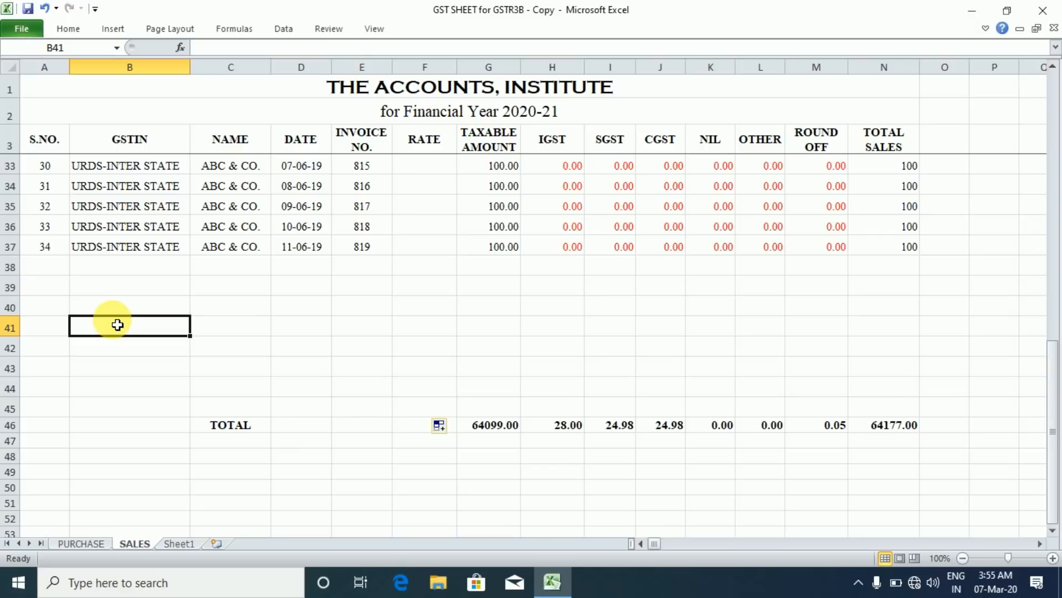
pyautogui.doubleClick(496, 426)
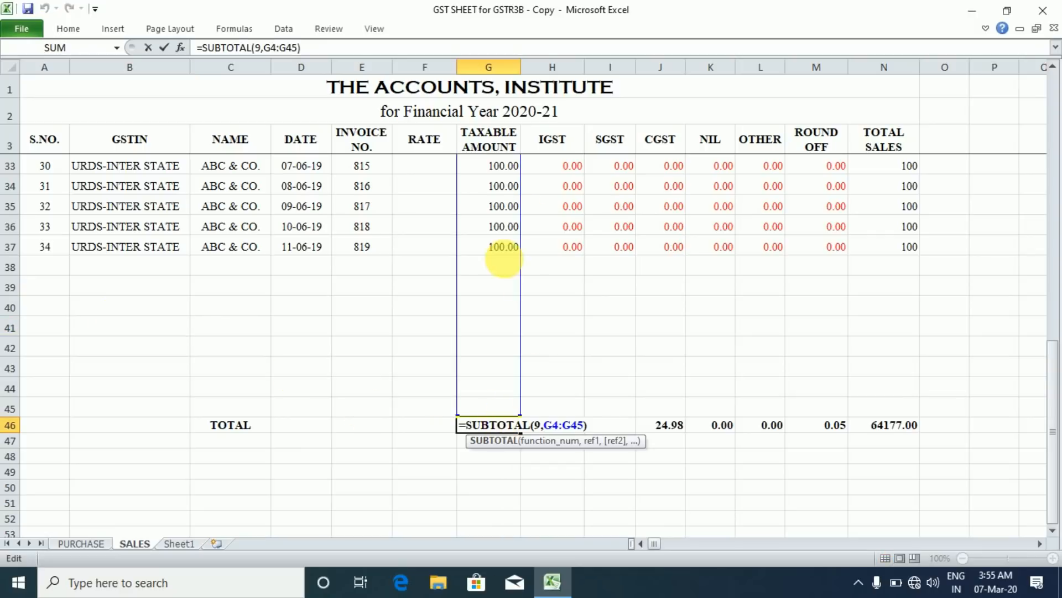
pyautogui.press('Escape')
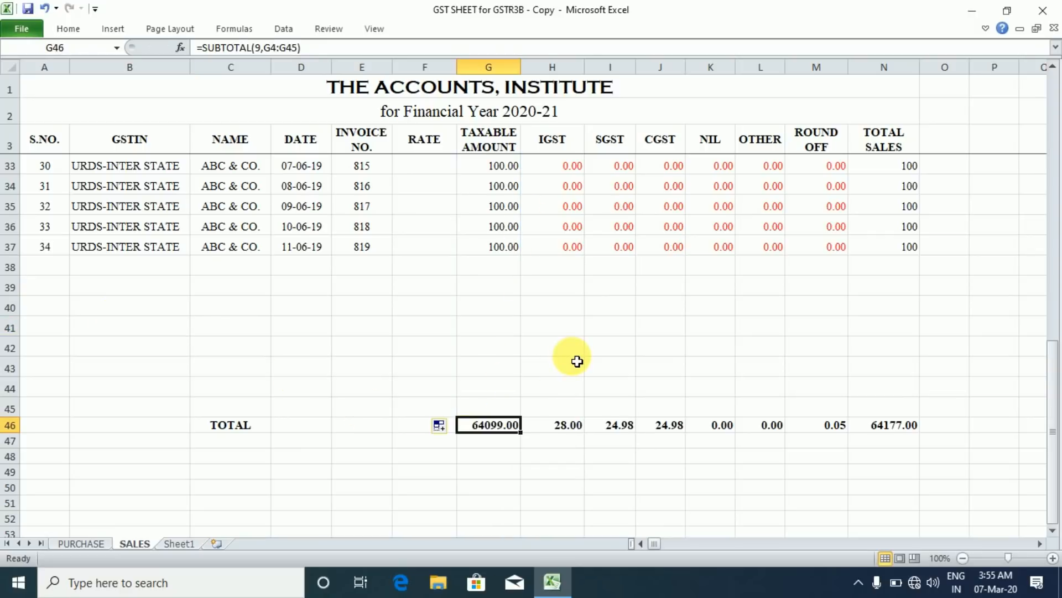
# Step: Return to the start of the sales entries and examine the first rows beneath the headings
pyautogui.click(160, 208)
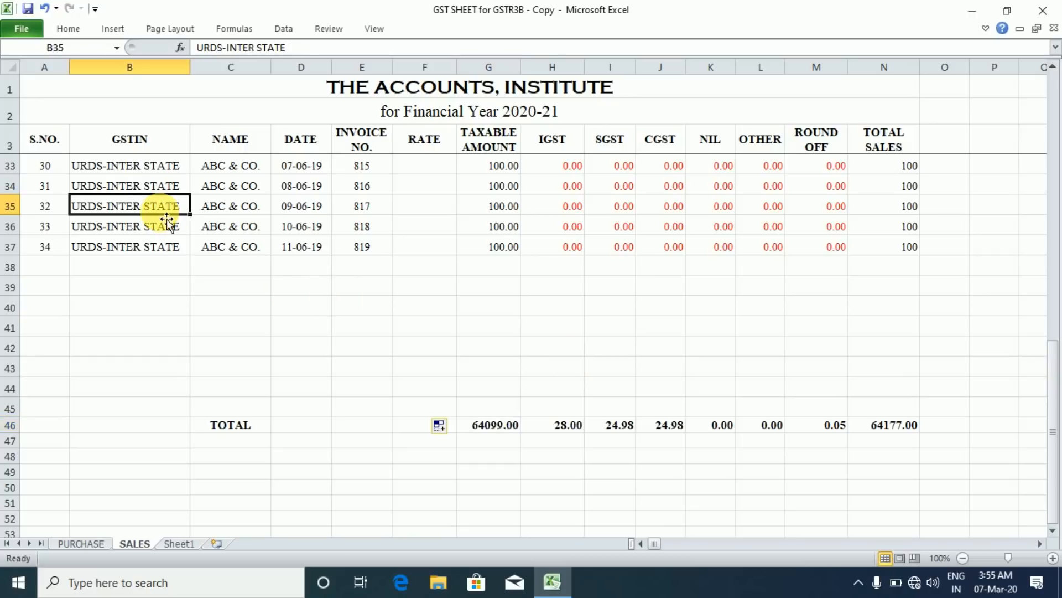
pyautogui.click(290, 234)
pyautogui.press('Left')
pyautogui.press('Left')
pyautogui.press('Left')
pyautogui.hotkey('ctrl', 'Up')
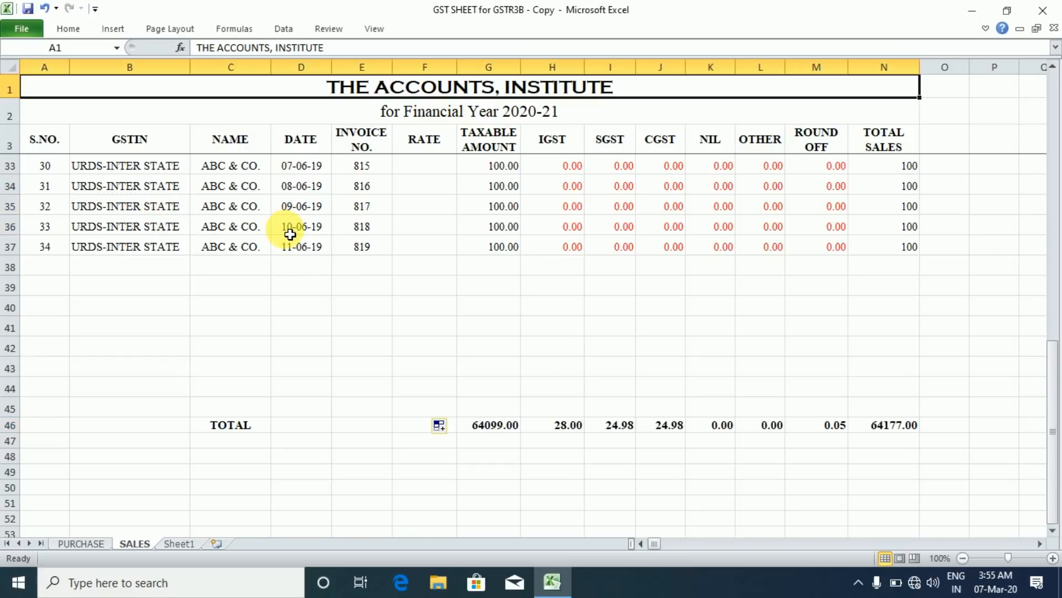
pyautogui.press('Down')
pyautogui.press('Down')
pyautogui.press('Down')
pyautogui.press('Down')
pyautogui.press('Down')
pyautogui.press('Right')
pyautogui.press('Right')
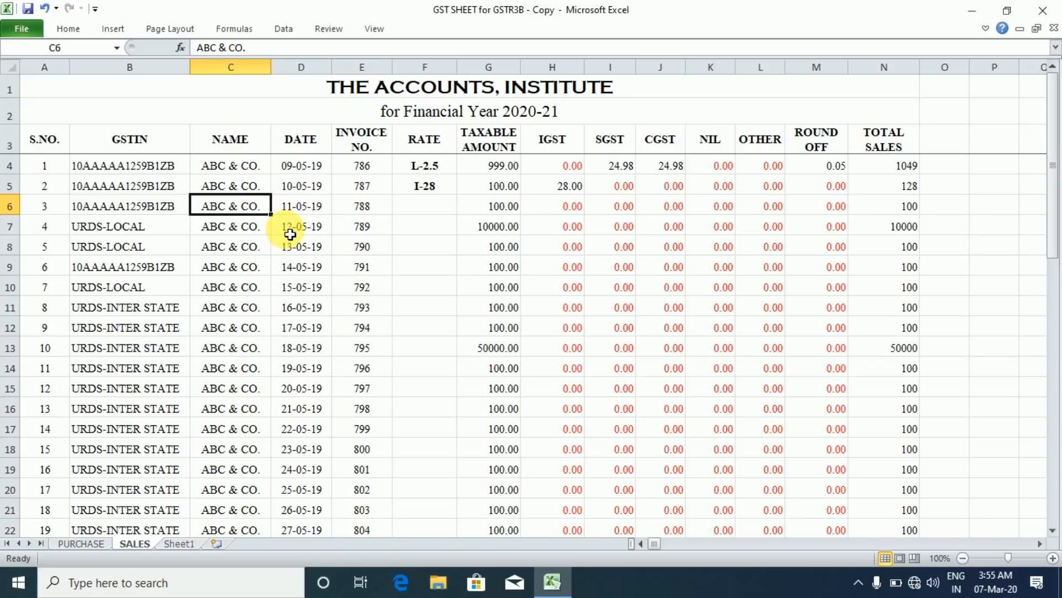
pyautogui.press('Left')
pyautogui.press('Left')
pyautogui.press('Up')
pyautogui.press('Up')
pyautogui.press('Up')
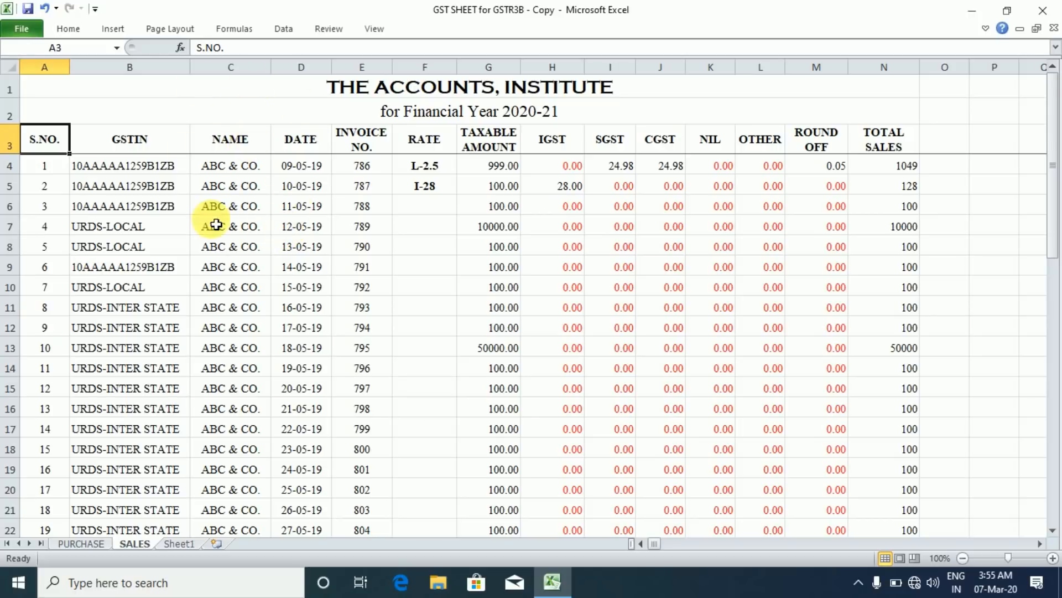
# Step: Move down the DATE column from D4 to D44, examining the sales entries and the blank serial number, GSTIN and name cells
pyautogui.click(296, 247)
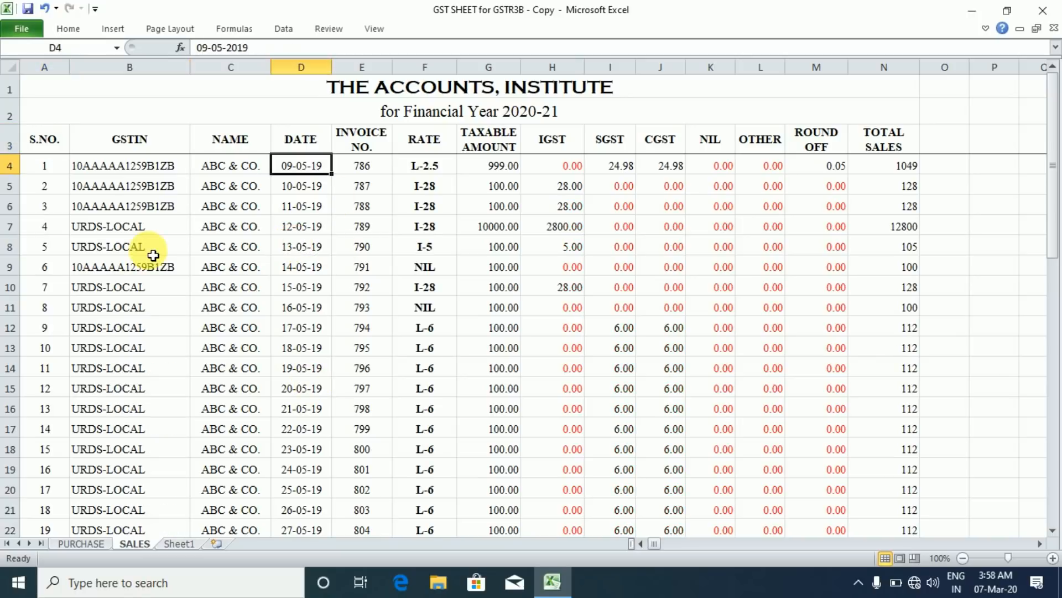
pyautogui.press('Left')
pyautogui.press('Left')
pyautogui.press('Left')
pyautogui.press('Right')
pyautogui.press('Right')
pyautogui.press('Right')
pyautogui.press('Left')
pyautogui.press('Left')
pyautogui.press('Right')
pyautogui.press('Right')
pyautogui.press('Up')
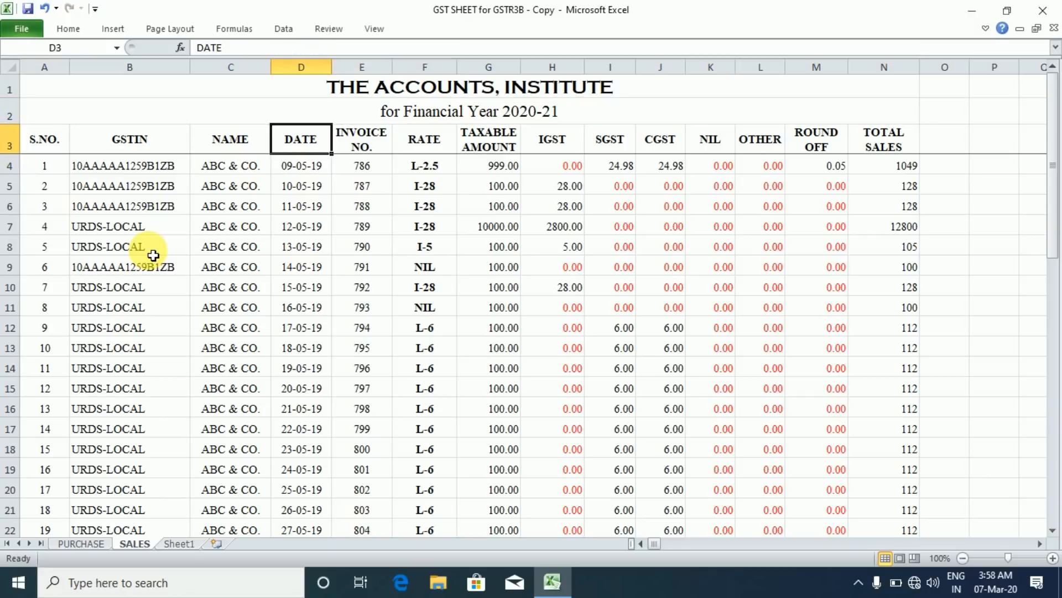
pyautogui.press('Down')
pyautogui.press('Down')
pyautogui.press('Down')
pyautogui.press('Down')
pyautogui.press('Down')
pyautogui.press('Down')
pyautogui.press('Down')
pyautogui.press('Down')
pyautogui.press('Down')
pyautogui.press('Down')
pyautogui.press('Down')
pyautogui.press('Down')
pyautogui.press('Down')
pyautogui.press('Down')
pyautogui.press('Down')
pyautogui.press('Down')
pyautogui.press('Down')
pyautogui.press('Down')
pyautogui.press('Down')
pyautogui.press('Down')
pyautogui.press('Down')
pyautogui.press('Down')
pyautogui.press('Down')
pyautogui.press('Down')
pyautogui.press('Down')
pyautogui.press('Down')
pyautogui.press('Down')
pyautogui.press('Down')
pyautogui.press('Down')
pyautogui.press('Down')
pyautogui.press('Down')
pyautogui.press('Down')
pyautogui.press('Down')
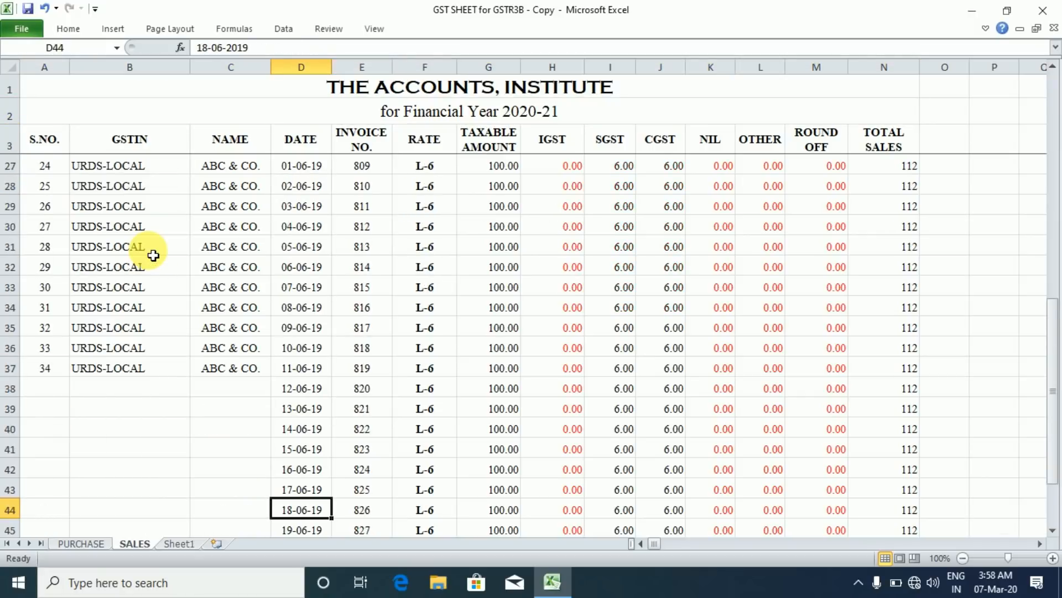
# Step: Fill the GSTIN and NAME entries in B37:C37 down to row 45
pyautogui.press('Up')
pyautogui.press('Up')
pyautogui.press('Up')
pyautogui.press('Up')
pyautogui.press('Up')
pyautogui.press('Up')
pyautogui.press('Left')
pyautogui.press('Left')
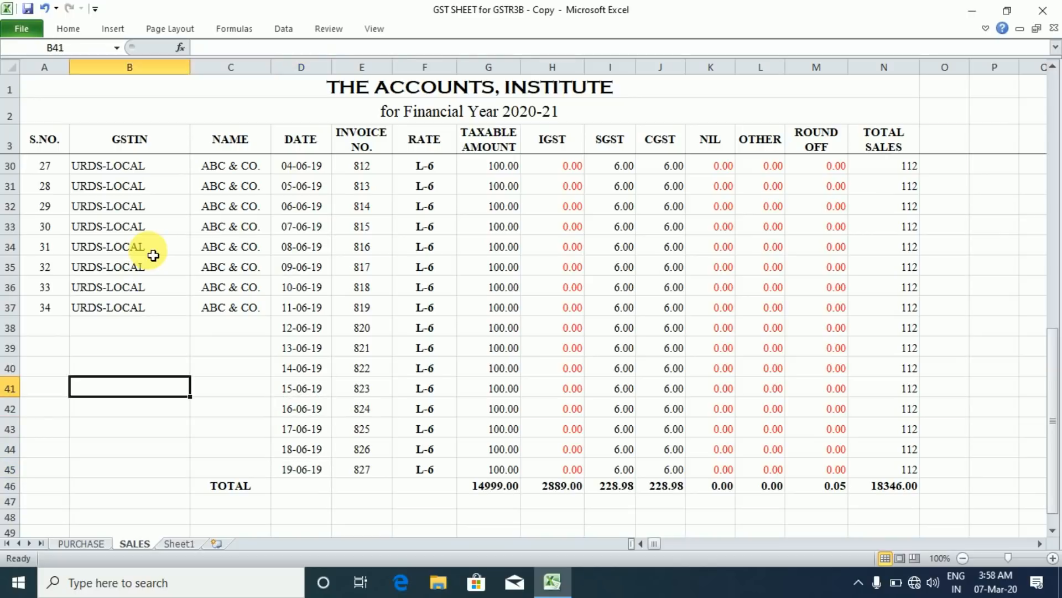
pyautogui.press('Up')
pyautogui.press('Up')
pyautogui.press('Up')
pyautogui.press('Up')
pyautogui.hotkey('shift', 'Right')
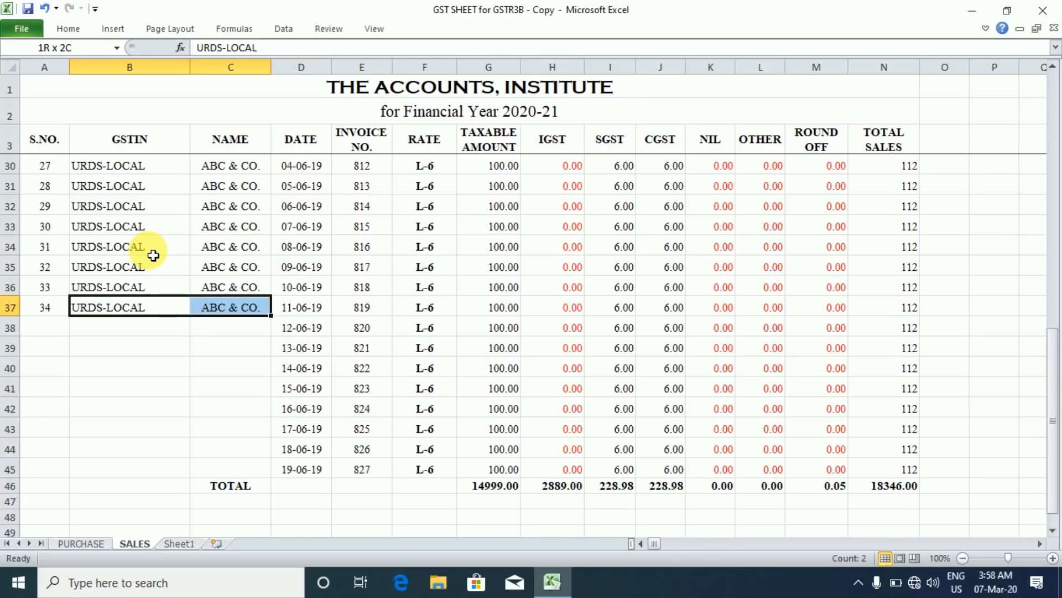
pyautogui.hotkey('shift', 'Down')
pyautogui.hotkey('shift', 'Down')
pyautogui.hotkey('shift', 'Down')
pyautogui.hotkey('shift', 'Down')
pyautogui.hotkey('shift', 'Down')
pyautogui.hotkey('shift', 'Down')
pyautogui.hotkey('shift', 'Down')
pyautogui.hotkey('shift', 'Down')
pyautogui.hotkey('ctrl', 'd')
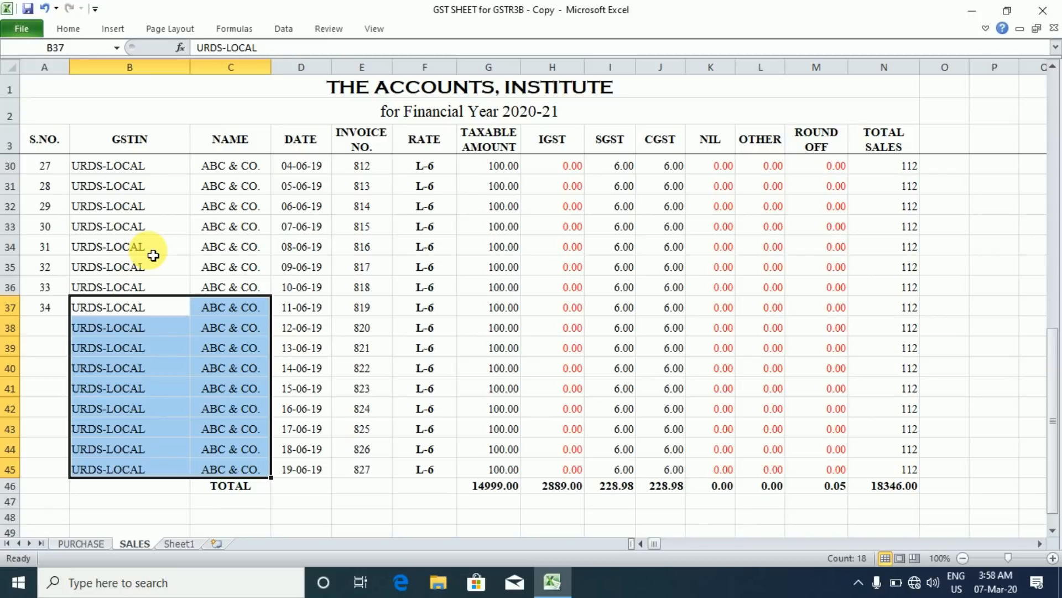
# Step: Move back up through the GSTIN column to the S.NO. heading in A3, reviewing the sales entries
pyautogui.press('Up')
pyautogui.press('Up')
pyautogui.press('Up')
pyautogui.press('Up')
pyautogui.press('Up')
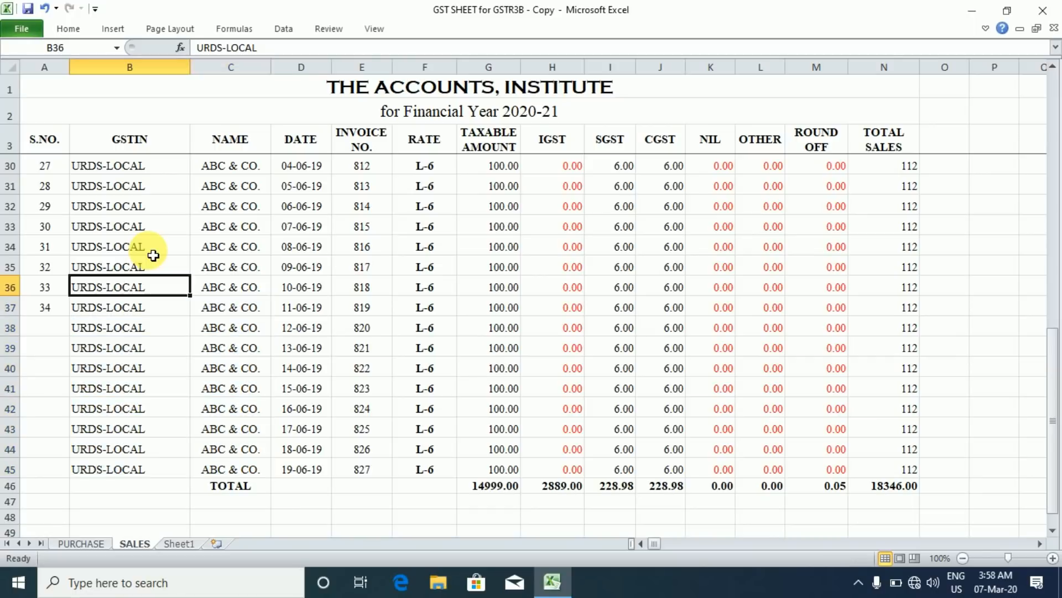
pyautogui.press('Up')
pyautogui.press('Up')
pyautogui.press('Up')
pyautogui.press('Up')
pyautogui.press('Up')
pyautogui.press('Up')
pyautogui.press('Up')
pyautogui.press('Up')
pyautogui.press('Up')
pyautogui.press('Up')
pyautogui.press('Up')
pyautogui.press('Up')
pyautogui.press('Up')
pyautogui.press('Up')
pyautogui.press('Up')
pyautogui.press('Up')
pyautogui.press('Up')
pyautogui.press('Up')
pyautogui.press('Up')
pyautogui.press('Up')
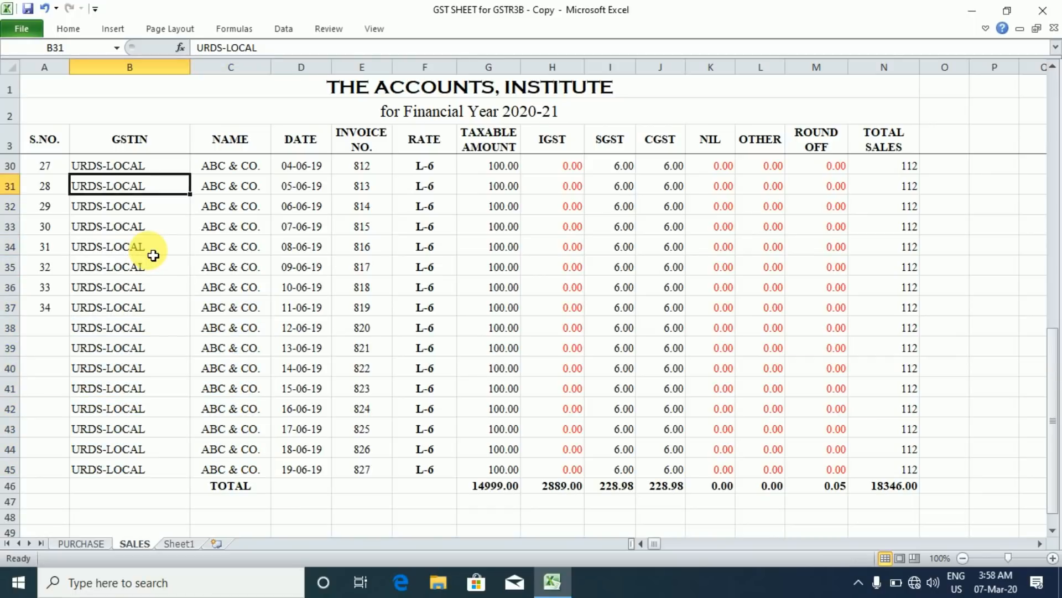
pyautogui.press('Down')
pyautogui.press('Down')
pyautogui.press('Left')
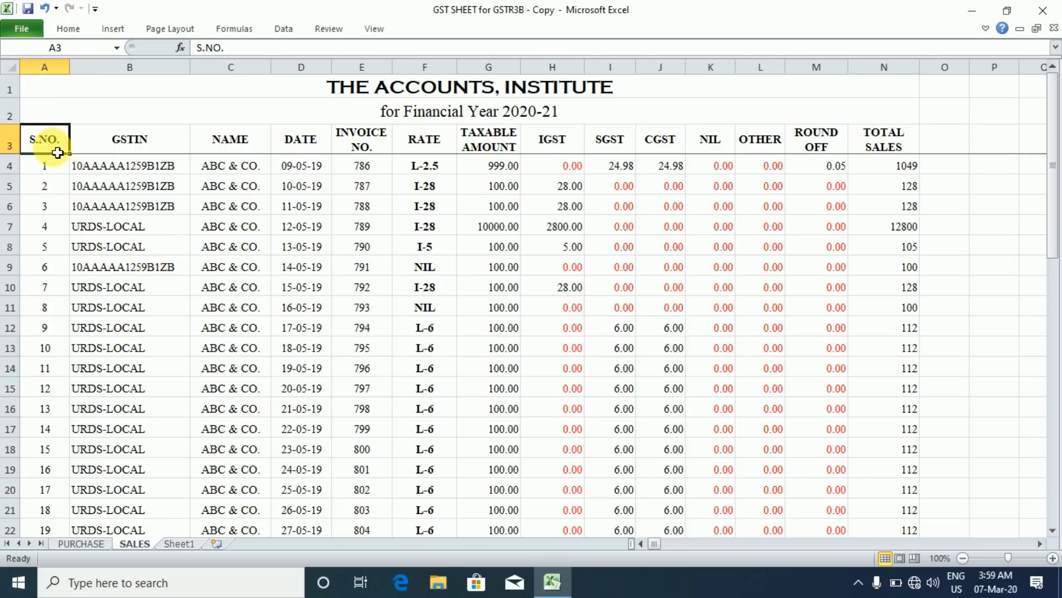
# Step: Add filters to the headings of the sales entries, using the range A3:N45 without the TOTAL row
pyautogui.hotkey('shift', 'Right')
pyautogui.hotkey('shift', 'Right')
pyautogui.hotkey('shift', 'Right')
pyautogui.hotkey('shift', 'Right')
pyautogui.hotkey('shift', 'Right')
pyautogui.hotkey('shift', 'Right')
pyautogui.hotkey('shift', 'Right')
pyautogui.hotkey('shift', 'Right')
pyautogui.hotkey('shift', 'Right')
pyautogui.hotkey('shift', 'Right')
pyautogui.hotkey('shift', 'Right')
pyautogui.hotkey('shift', 'Right')
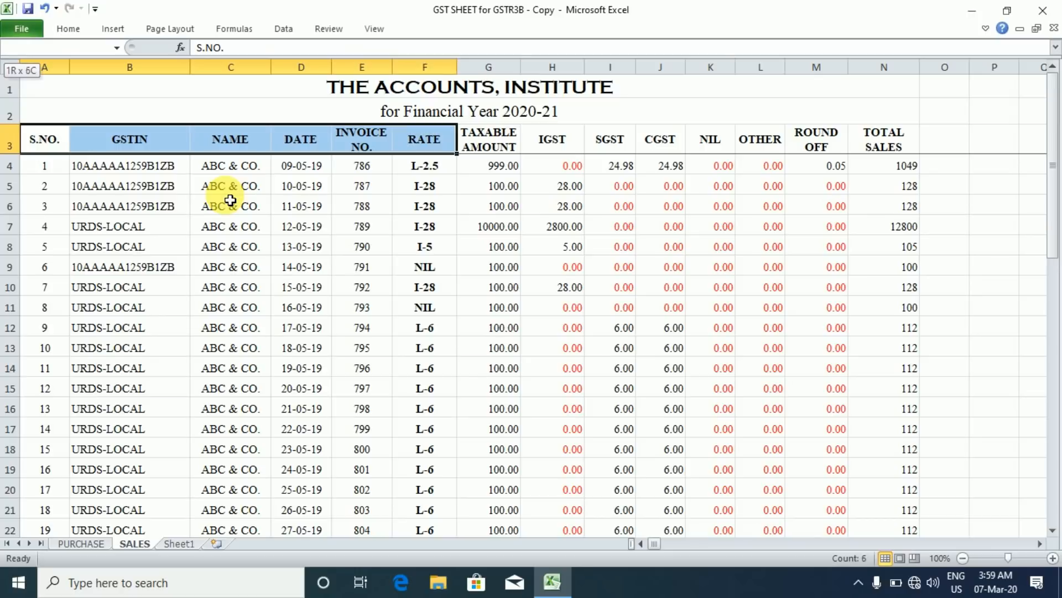
pyautogui.hotkey('shift', 'Right')
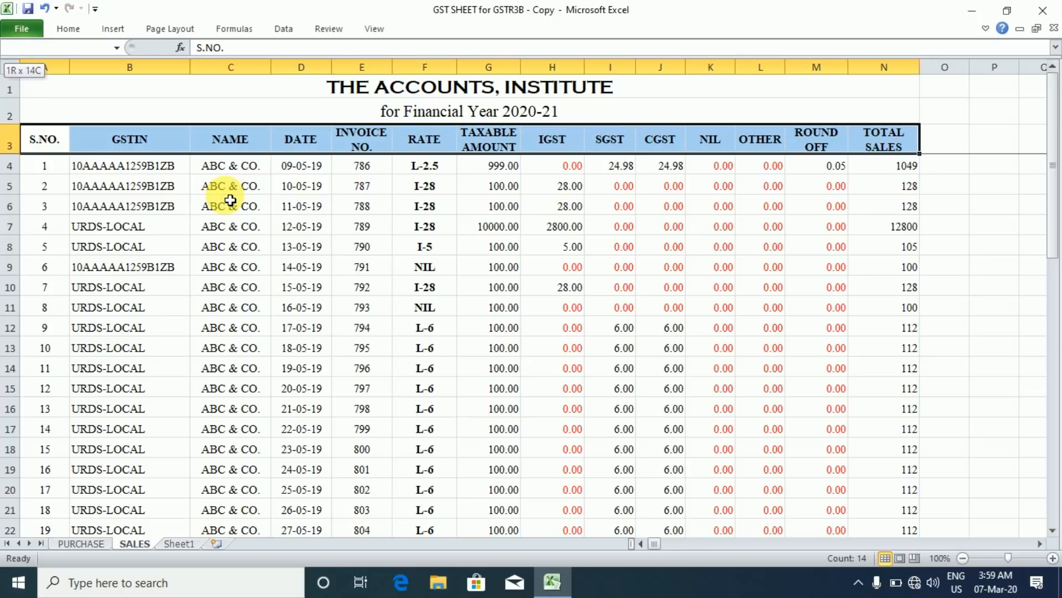
pyautogui.hotkey('shift', 'Down')
pyautogui.hotkey('shift', 'Down')
pyautogui.hotkey('shift', 'Down')
pyautogui.hotkey('shift', 'Down')
pyautogui.hotkey('shift', 'Down')
pyautogui.hotkey('shift', 'Down')
pyautogui.hotkey('shift', 'Down')
pyautogui.hotkey('shift', 'Down')
pyautogui.hotkey('shift', 'Down')
pyautogui.hotkey('shift', 'Down')
pyautogui.hotkey('shift', 'Down')
pyautogui.hotkey('shift', 'Down')
pyautogui.hotkey('shift', 'Down')
pyautogui.hotkey('shift', 'Down')
pyautogui.hotkey('shift', 'Down')
pyautogui.hotkey('shift', 'Down')
pyautogui.hotkey('shift', 'Down')
pyautogui.hotkey('shift', 'Down')
pyautogui.hotkey('shift', 'Down')
pyautogui.hotkey('shift', 'Down')
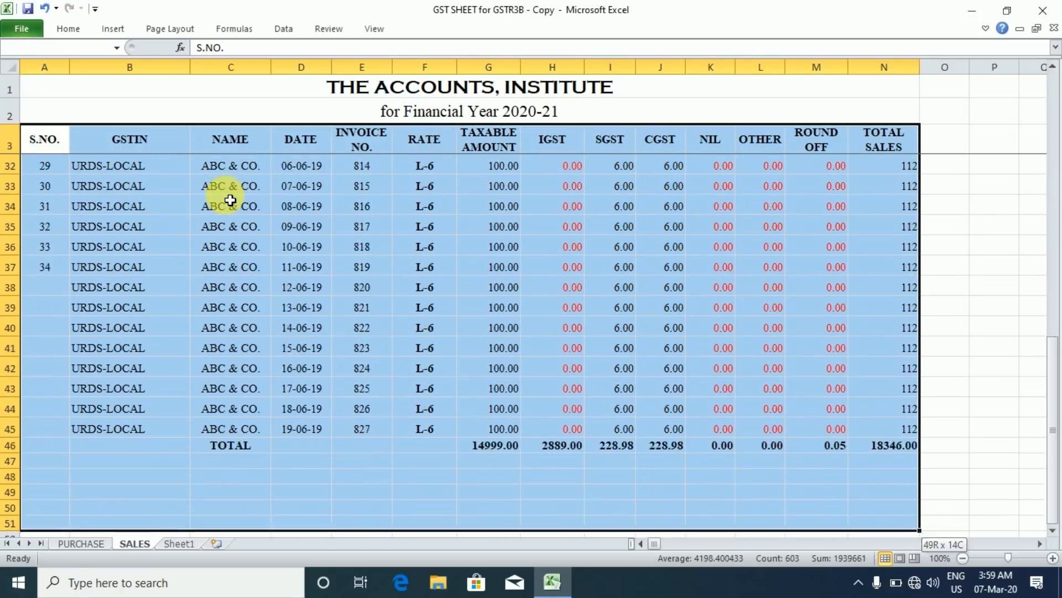
pyautogui.hotkey('shift', 'Down')
pyautogui.hotkey('shift', 'Down')
pyautogui.hotkey('shift', 'Down')
pyautogui.hotkey('shift', 'Down')
pyautogui.hotkey('shift', 'Up')
pyautogui.hotkey('shift', 'Up')
pyautogui.hotkey('shift', 'Up')
pyautogui.hotkey('shift', 'Up')
pyautogui.hotkey('shift', 'Up')
pyautogui.hotkey('shift', 'Up')
pyautogui.hotkey('shift', 'Up')
pyautogui.hotkey('shift', 'Up')
pyautogui.hotkey('shift', 'Up')
pyautogui.hotkey('shift', 'Up')
pyautogui.hotkey('shift', 'Up')
pyautogui.hotkey('shift', 'Up')
pyautogui.hotkey('shift', 'Up')
pyautogui.hotkey('shift', 'Down')
pyautogui.hotkey('shift', 'Down')
pyautogui.hotkey('shift', 'Down')
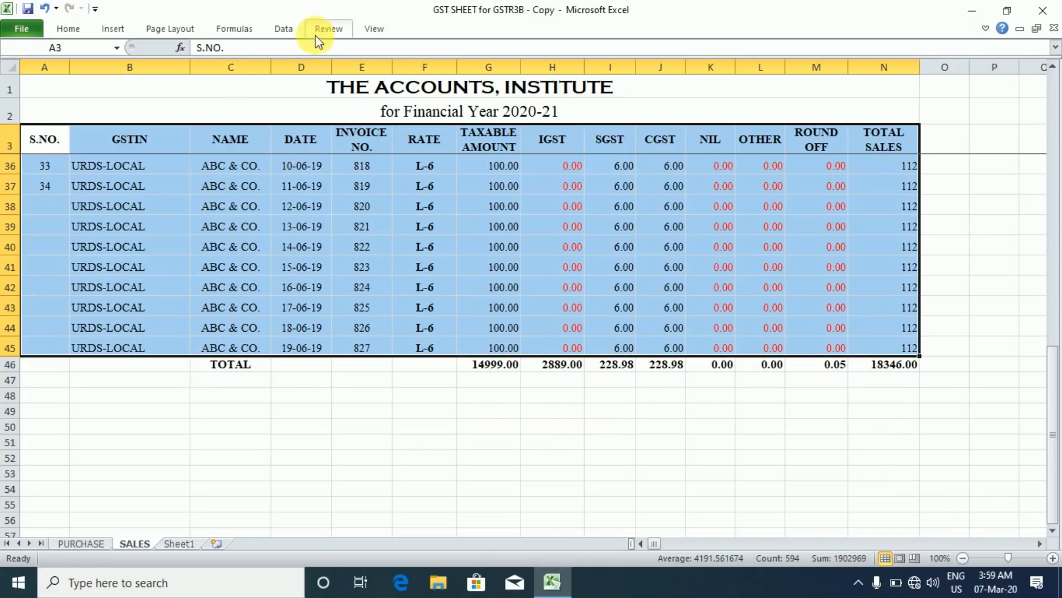
pyautogui.click(283, 28)
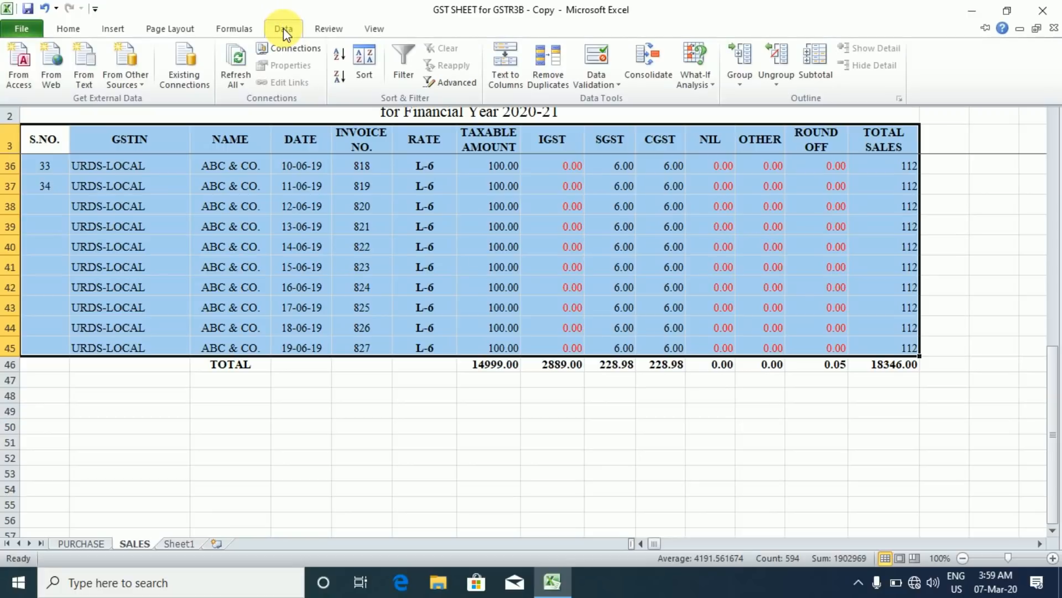
pyautogui.click(404, 63)
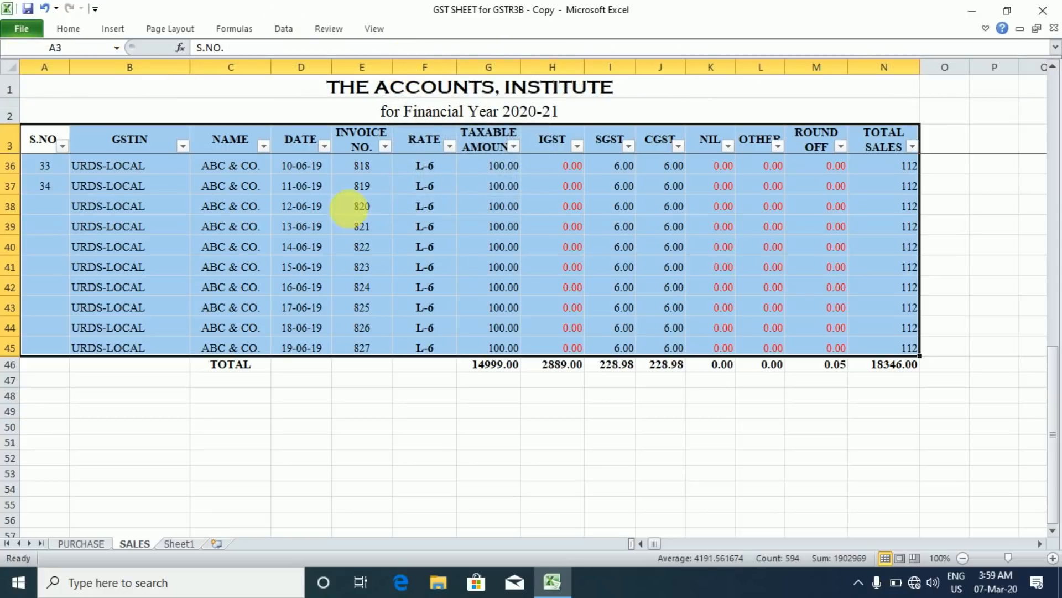
pyautogui.click(345, 226)
pyautogui.click(299, 207)
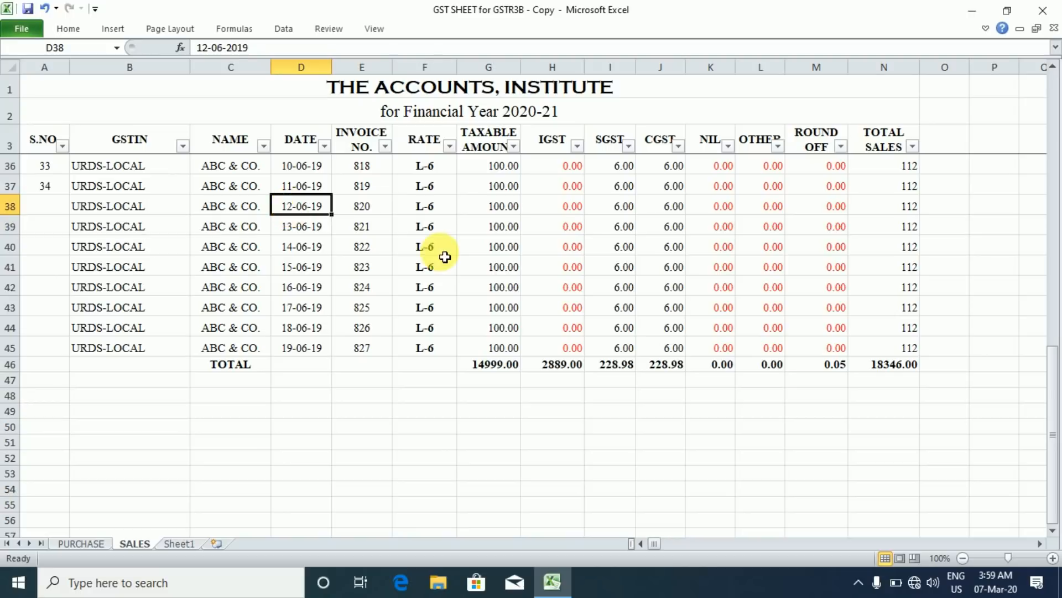
pyautogui.click(254, 190)
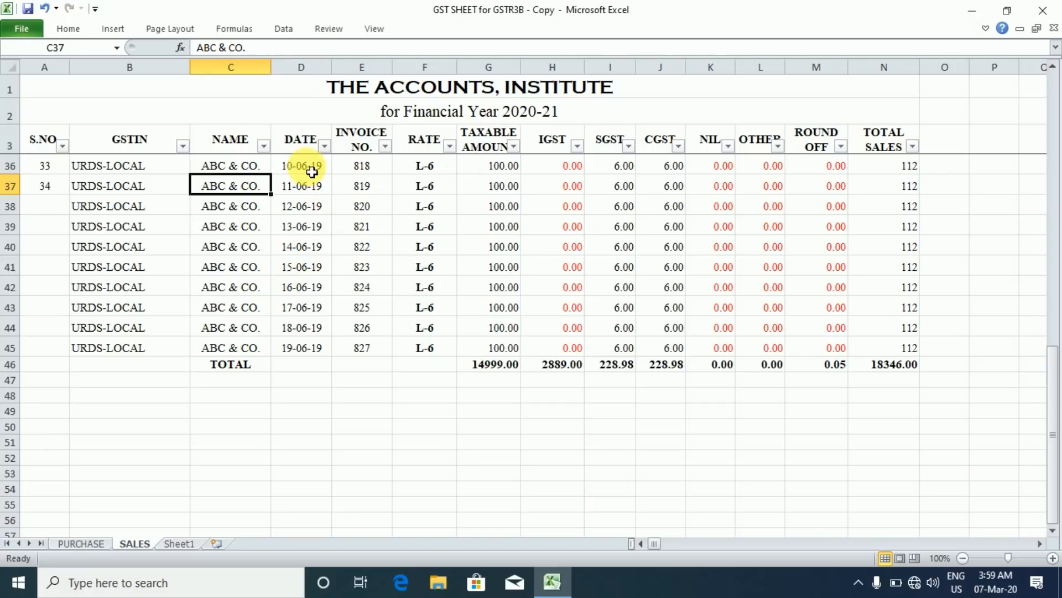
# Step: Filter the DATE column to June 2019 entries only by excluding May
pyautogui.click(325, 147)
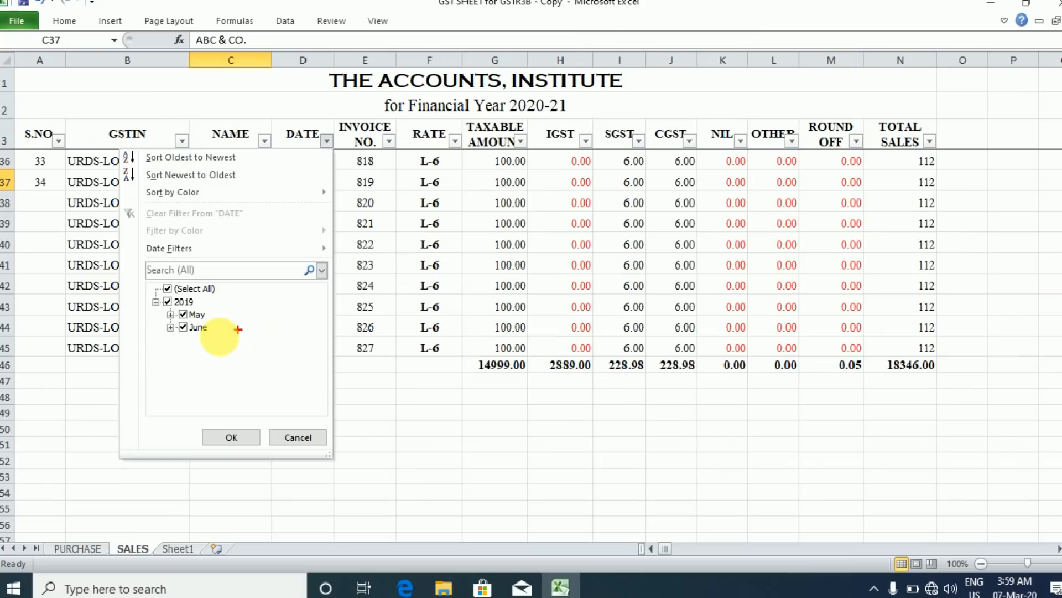
pyautogui.press('Escape')
pyautogui.click(324, 146)
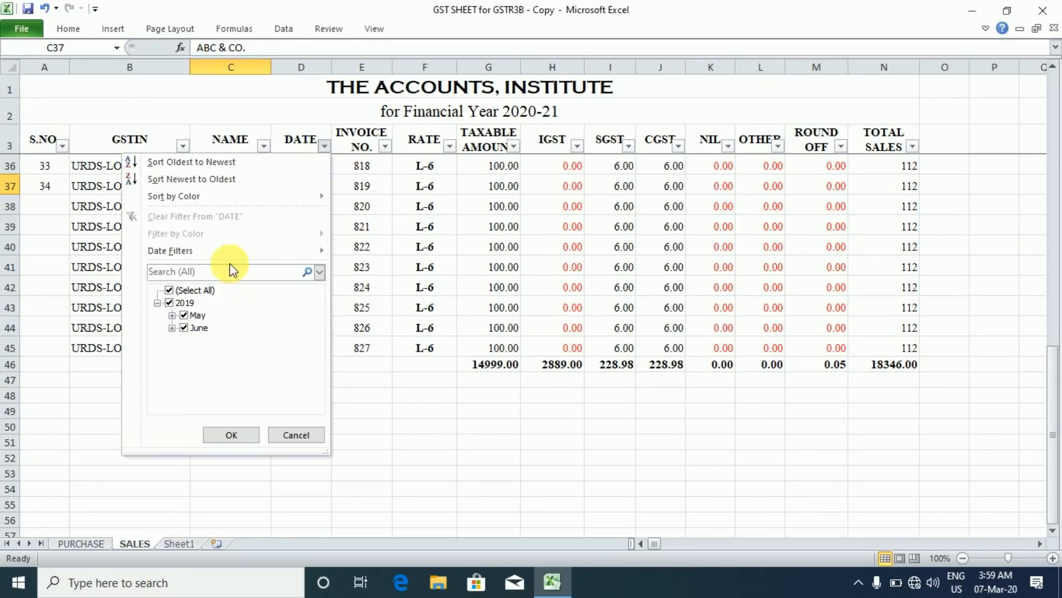
pyautogui.click(188, 316)
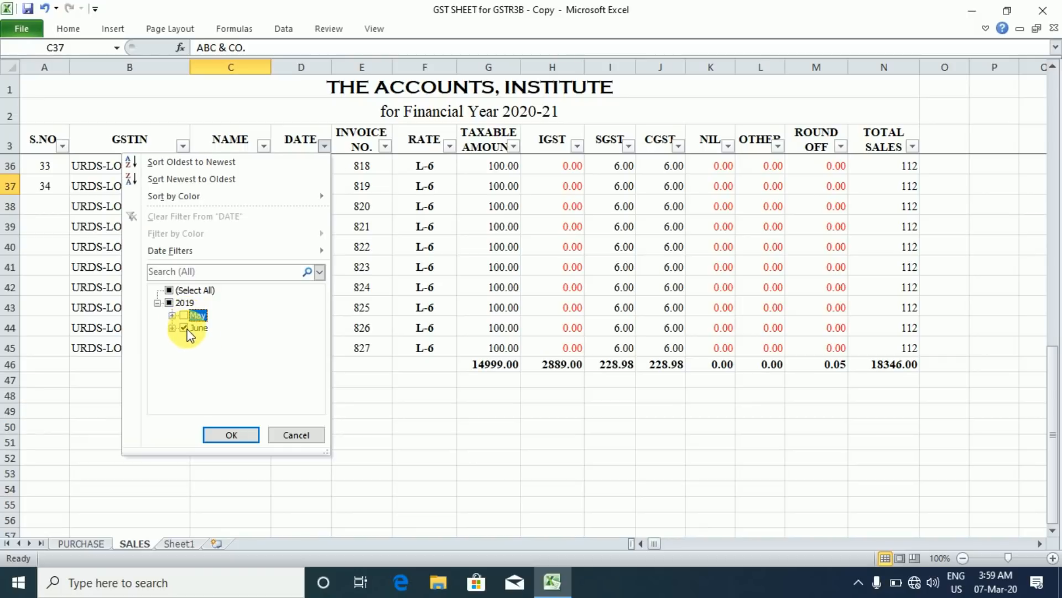
pyautogui.click(230, 434)
pyautogui.click(301, 255)
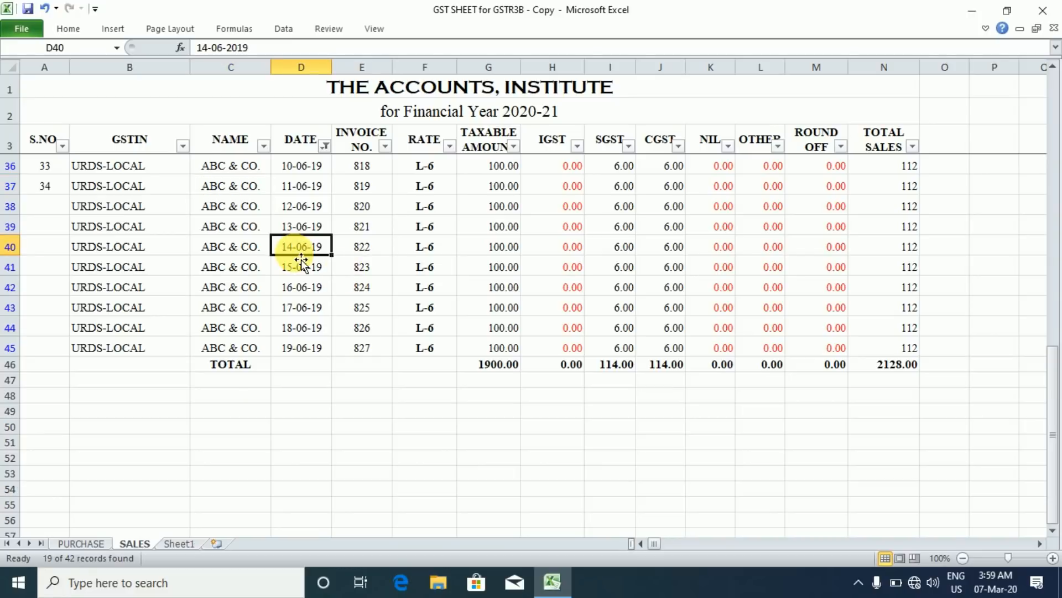
# Step: Return to the heading row and examine the first filtered entries beneath it
pyautogui.press('Left')
pyautogui.press('Up')
pyautogui.press('Up')
pyautogui.press('Up')
pyautogui.press('Up')
pyautogui.press('Up')
pyautogui.press('Up')
pyautogui.press('Up')
pyautogui.press('Up')
pyautogui.press('Up')
pyautogui.press('Up')
pyautogui.press('Up')
pyautogui.press('Up')
pyautogui.press('Up')
pyautogui.press('Up')
pyautogui.press('Up')
pyautogui.press('Up')
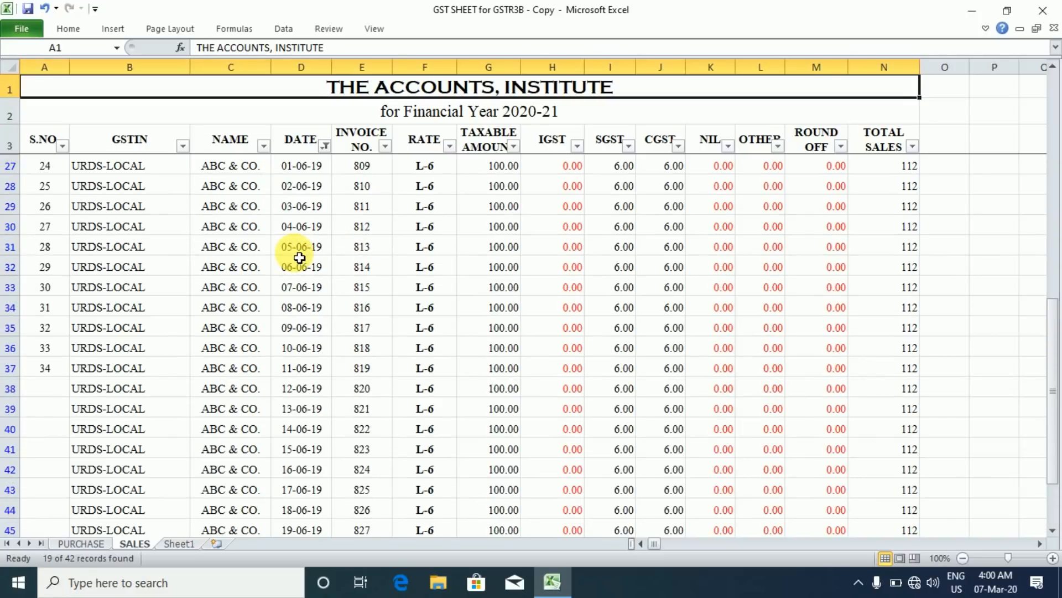
pyautogui.press('Right')
pyautogui.press('Down')
pyautogui.press('Down')
pyautogui.press('Left')
pyautogui.press('Left')
pyautogui.press('Left')
pyautogui.press('Left')
pyautogui.press('Left')
pyautogui.press('Left')
pyautogui.press('Left')
pyautogui.press('Left')
pyautogui.press('Left')
pyautogui.press('Left')
pyautogui.press('Left')
pyautogui.press('Left')
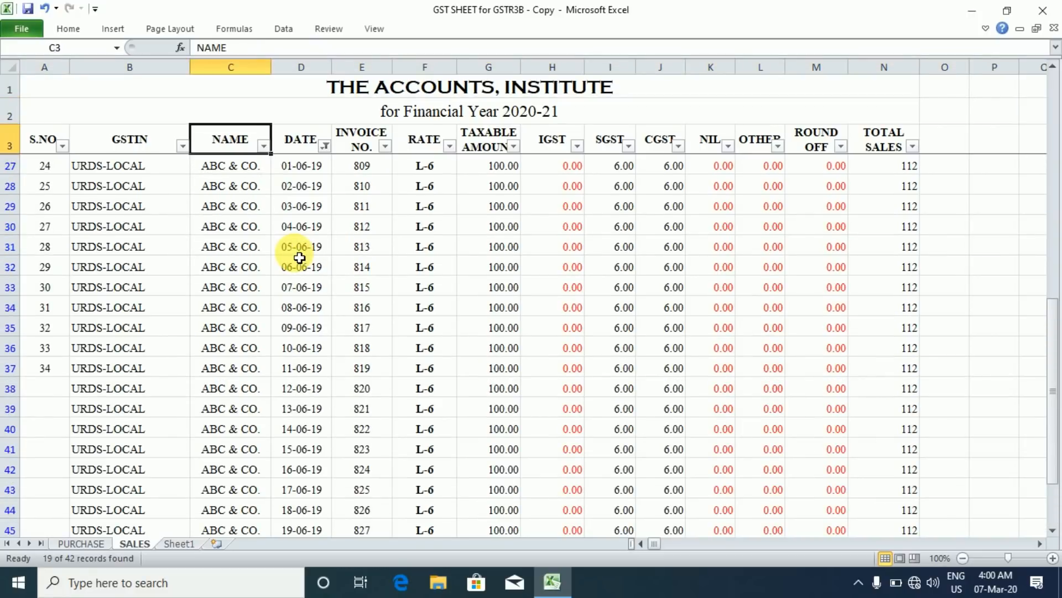
# Step: Go through the filtered dates in the DATE column from D27 down to D45
pyautogui.press('Right')
pyautogui.press('Down')
pyautogui.press('Down')
pyautogui.press('Up')
pyautogui.press('Down')
pyautogui.press('Down')
pyautogui.press('Down')
pyautogui.press('Down')
pyautogui.press('Down')
pyautogui.press('Down')
pyautogui.press('Down')
pyautogui.press('Down')
pyautogui.press('Down')
pyautogui.press('Down')
pyautogui.press('Down')
pyautogui.press('Down')
pyautogui.press('Down')
pyautogui.press('Down')
pyautogui.press('Down')
pyautogui.press('Down')
pyautogui.press('Down')
pyautogui.press('Down')
pyautogui.press('Down')
pyautogui.press('Down')
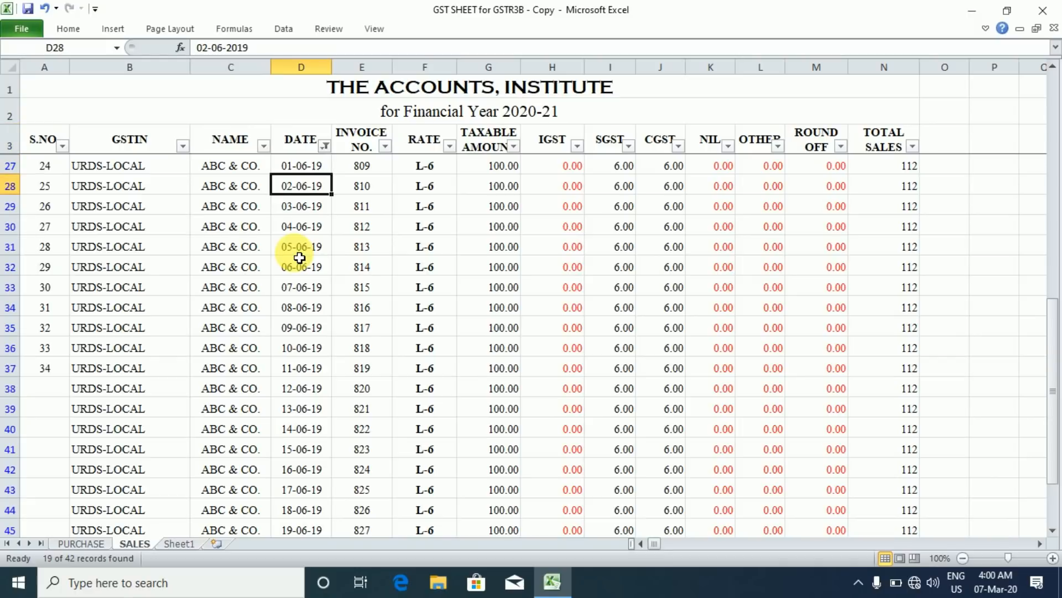
pyautogui.press('Up')
pyautogui.press('Up')
pyautogui.press('Up')
pyautogui.press('Up')
pyautogui.press('Up')
pyautogui.press('Up')
pyautogui.press('Up')
pyautogui.press('Up')
pyautogui.press('Up')
pyautogui.press('Up')
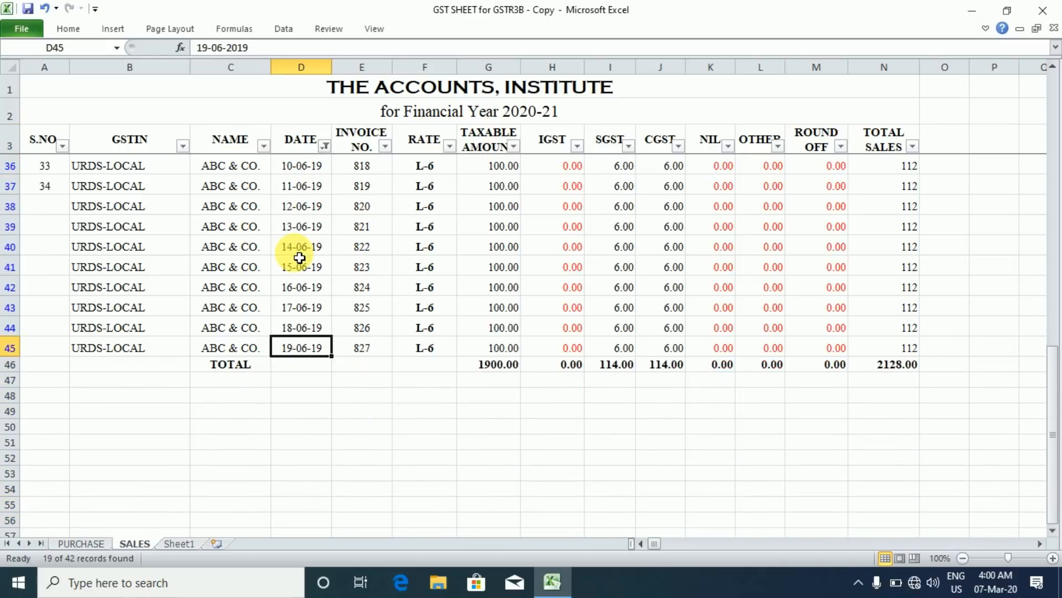
# Step: Examine the filtered taxable amount, IGST, SGST and CGST totals in G46:J46
pyautogui.press('Up')
pyautogui.press('Right')
pyautogui.press('Right')
pyautogui.press('Right')
pyautogui.press('Down')
pyautogui.press('Down')
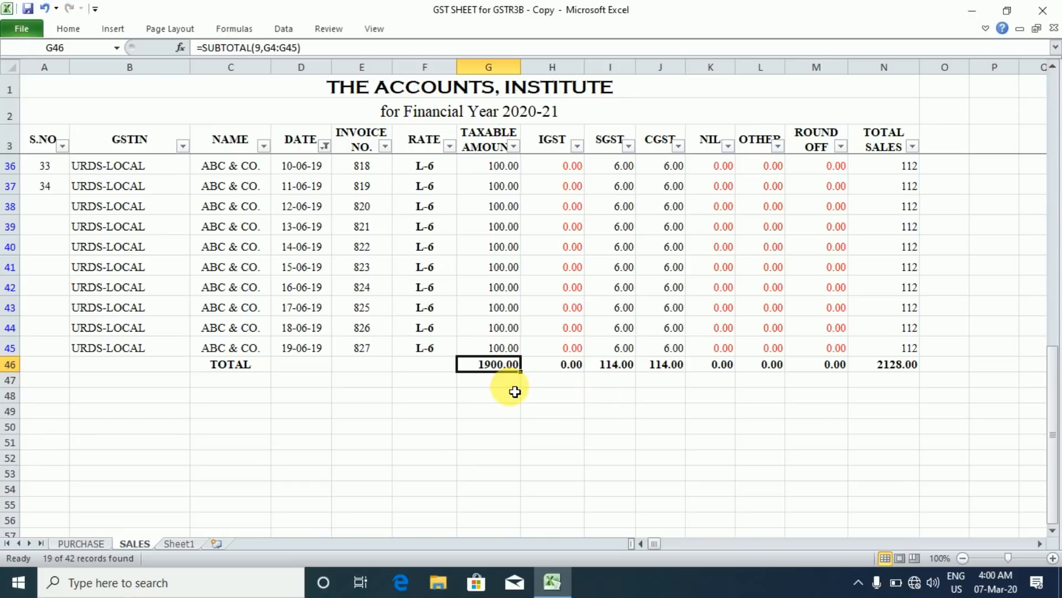
pyautogui.click(569, 367)
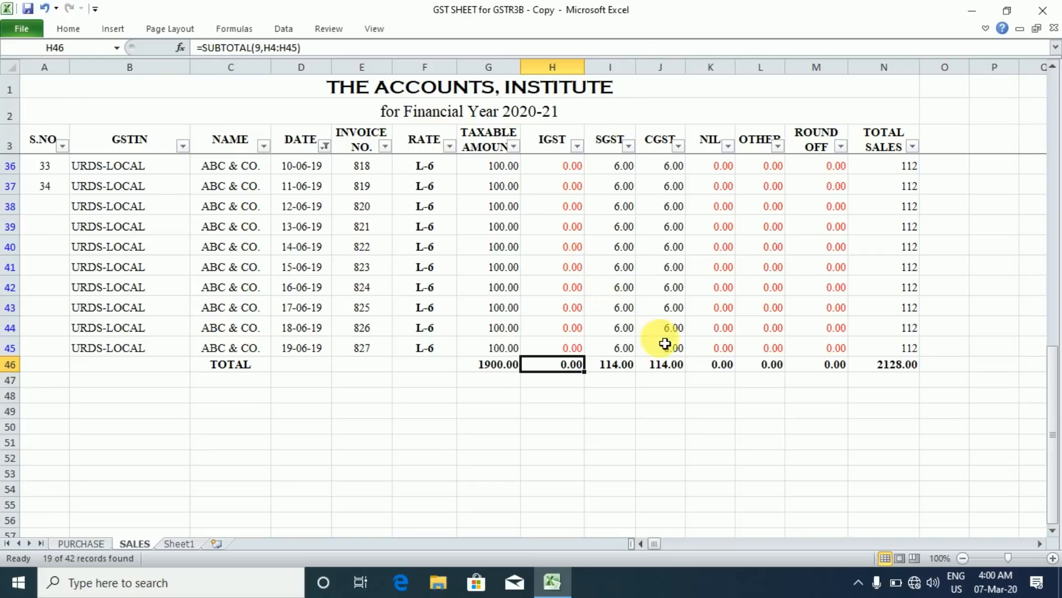
pyautogui.click(621, 367)
pyautogui.click(665, 373)
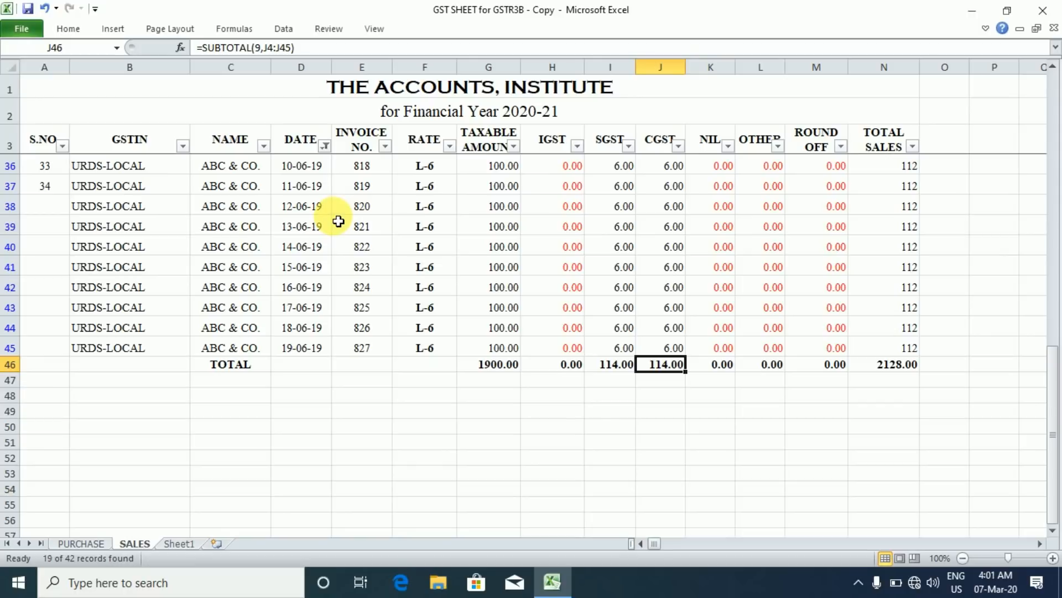
# Step: Return to the first filtered invoice in E27 and inspect the rates offered by the RATE filter
pyautogui.click(375, 187)
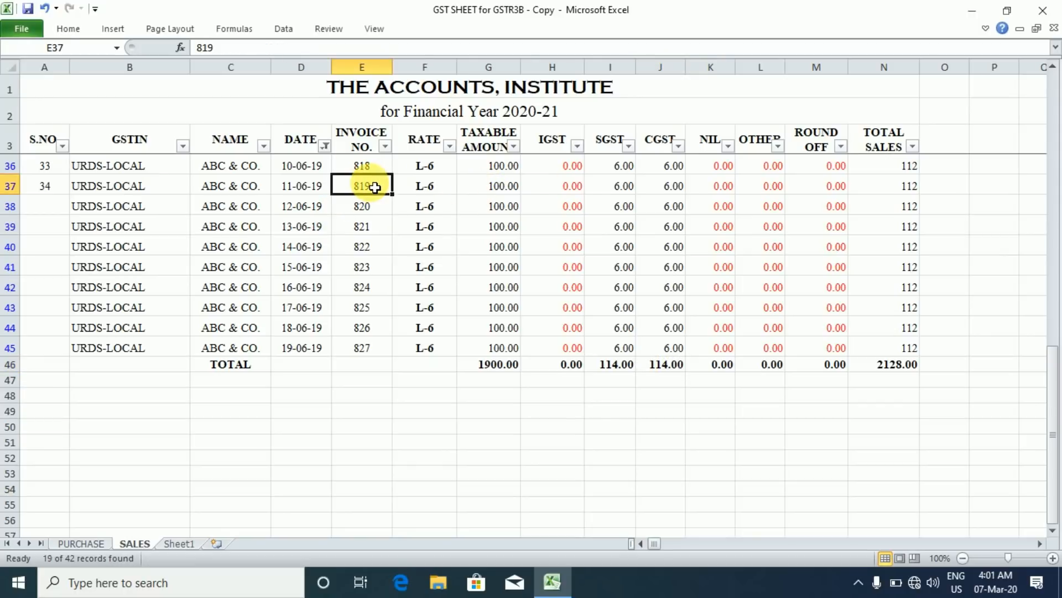
pyautogui.hotkey('ctrl', 'Up')
pyautogui.press('Down')
pyautogui.press('Down')
pyautogui.press('Down')
pyautogui.press('Up')
pyautogui.press('Up')
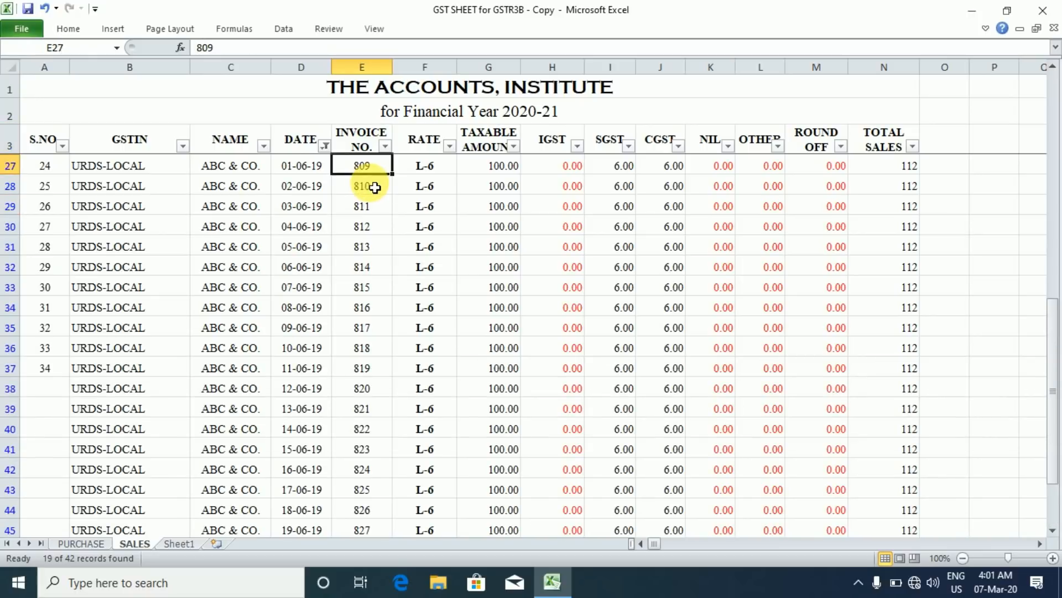
pyautogui.press('Up')
pyautogui.press('Down')
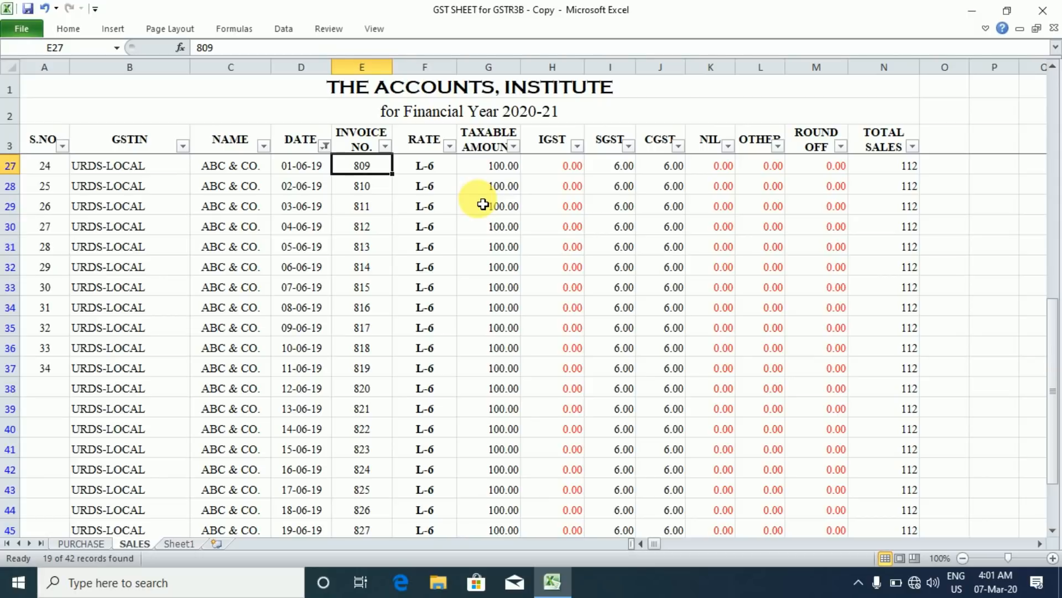
pyautogui.click(451, 147)
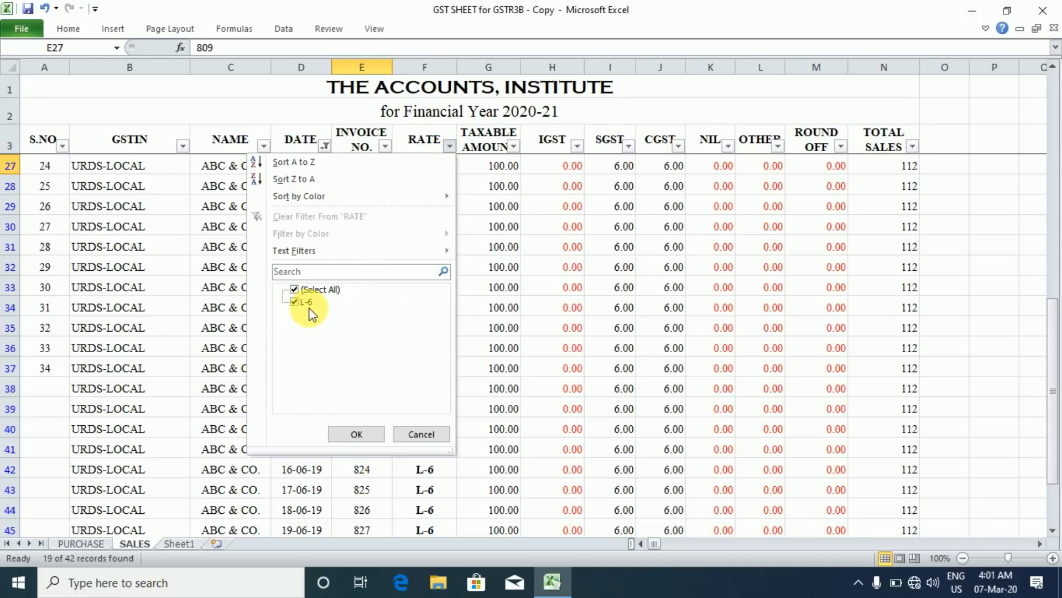
pyautogui.press('Escape')
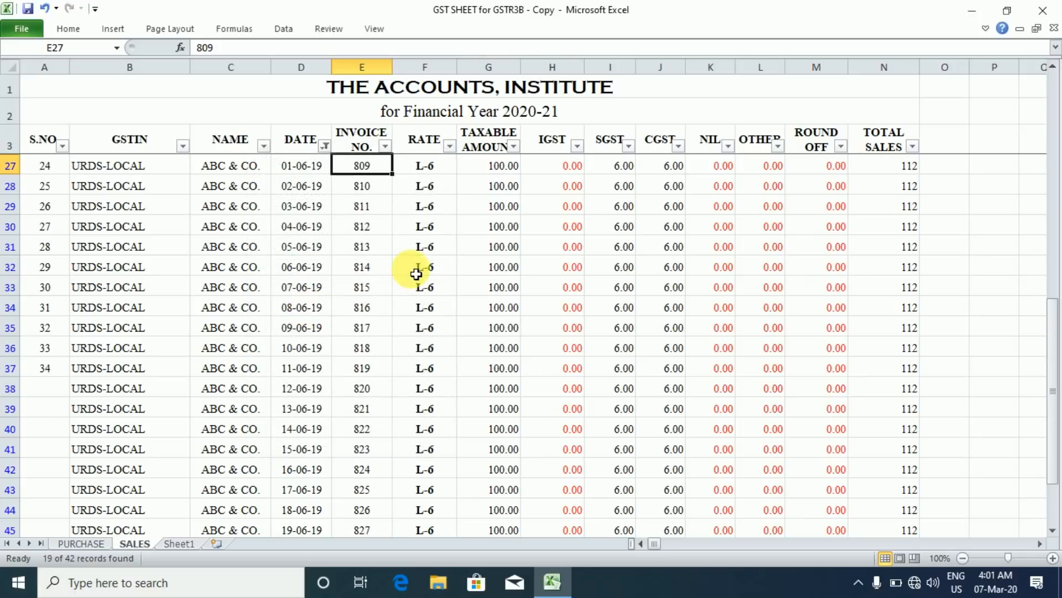
# Step: Set the rate in F31 and F32 to NIL, and check the tax cells and the NIL formula in K31
pyautogui.click(429, 250)
pyautogui.click(464, 248)
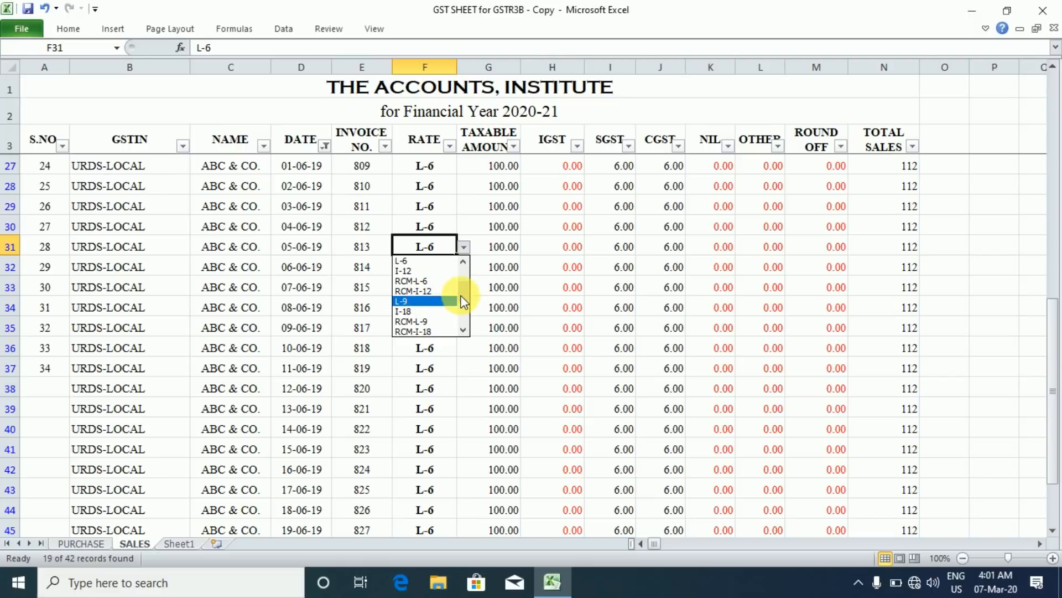
pyautogui.scroll(-2, 462, 289)
pyautogui.click(442, 278)
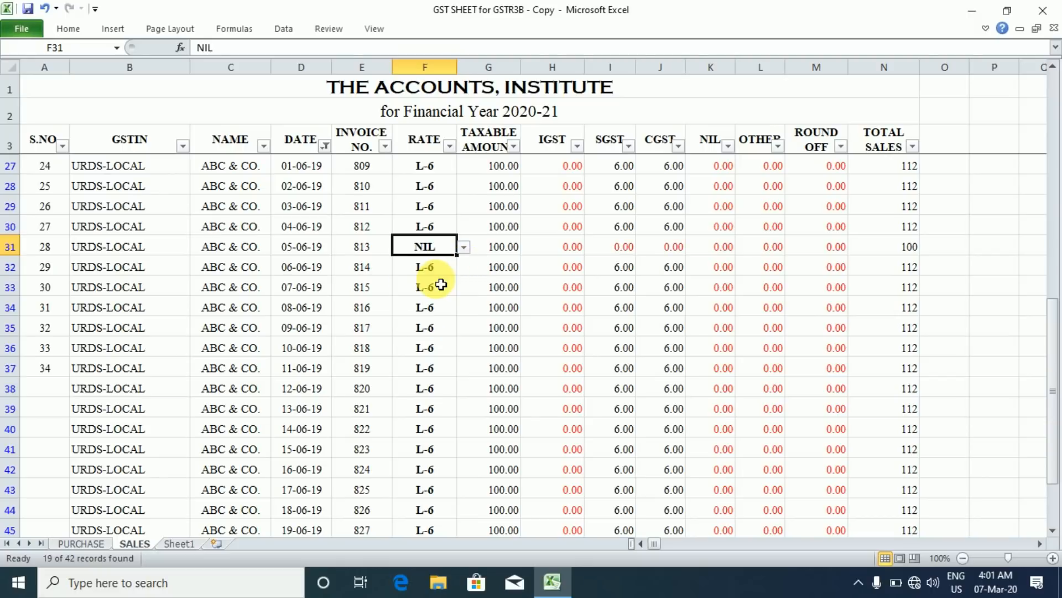
pyautogui.click(430, 273)
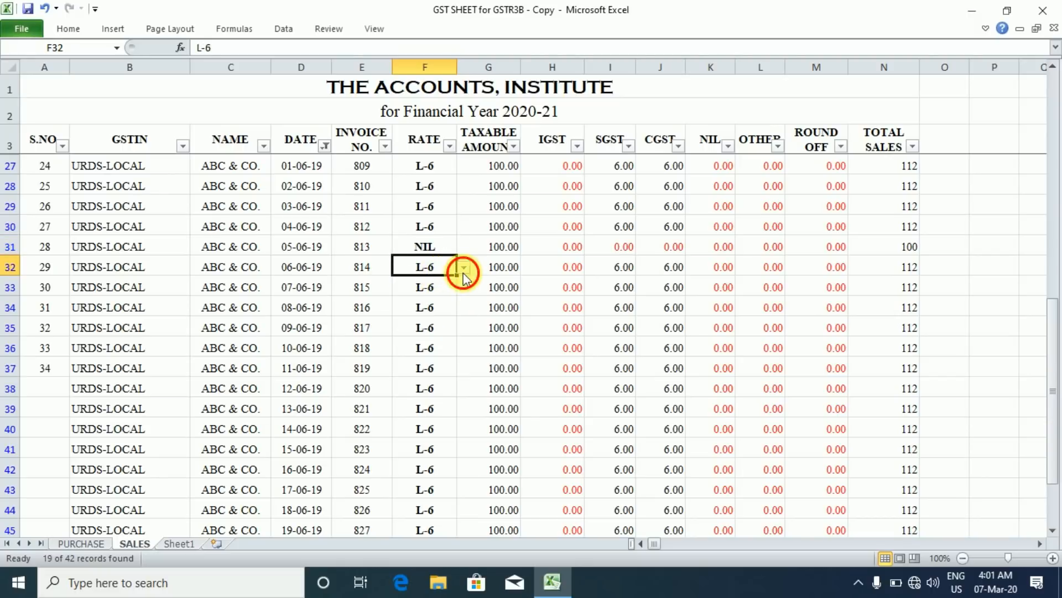
pyautogui.click(463, 270)
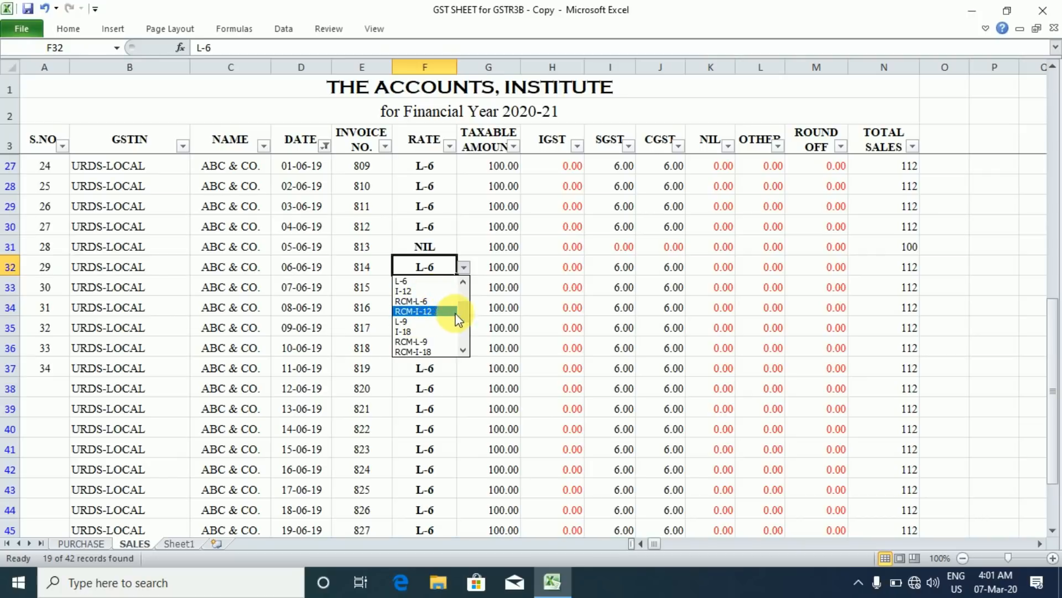
pyautogui.scroll(1, 462, 312)
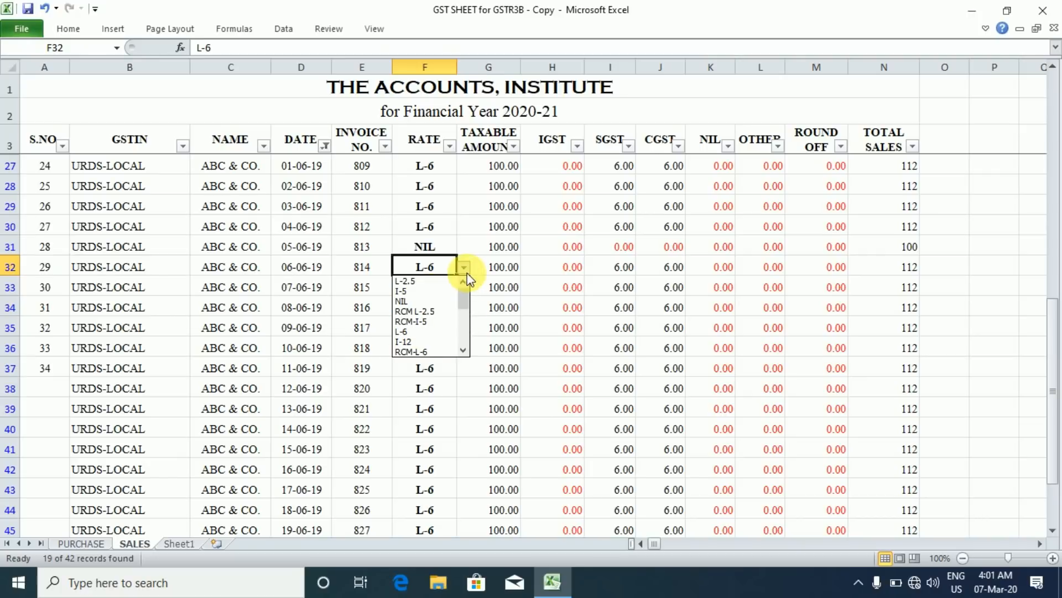
pyautogui.click(430, 300)
pyautogui.moveTo(490, 304); pyautogui.dragTo(774, 254)
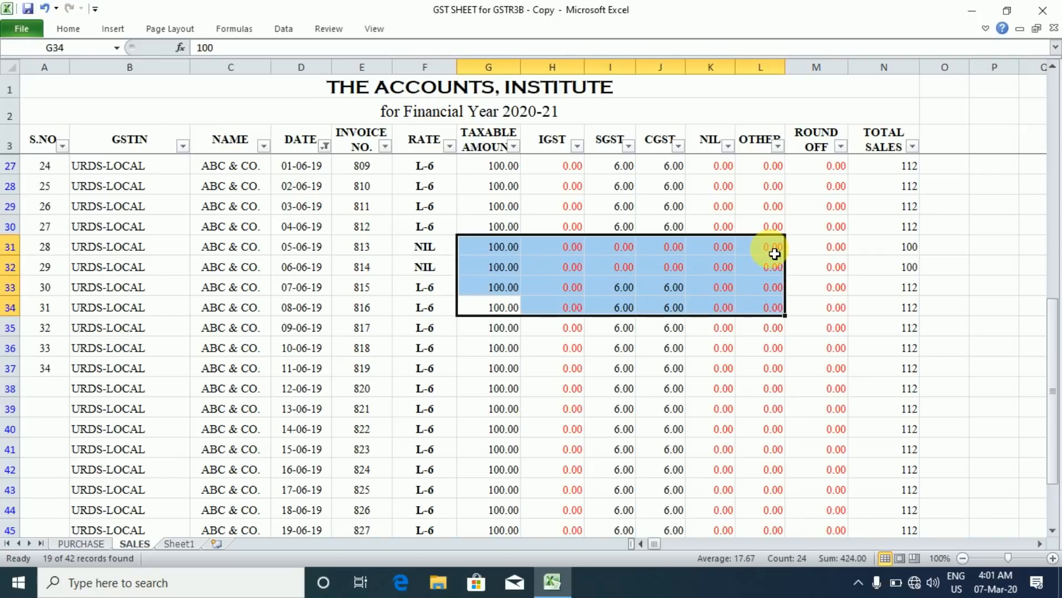
pyautogui.click(710, 257)
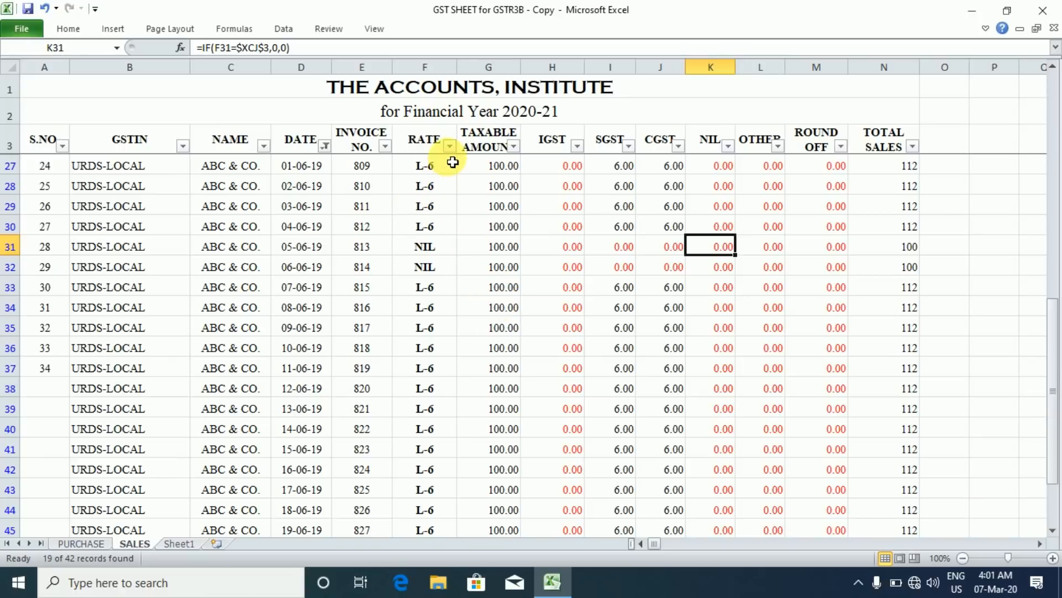
# Step: Filter the RATE column to L-6 only, excluding NIL, and check the taxable amount total in G46
pyautogui.click(314, 153)
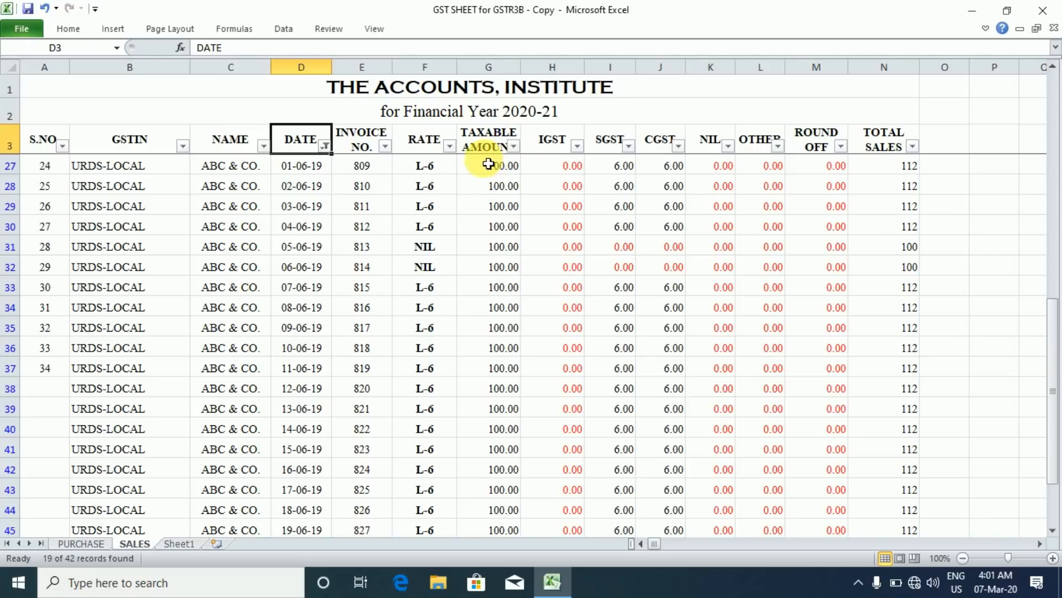
pyautogui.click(451, 146)
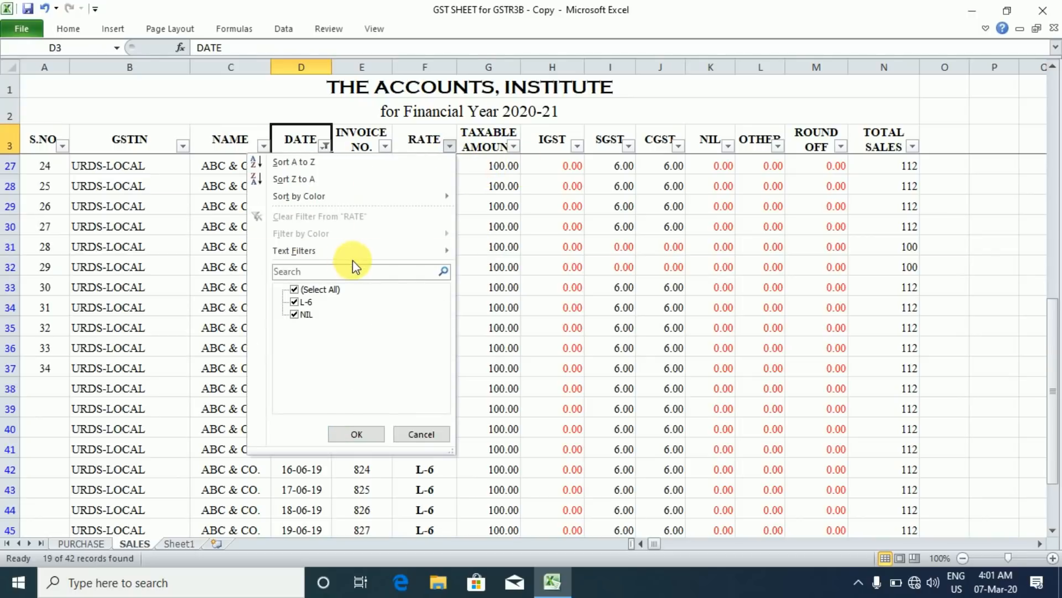
pyautogui.click(294, 317)
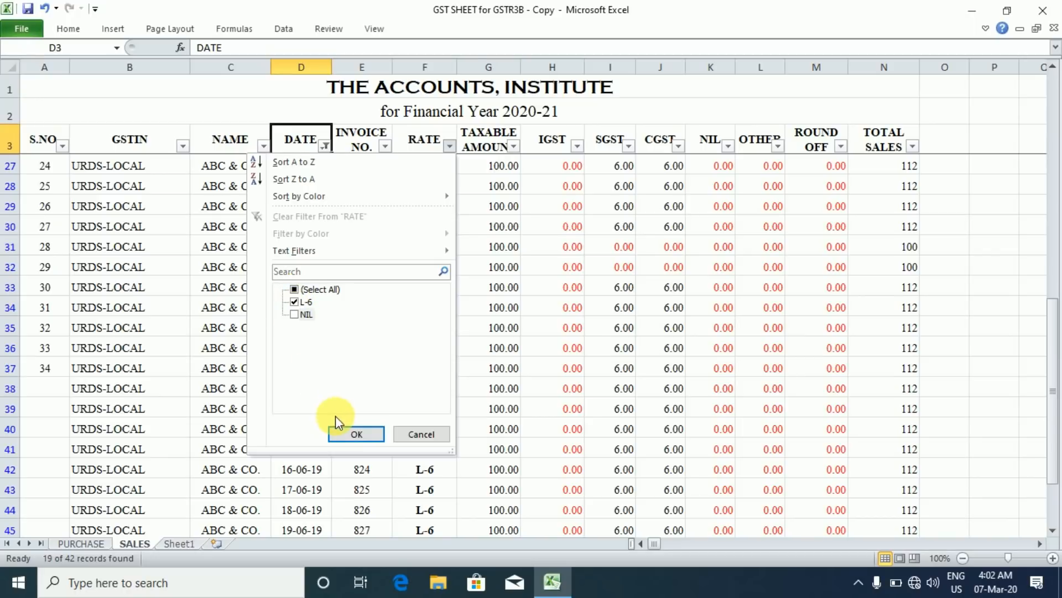
pyautogui.click(354, 434)
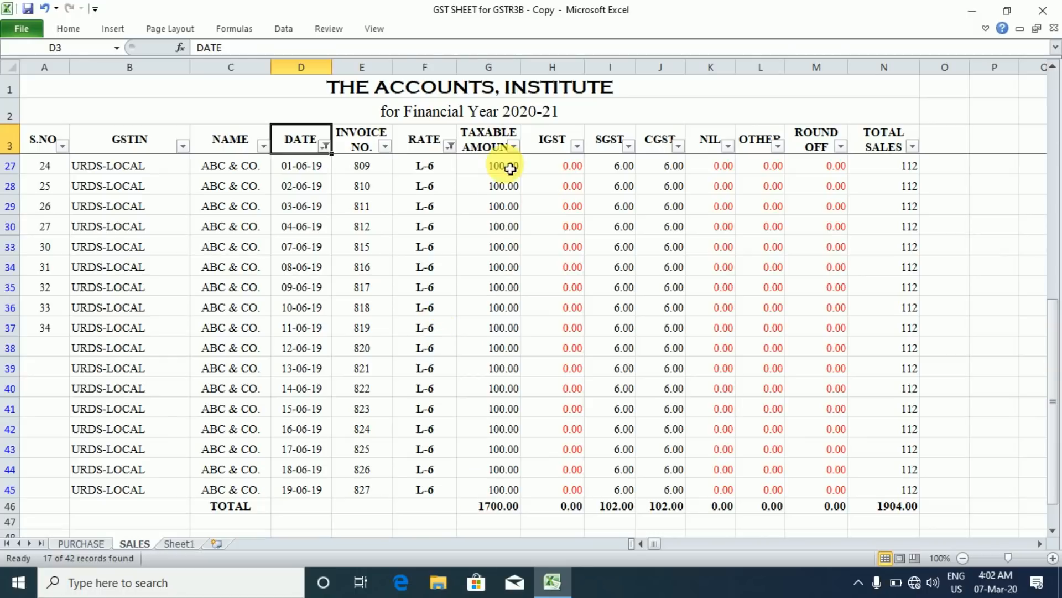
pyautogui.click(495, 511)
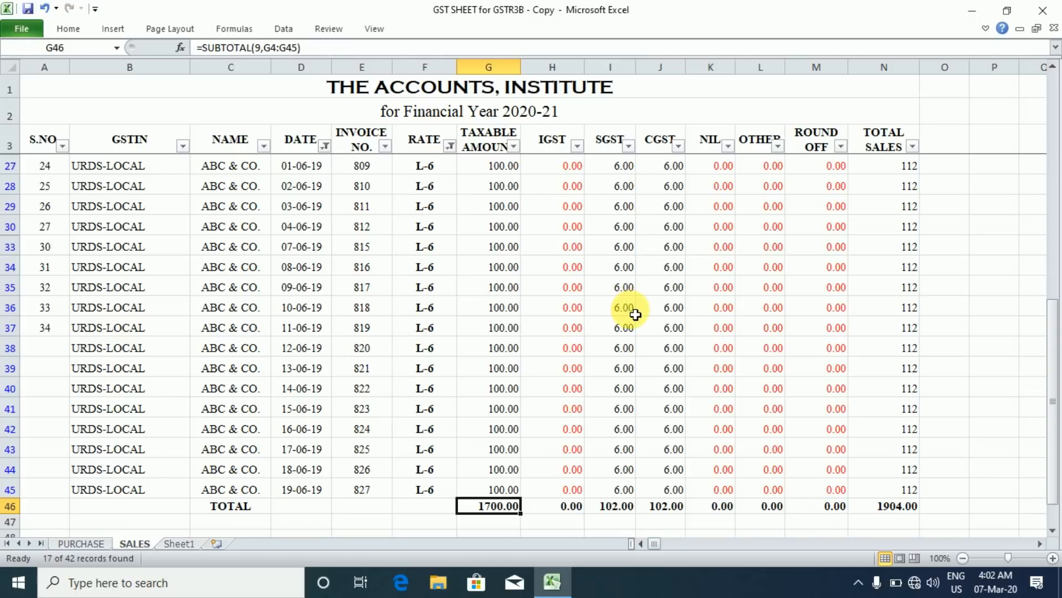
# Step: Change the RATE filter to show only the NIL entries, excluding L-6
pyautogui.click(450, 146)
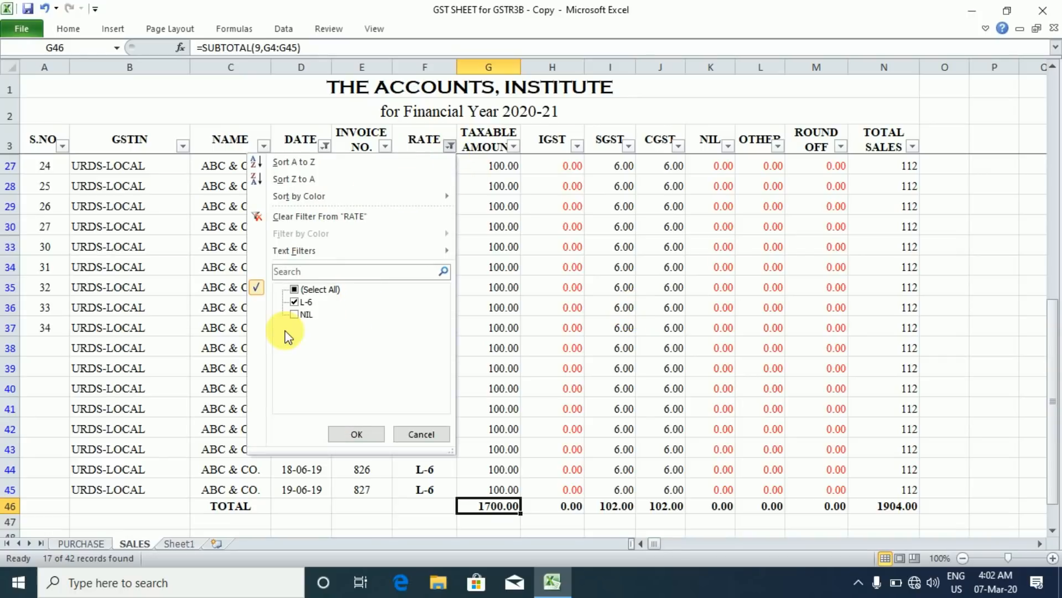
pyautogui.click(294, 303)
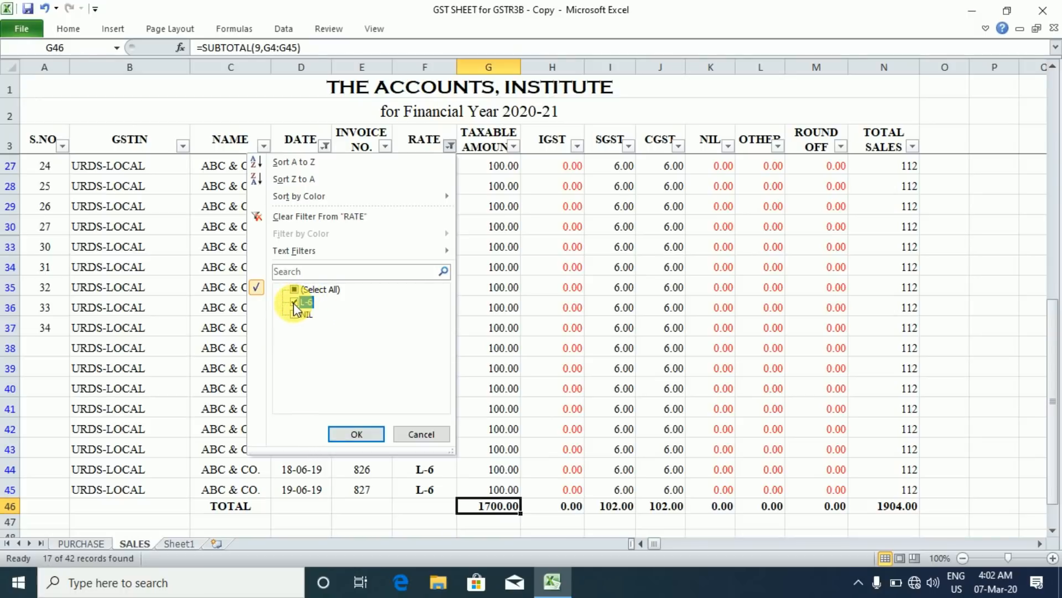
pyautogui.click(293, 314)
pyautogui.click(358, 435)
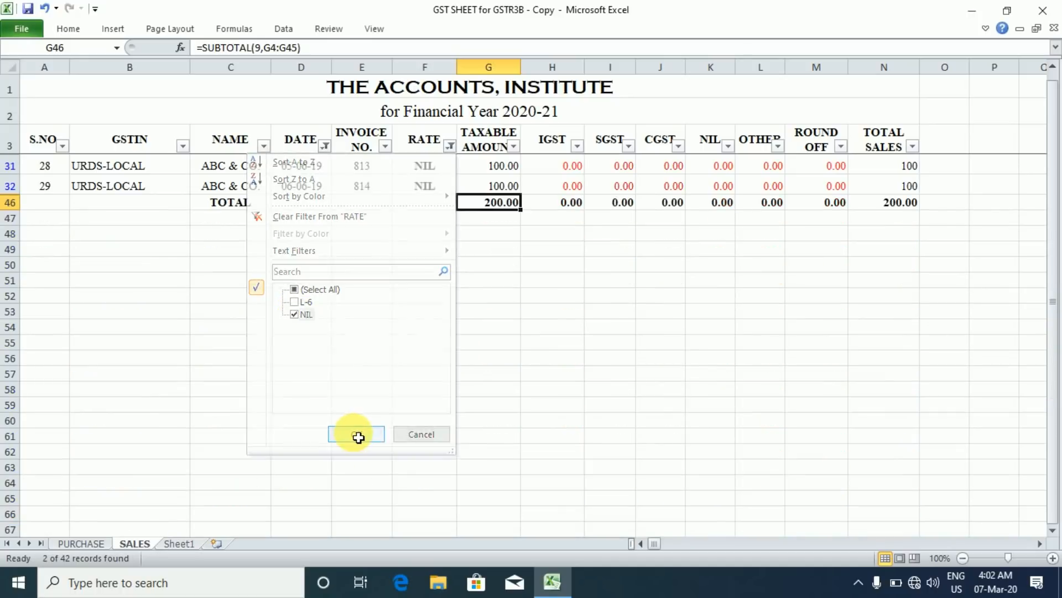
# Step: Examine the taxable amount in G31, the IGST heading and the CGST cells J31 and J32 of the NIL-rated invoices
pyautogui.click(506, 168)
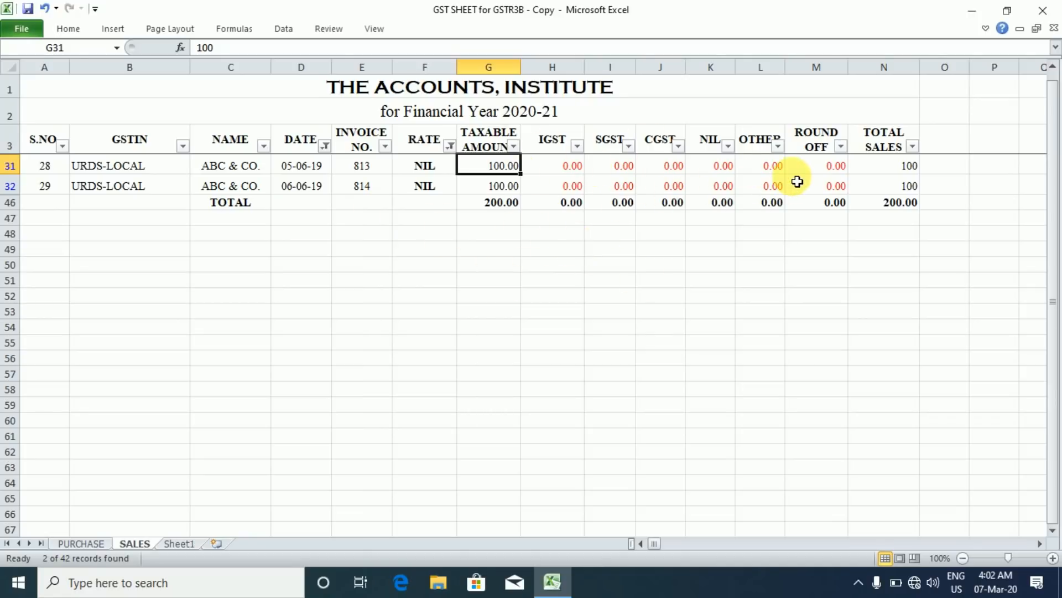
pyautogui.click(564, 144)
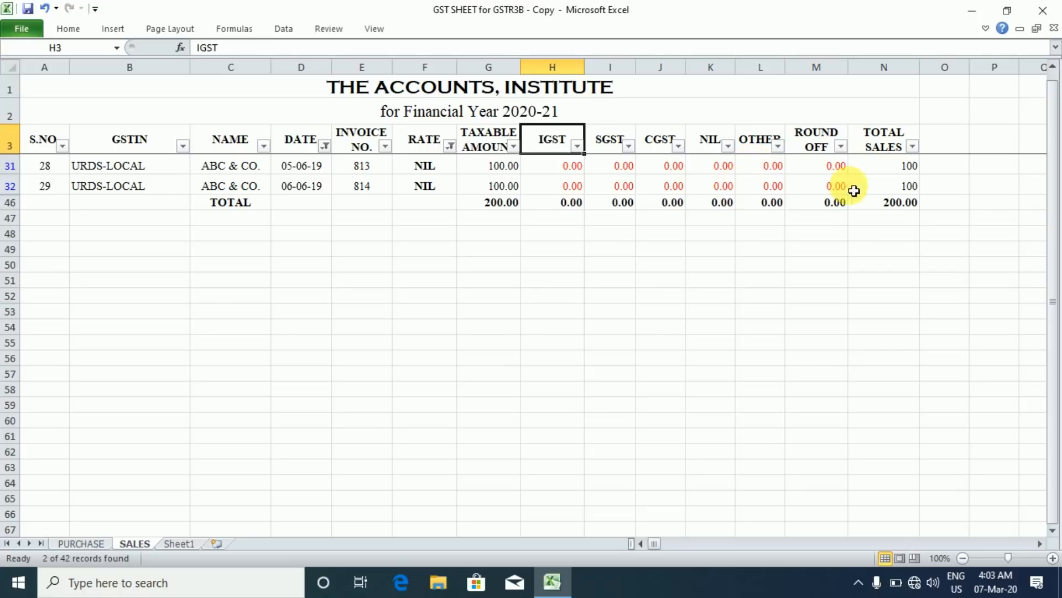
pyautogui.click(671, 186)
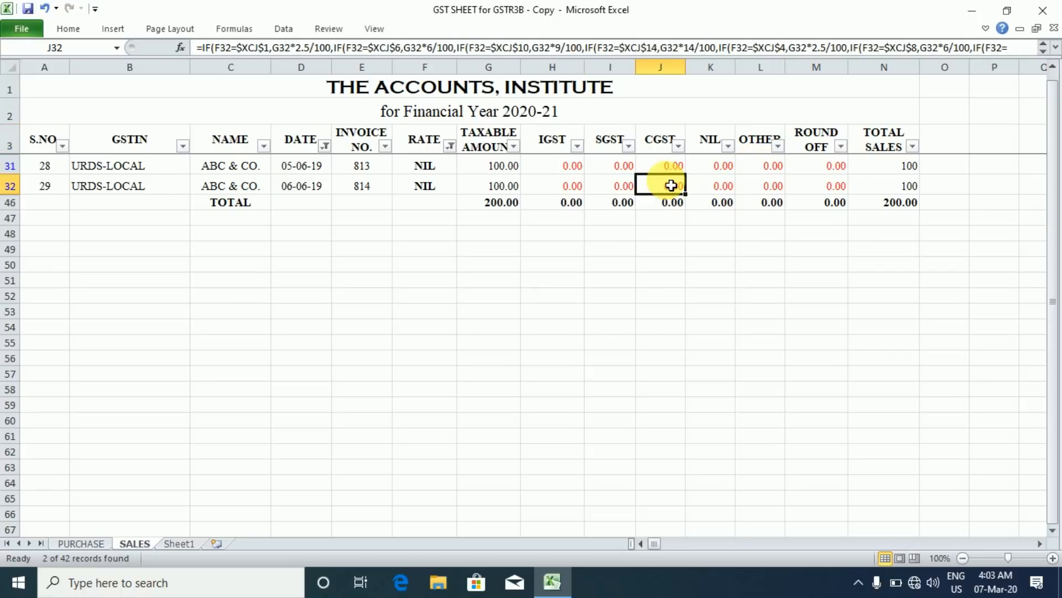
pyautogui.click(676, 171)
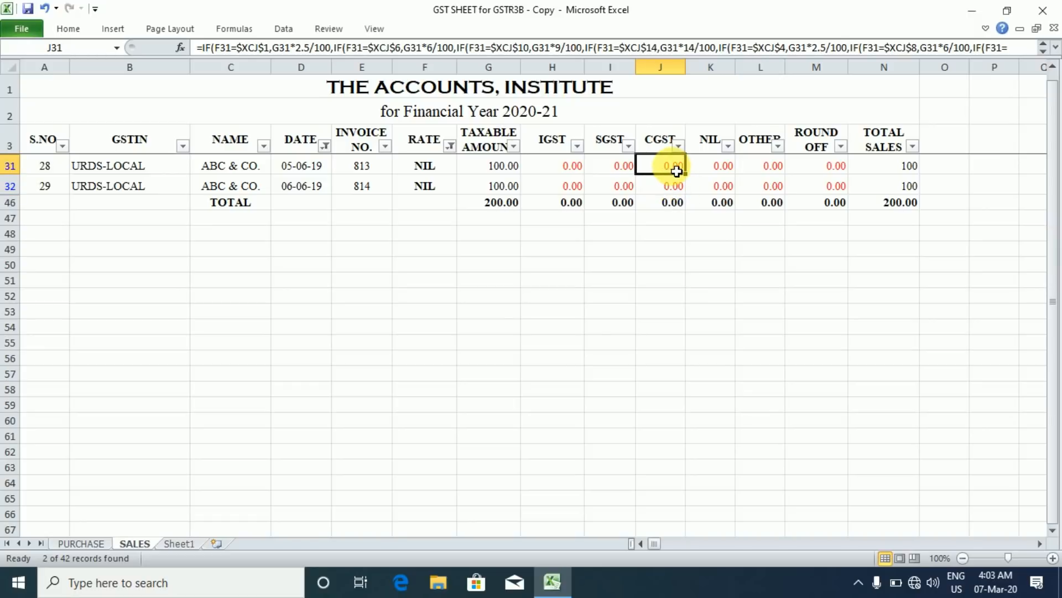
pyautogui.click(473, 234)
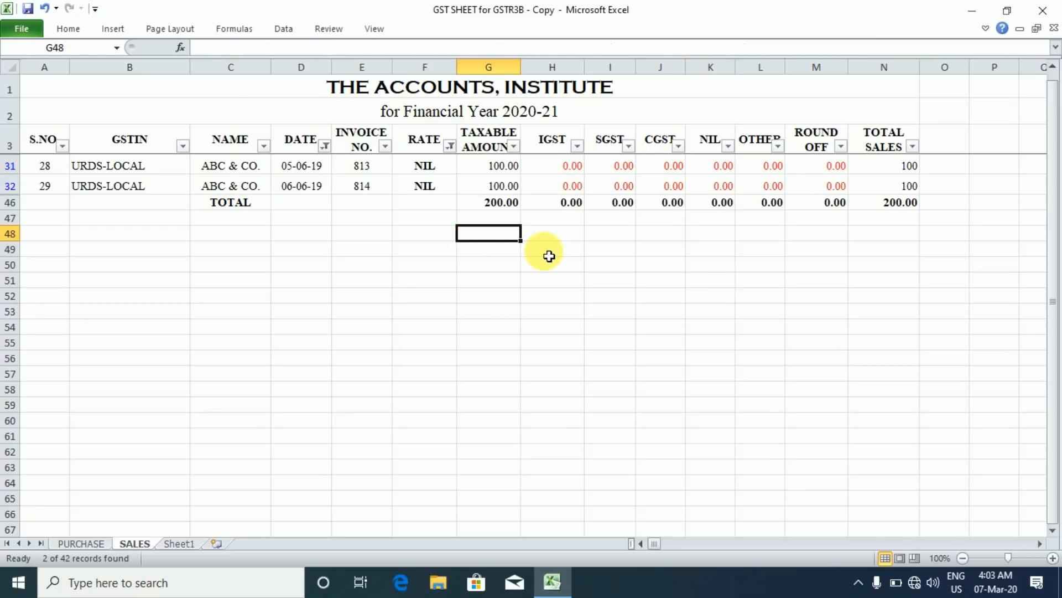
# Step: Switch to the PURCHASE sheet and inspect the rates available for F5, leaving the cell blank
pyautogui.click(78, 544)
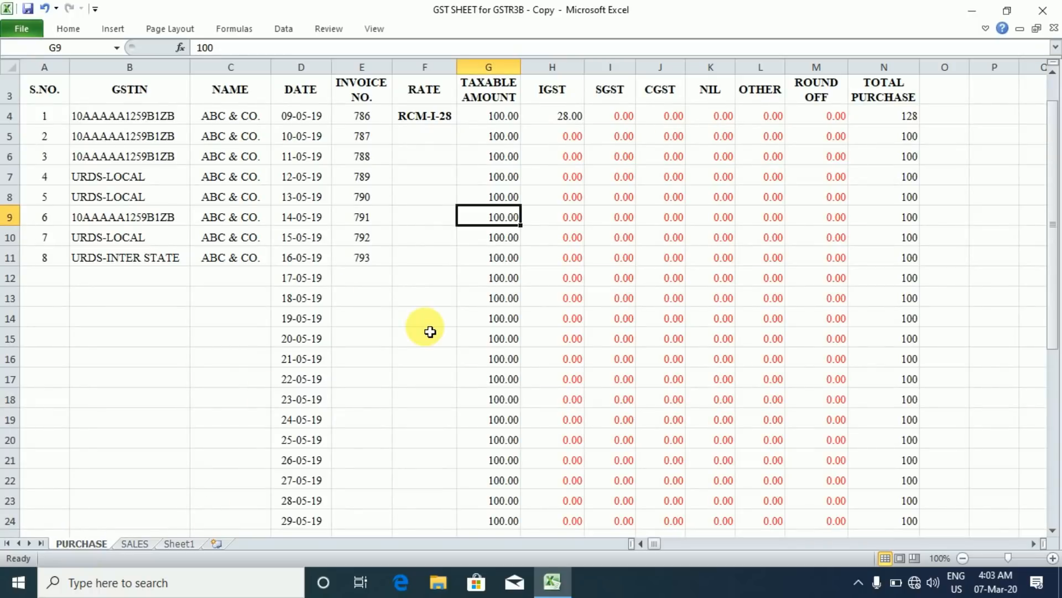
pyautogui.click(515, 134)
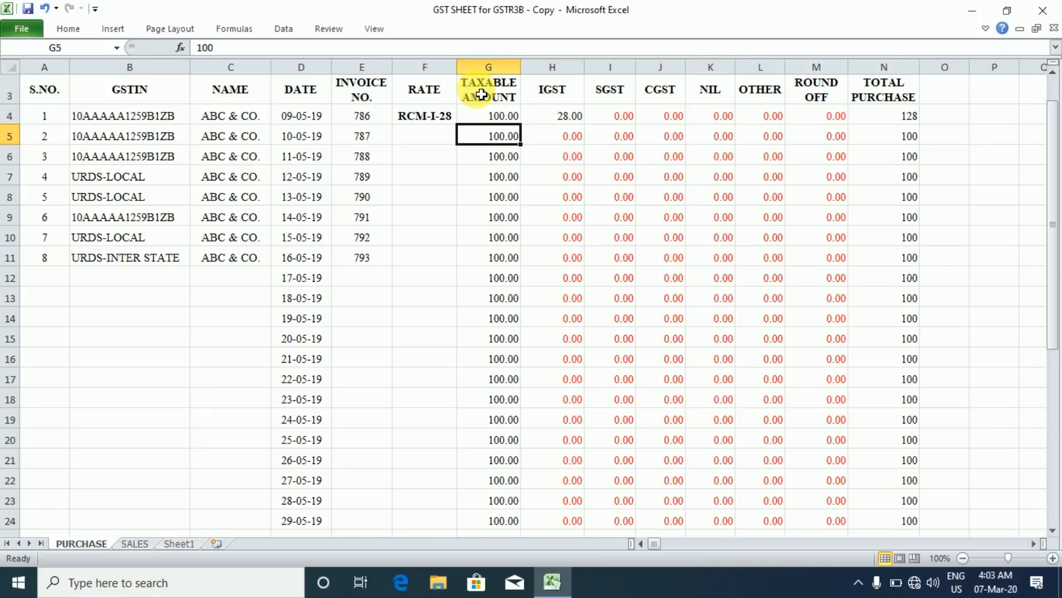
pyautogui.click(426, 135)
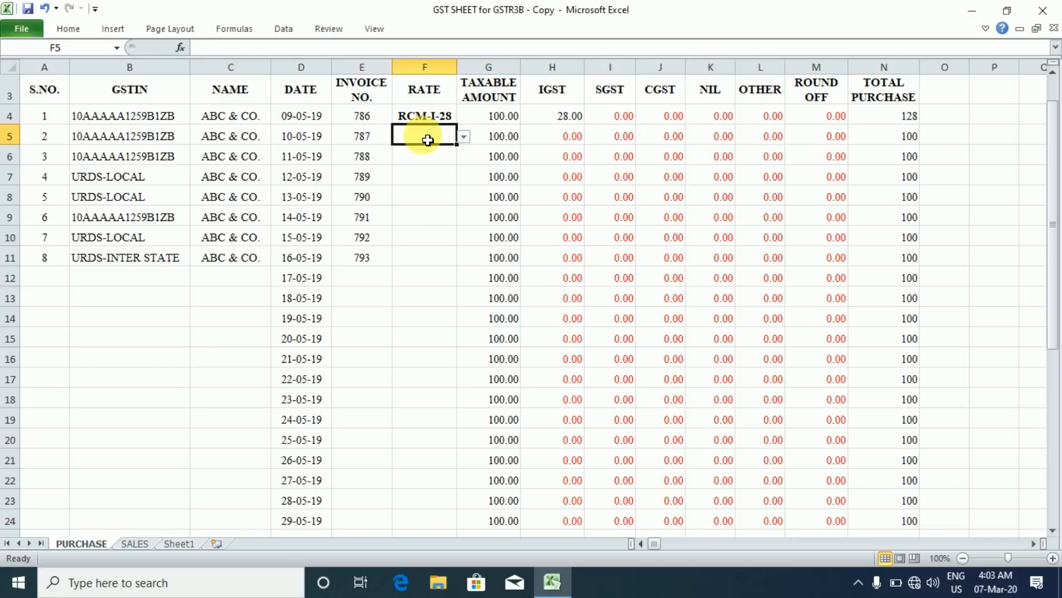
pyautogui.click(465, 137)
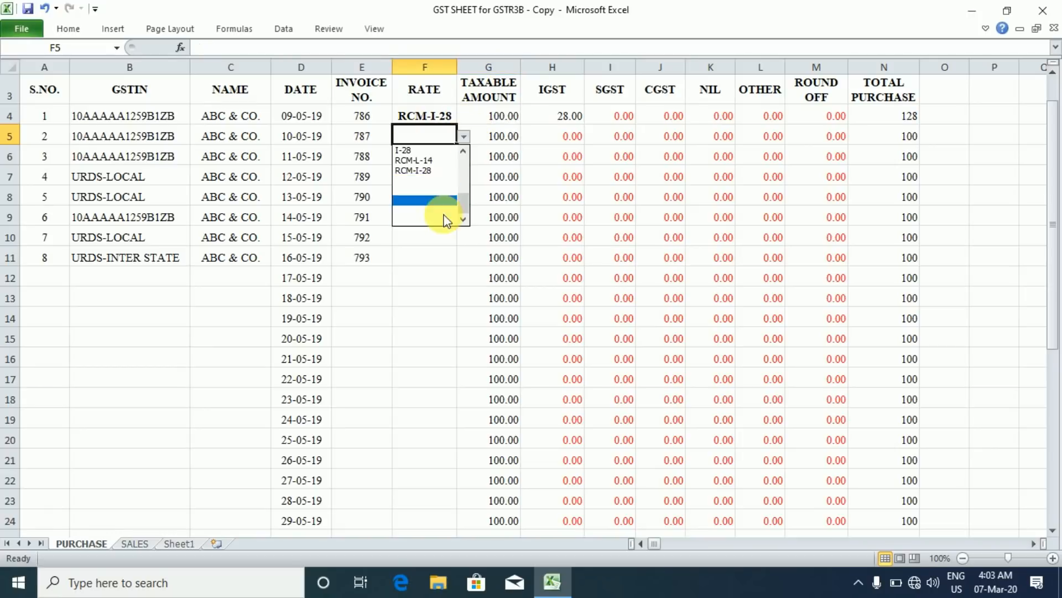
pyautogui.click(711, 171)
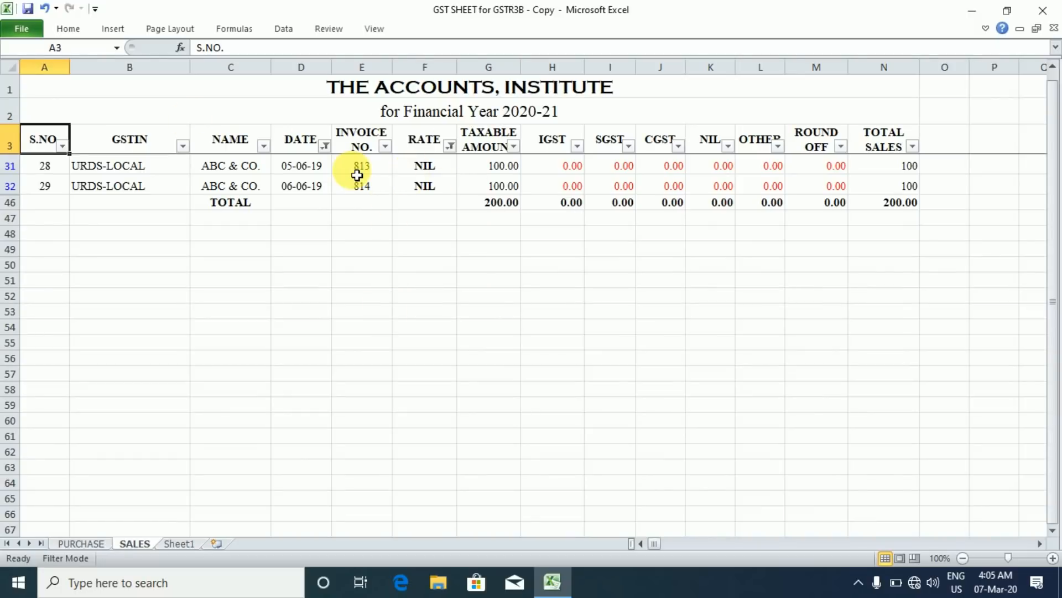
# Step: Remove the filters from the SALES sheet headings so all invoices are listed again
pyautogui.click(284, 31)
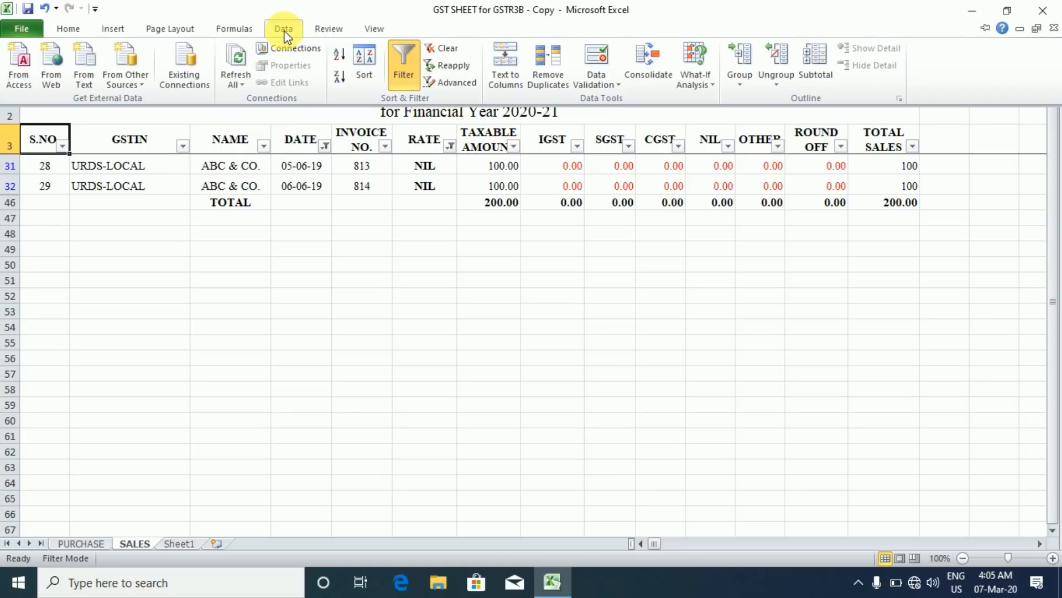
pyautogui.click(402, 62)
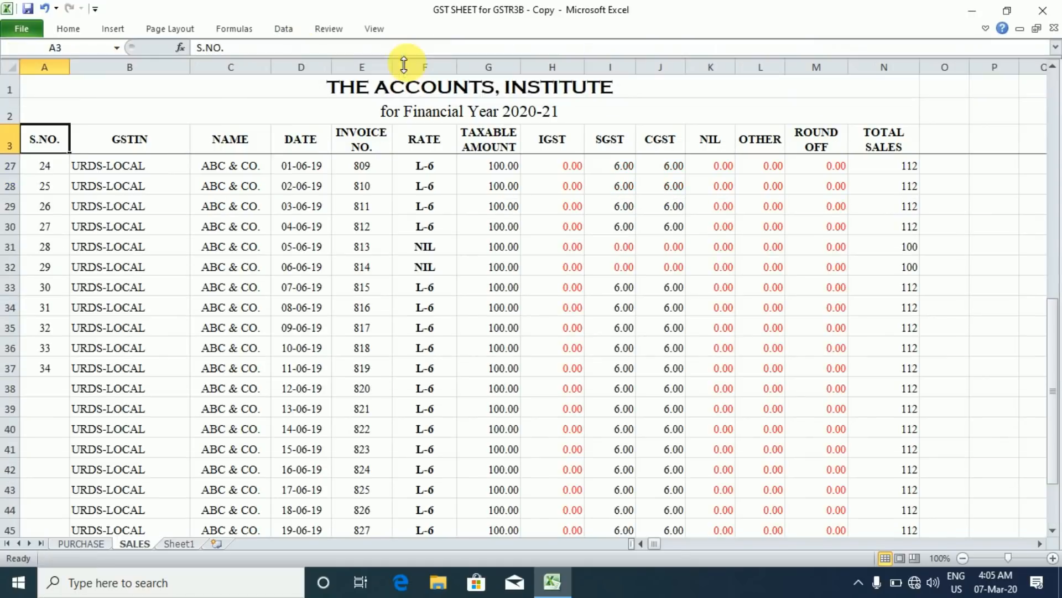
pyautogui.click(340, 206)
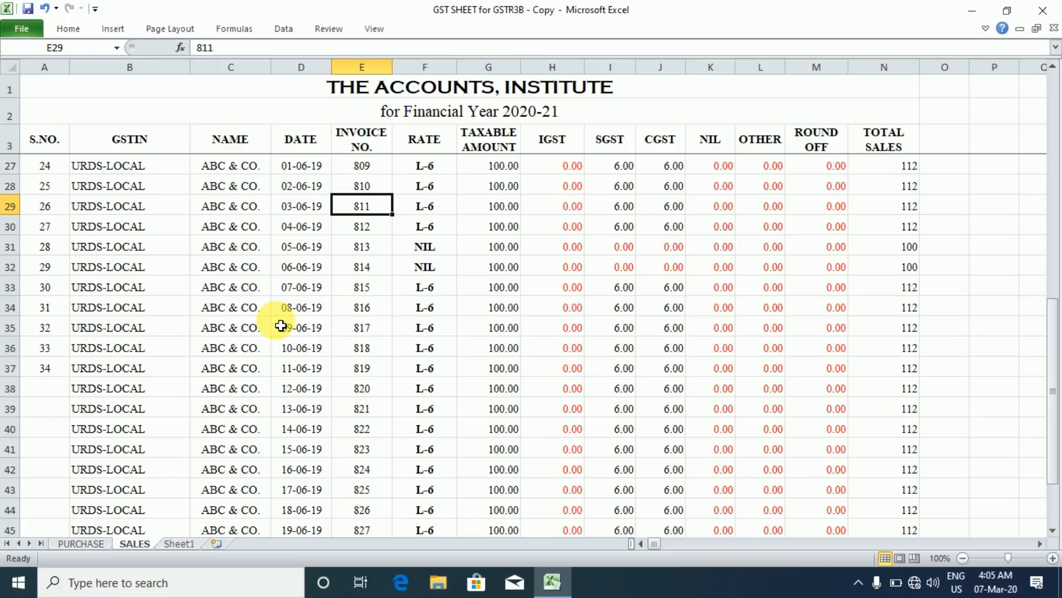
# Step: Go through the unfiltered June dates in the DATE column down to the rows just above the TOTAL row
pyautogui.click(310, 479)
pyautogui.press('Down')
pyautogui.press('Down')
pyautogui.press('Down')
pyautogui.press('Down')
pyautogui.press('Down')
pyautogui.press('Down')
pyautogui.press('Down')
pyautogui.press('Down')
pyautogui.press('Down')
pyautogui.press('Down')
pyautogui.press('Down')
pyautogui.press('Down')
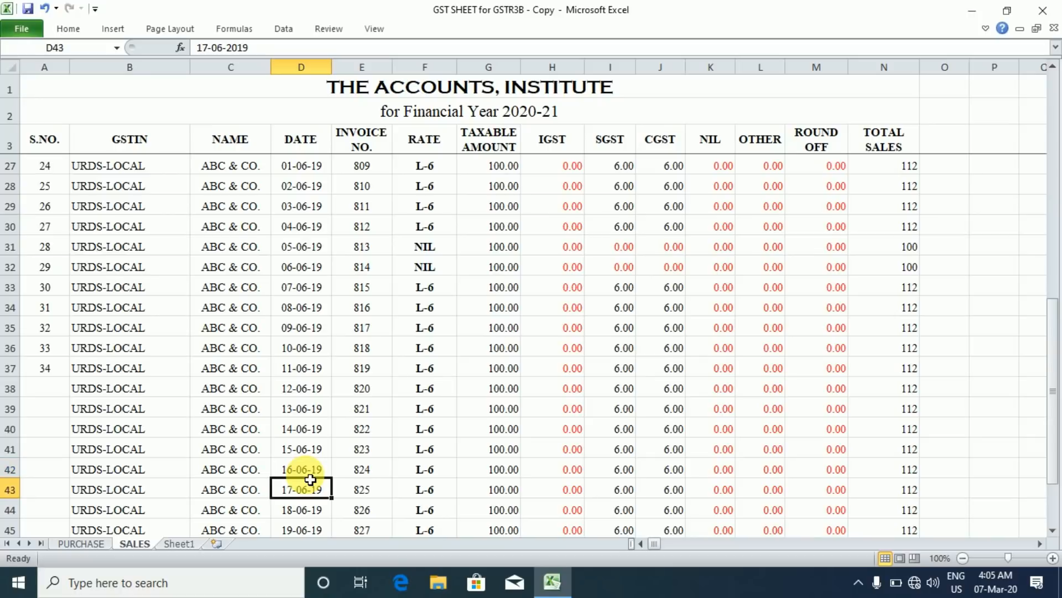
pyautogui.press('Up')
pyautogui.press('Up')
pyautogui.press('Up')
pyautogui.press('Up')
pyautogui.press('Up')
pyautogui.press('Up')
pyautogui.press('Up')
pyautogui.press('Up')
pyautogui.press('Up')
pyautogui.press('Up')
pyautogui.press('Up')
pyautogui.press('Up')
pyautogui.press('Up')
pyautogui.press('Up')
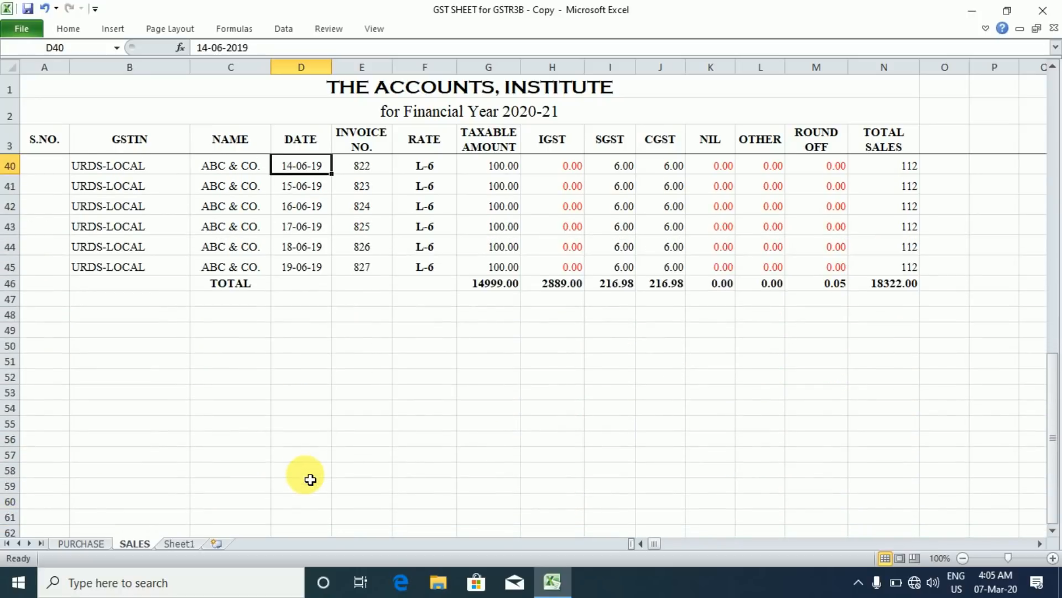
pyautogui.press('Down')
pyautogui.press('Down')
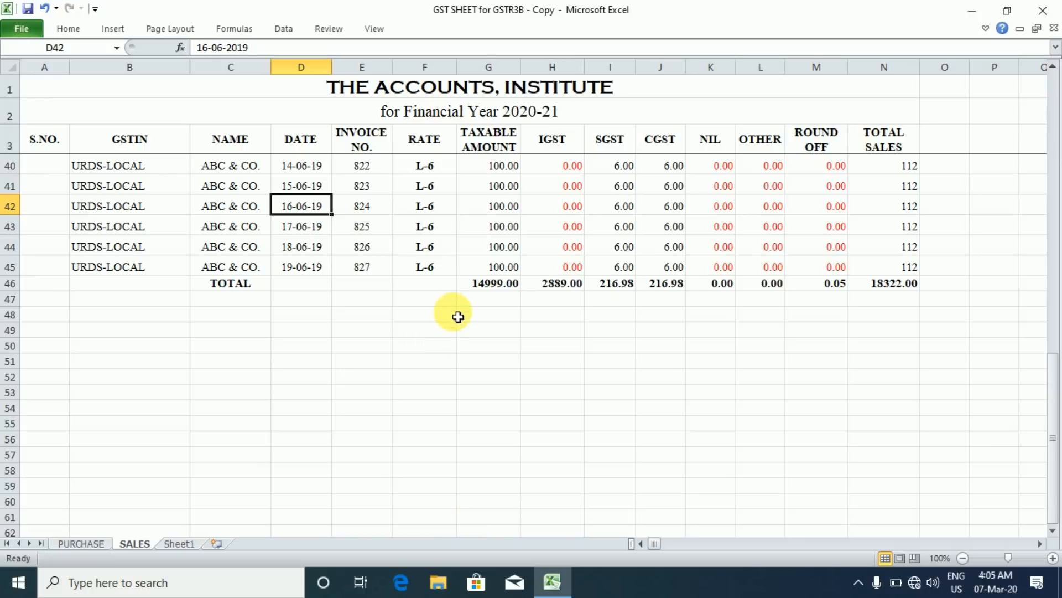
# Step: Inspect the SUBTOTAL formula for the taxable amount in G46 without changing it
pyautogui.click(473, 285)
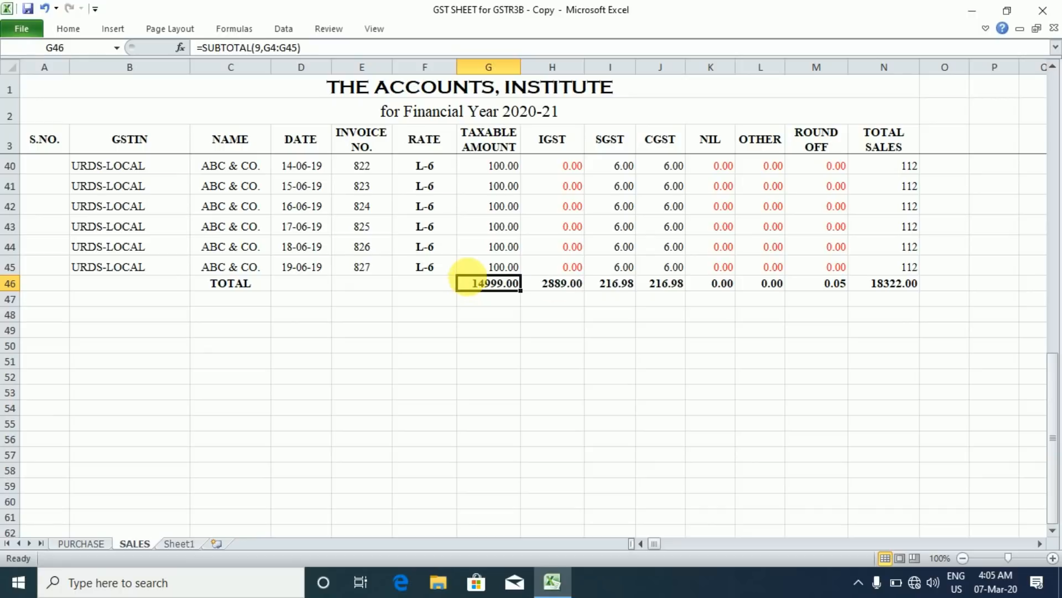
pyautogui.doubleClick(482, 283)
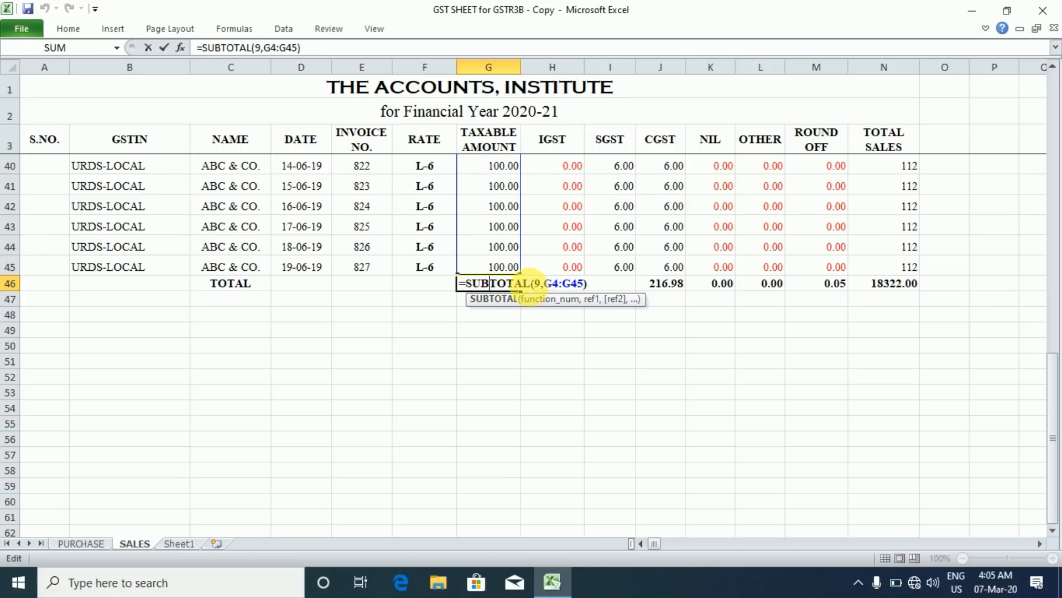
pyautogui.press('Escape')
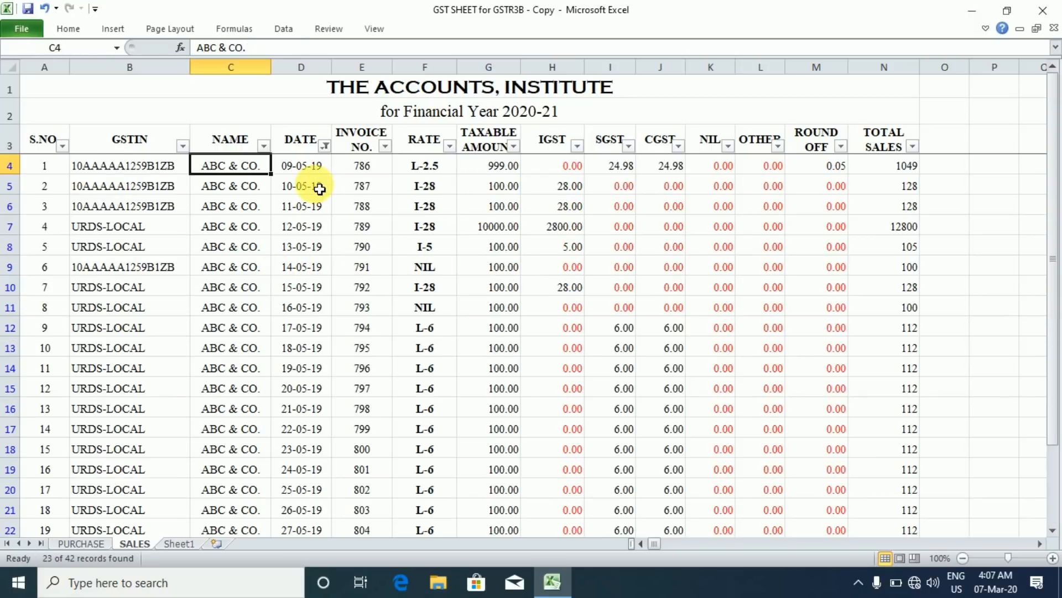
# Step: Review the filtered May dates in the DATE column between D4 and D15
pyautogui.click(313, 187)
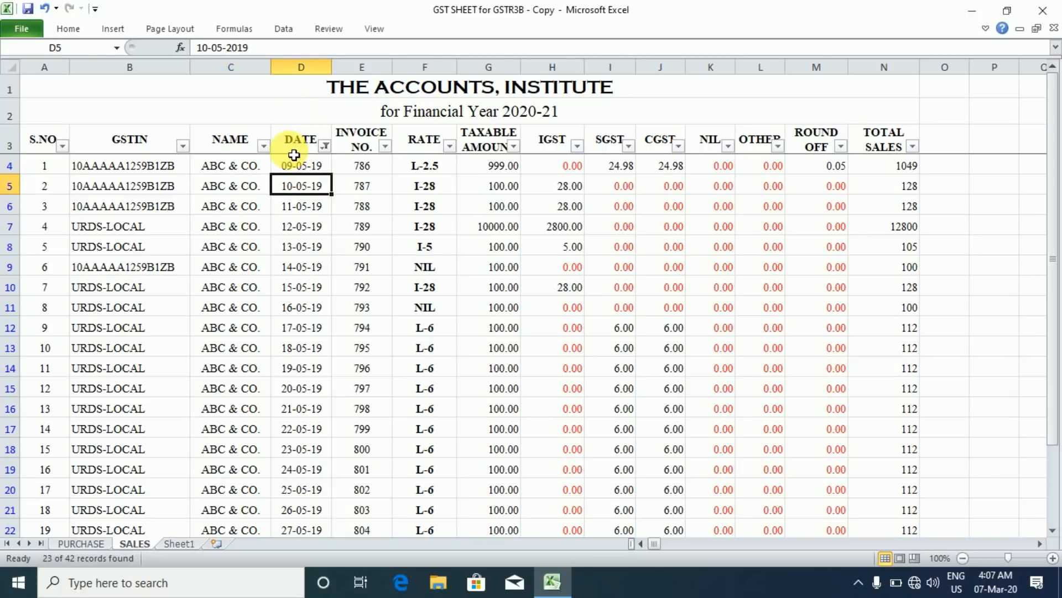
pyautogui.click(300, 169)
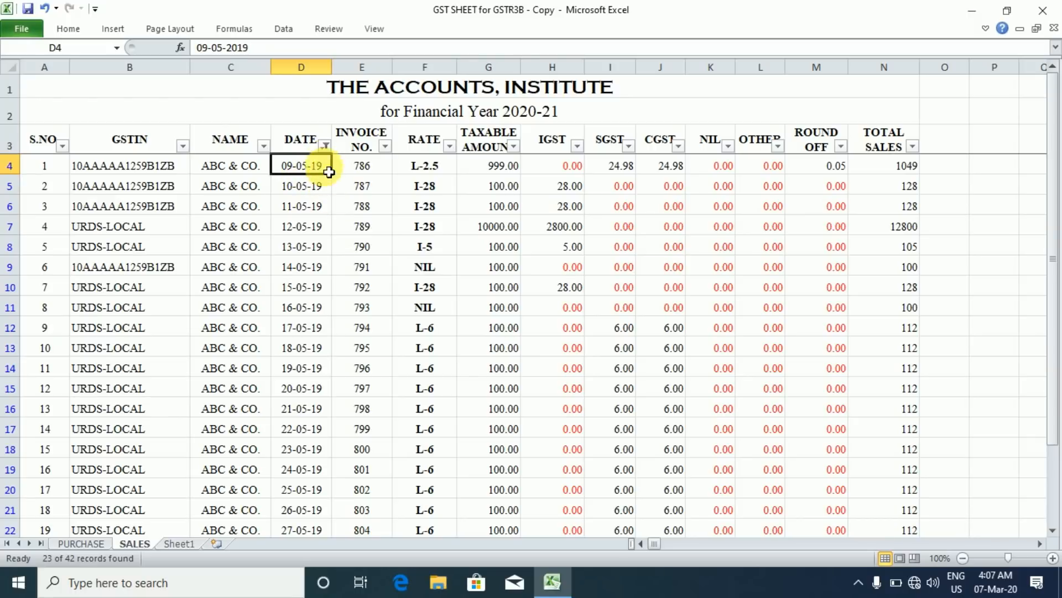
pyautogui.click(304, 252)
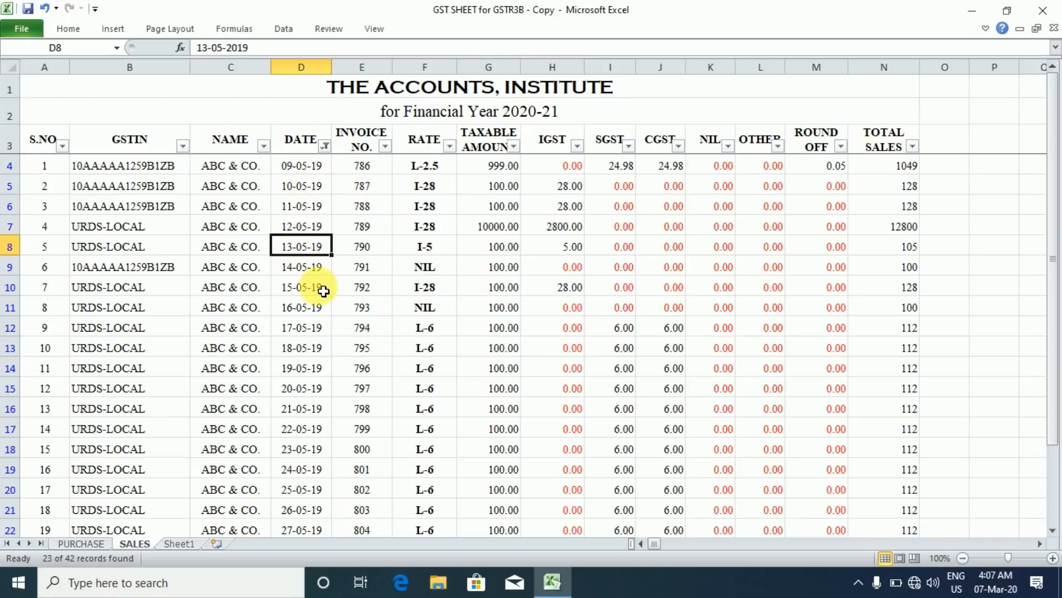
pyautogui.click(299, 186)
pyautogui.click(303, 205)
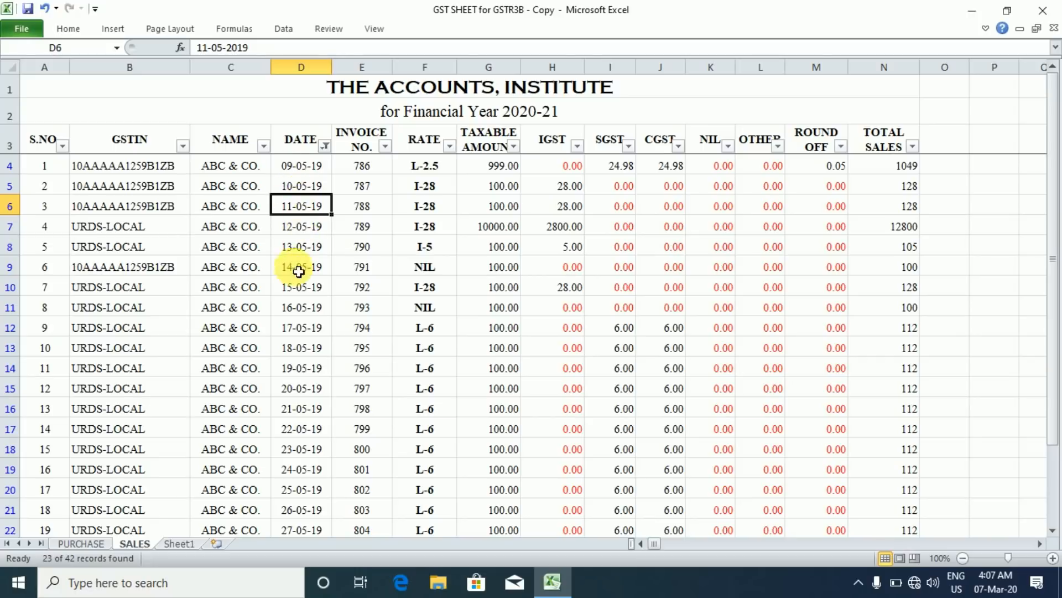
pyautogui.click(293, 388)
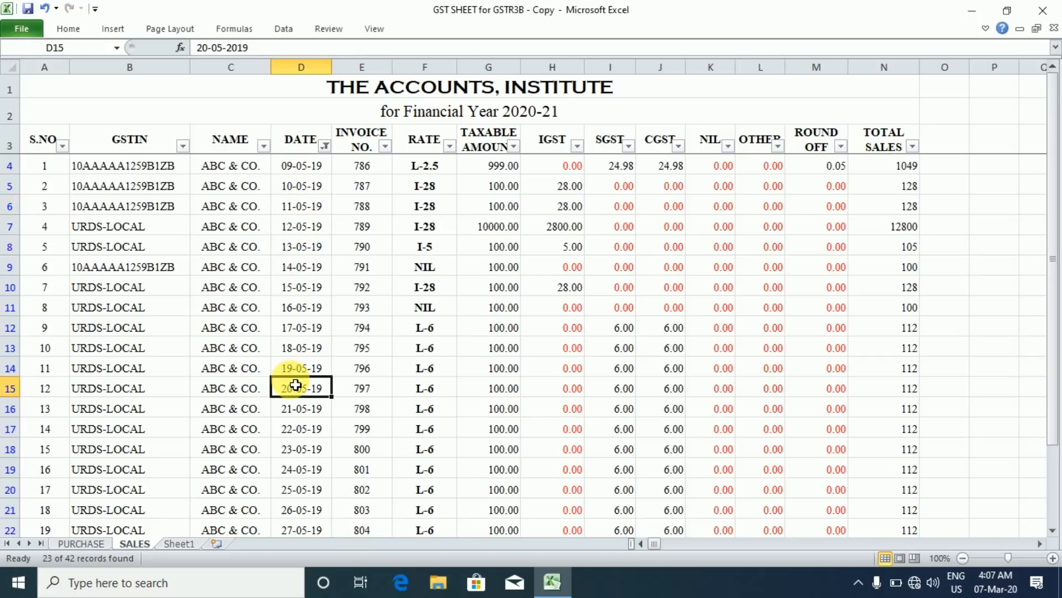